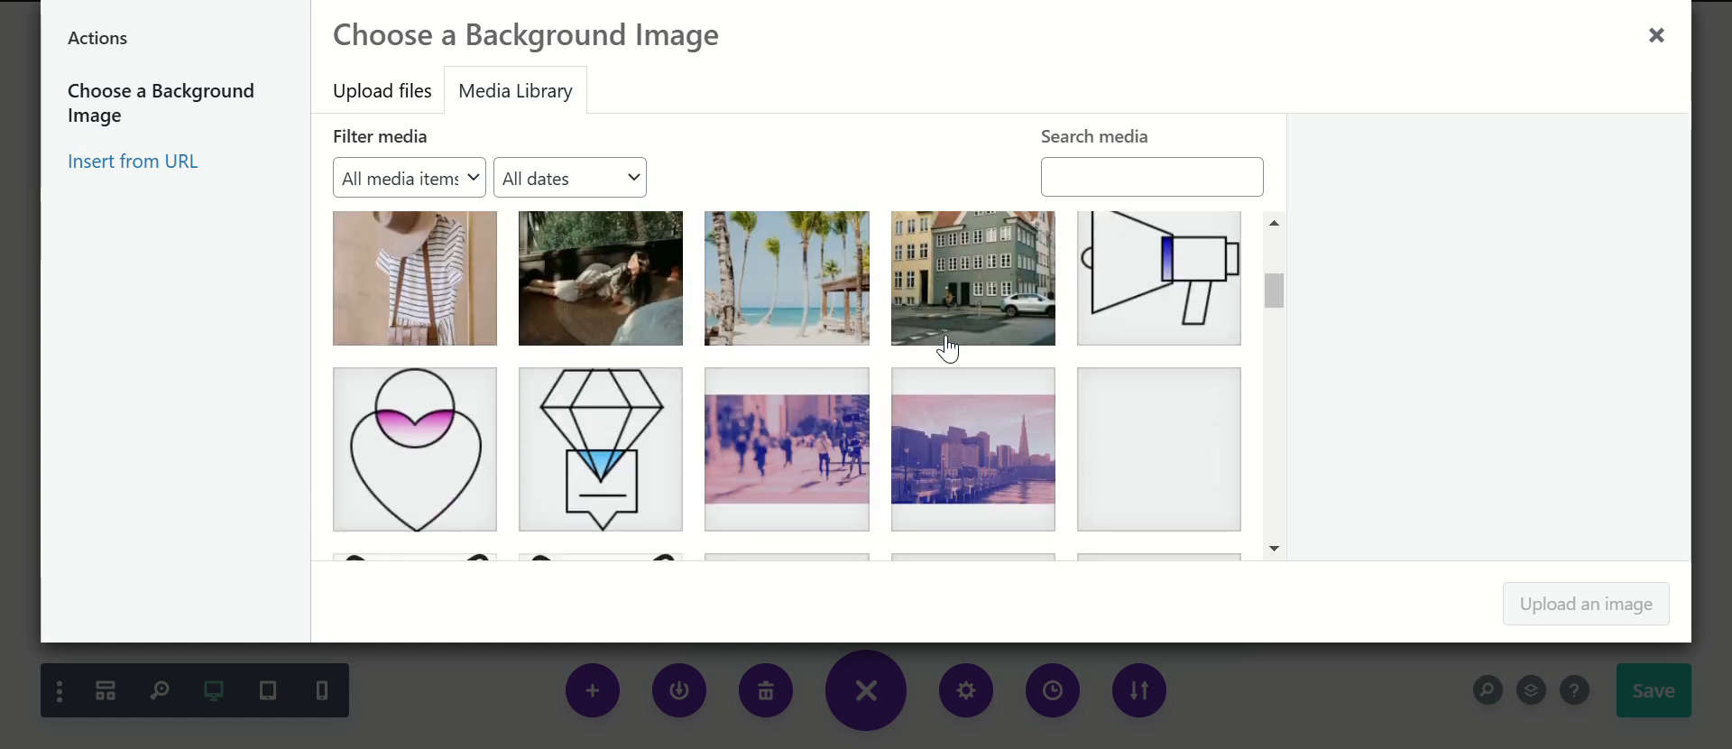
Step: Set the section's background image to the full-size 1080 × 721 conference-event-16-1024x684-1.jpg from the media library, and save the page
left_click(962, 367)
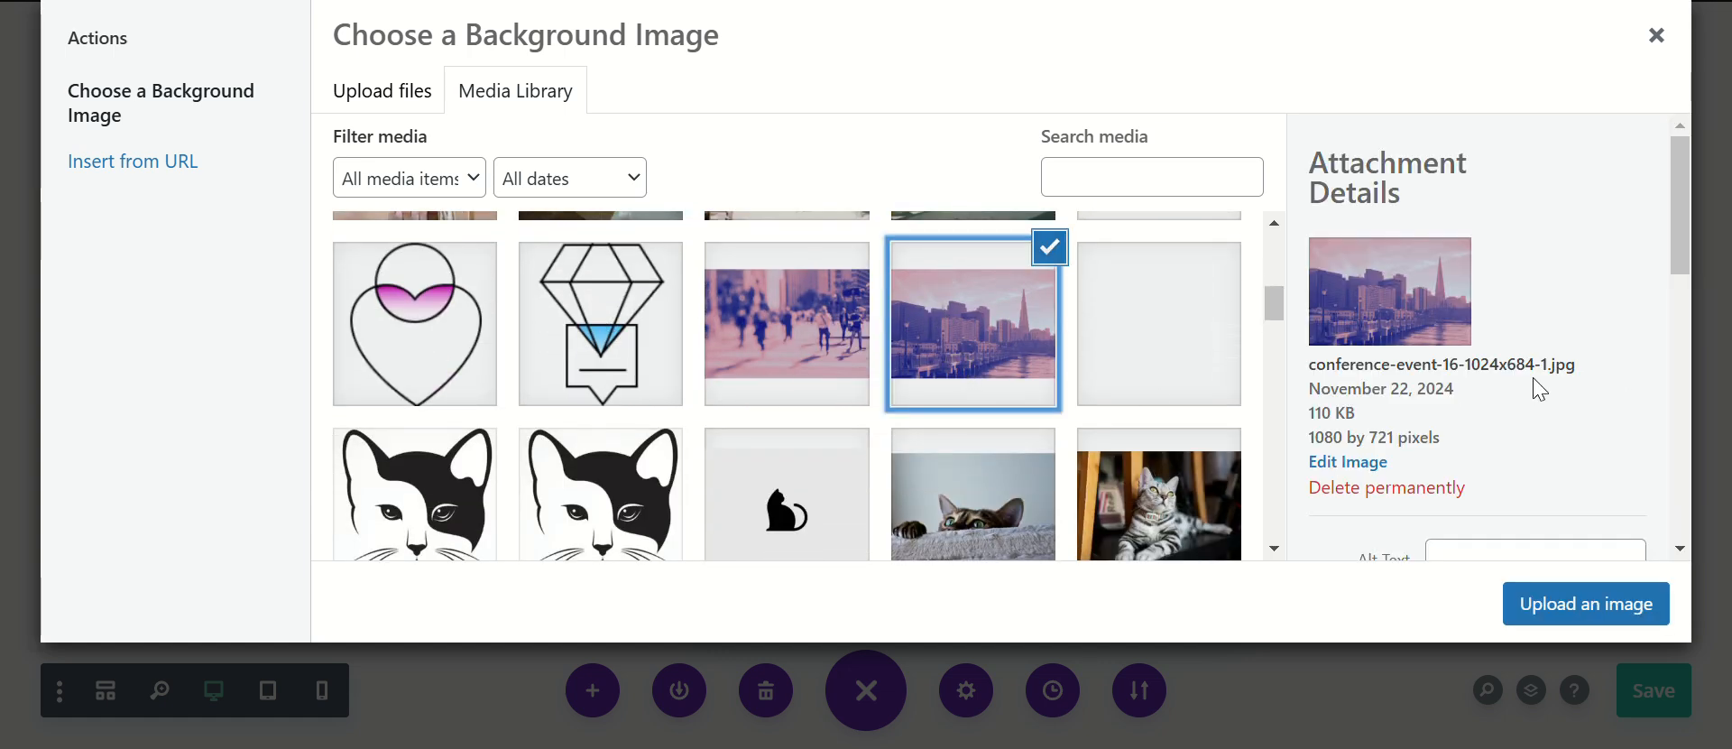
scroll(1540, 390, "down", 5)
left_click(1578, 494)
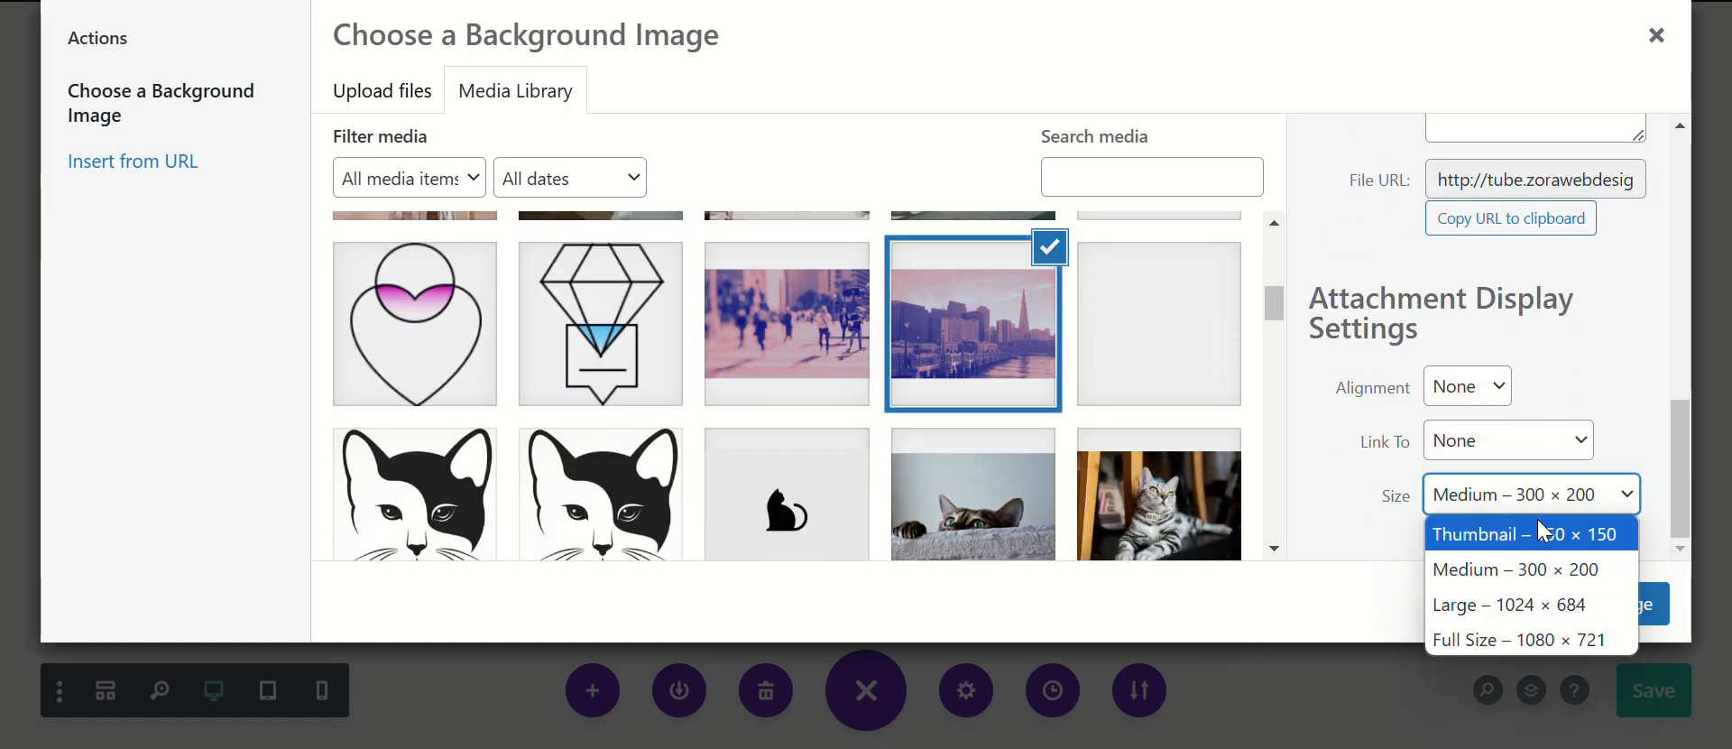
left_click(1529, 639)
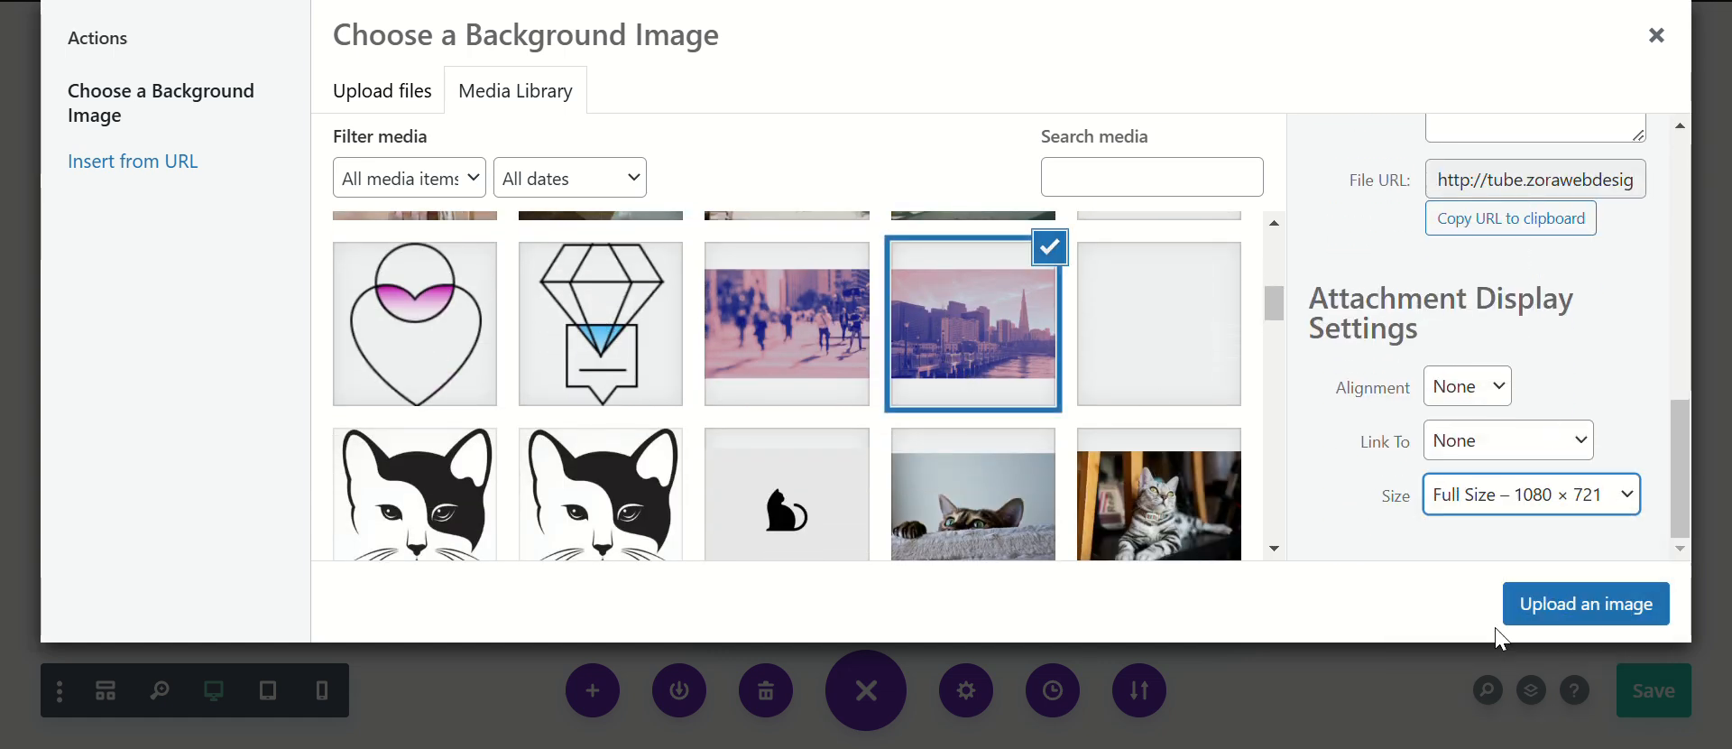
left_click(1542, 603)
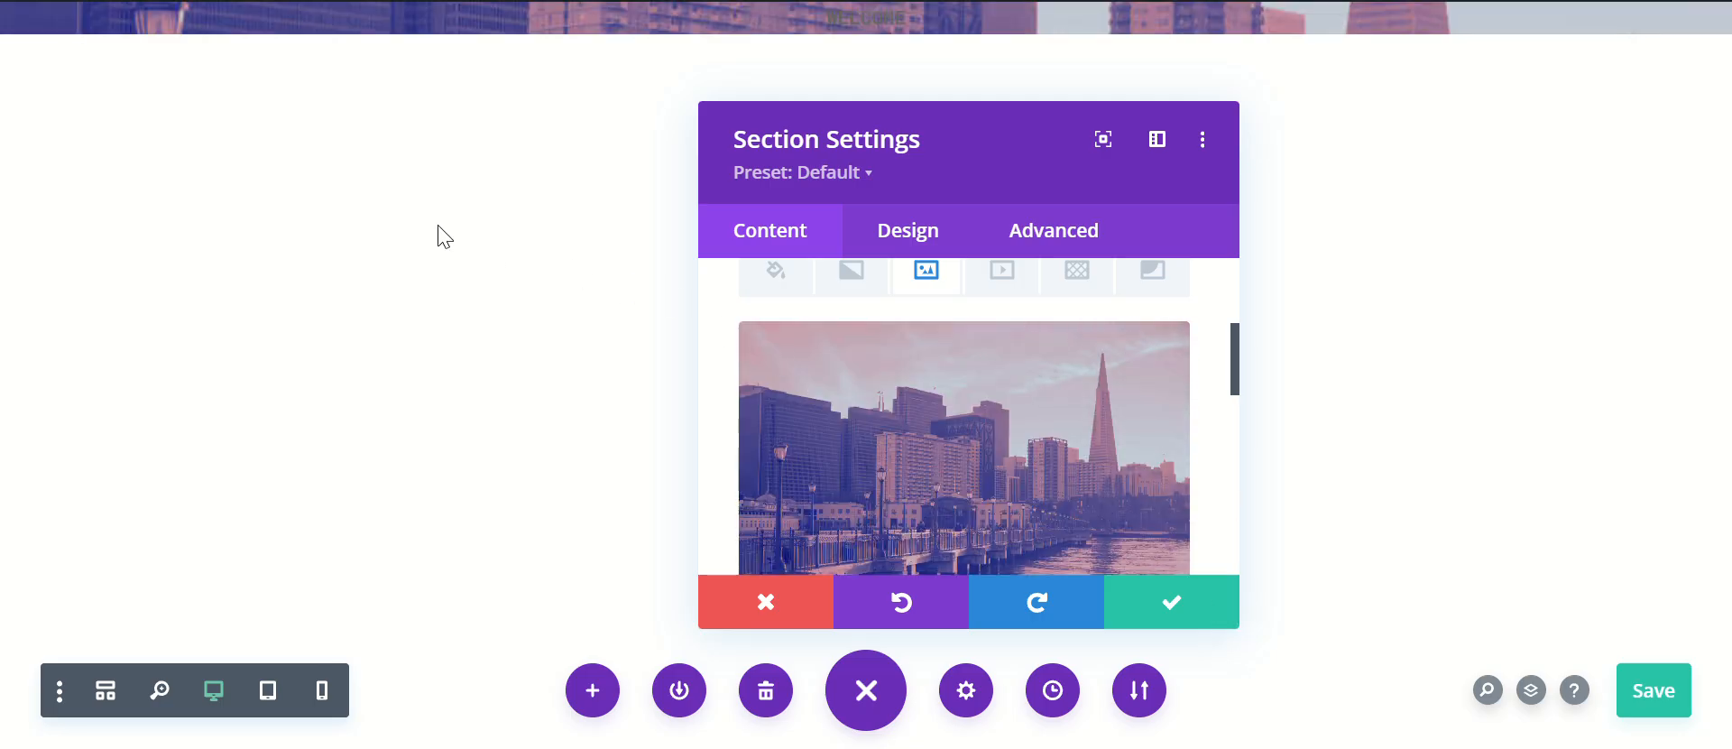
left_click(1169, 603)
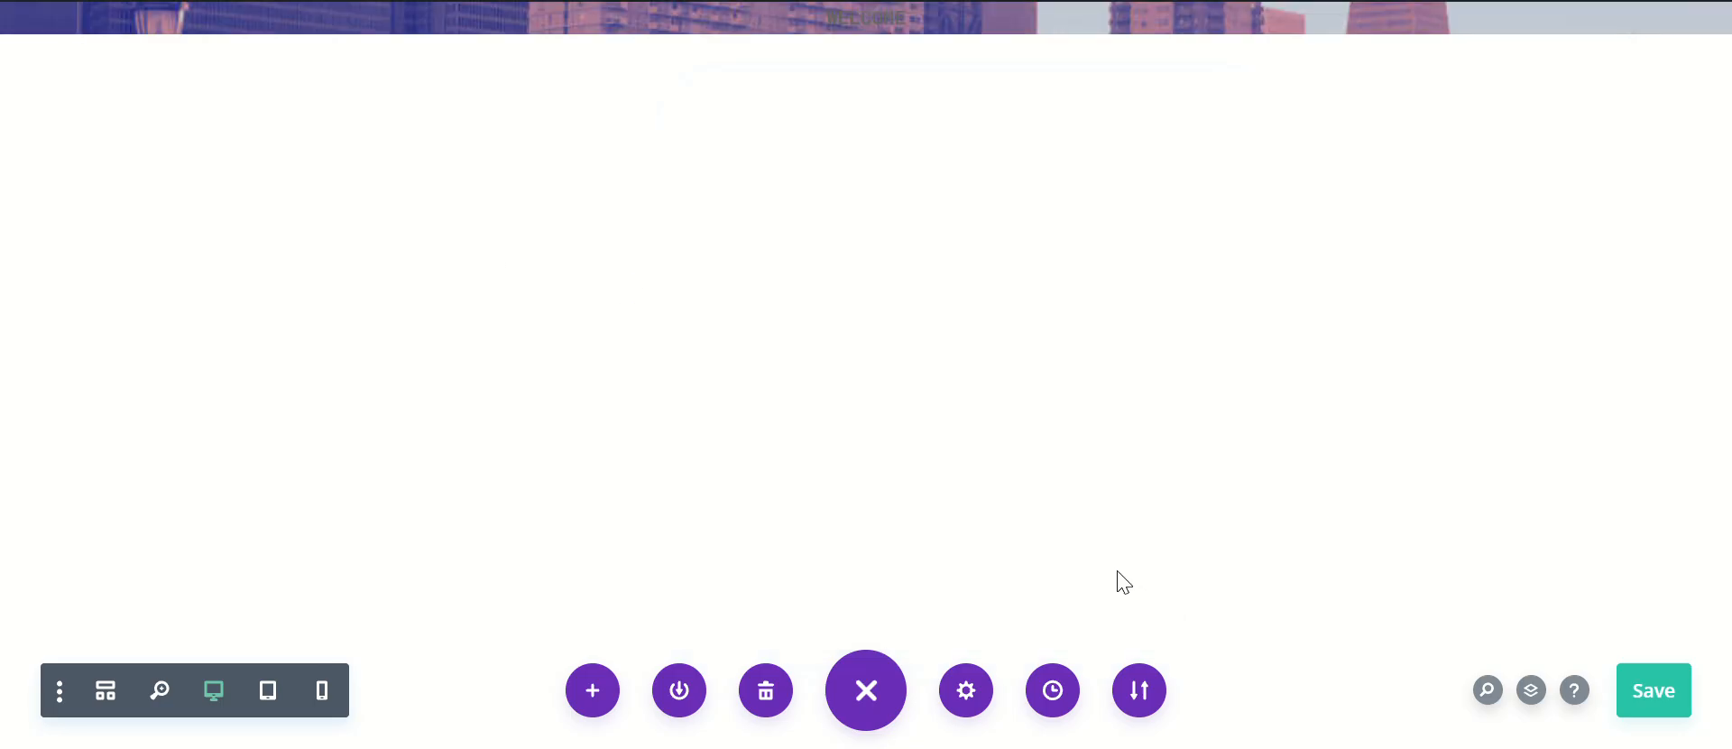
left_click(1658, 696)
Step: Reduce the text module's text line height to 1em and save the page
left_click(679, 23)
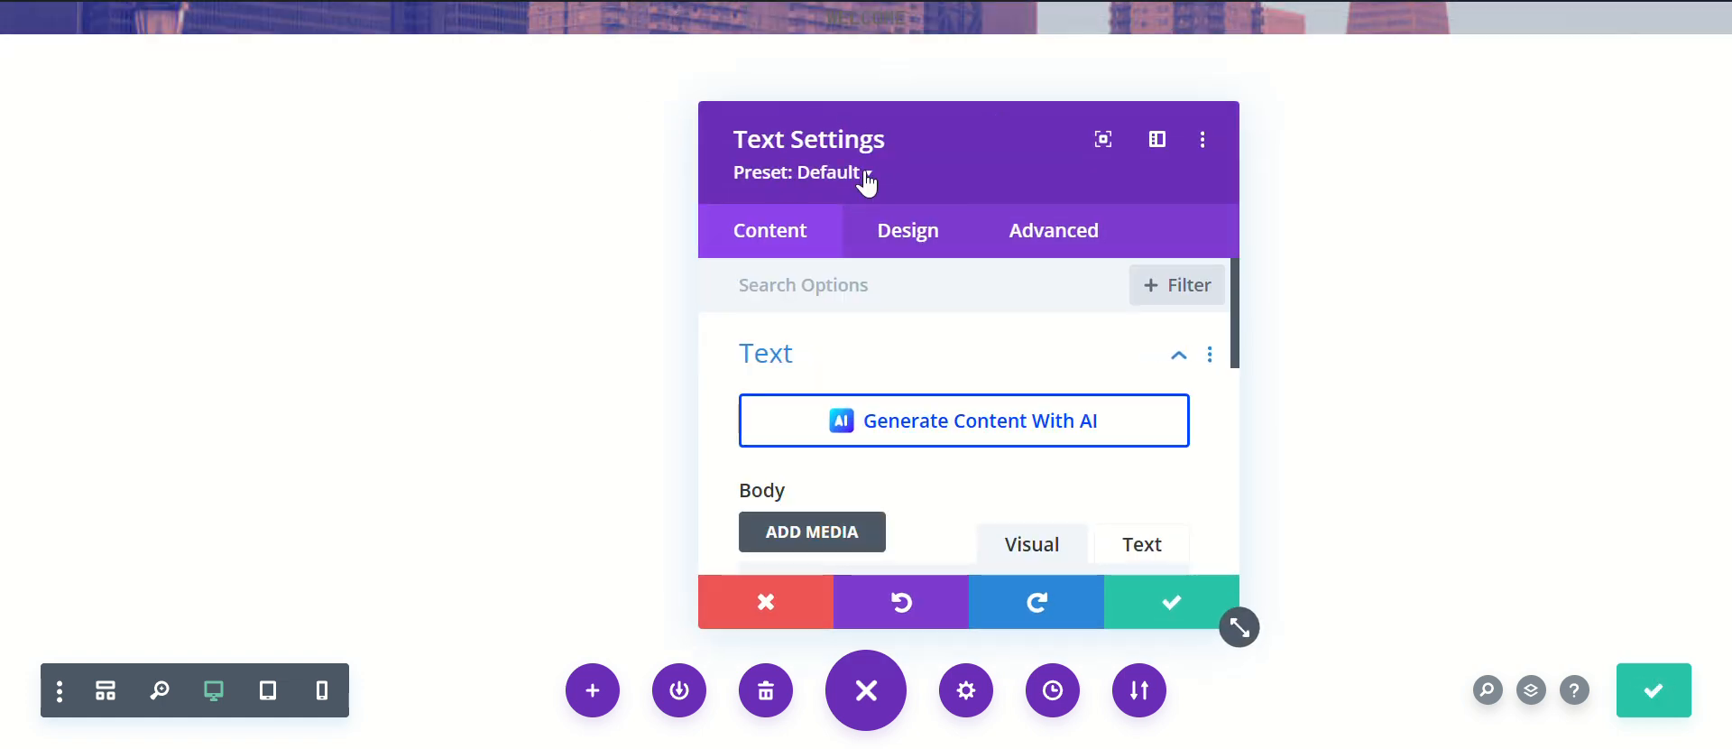
left_click(907, 236)
scroll(966, 309, "down", 2)
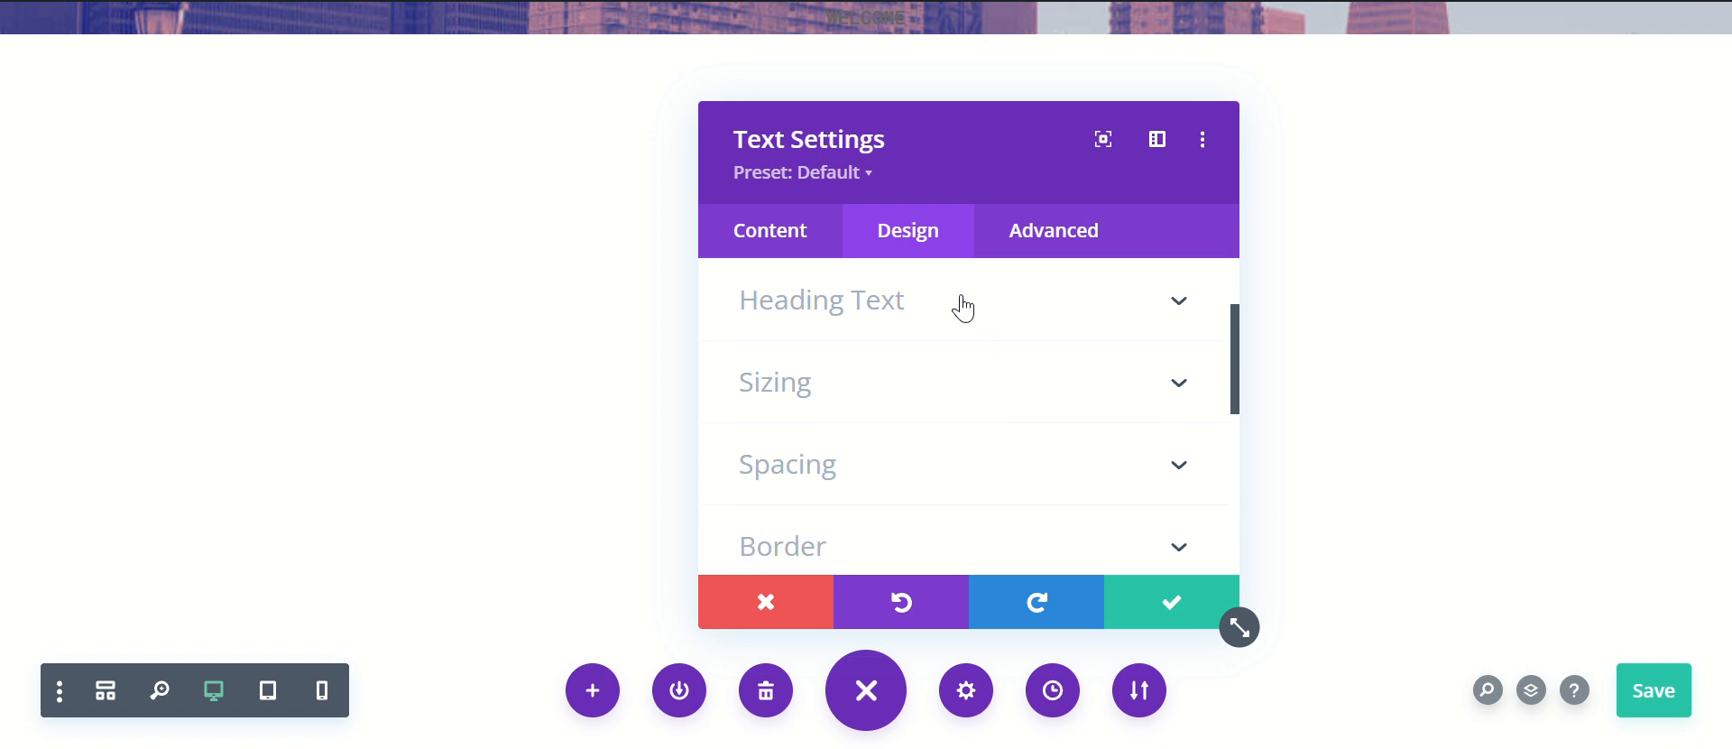
scroll(918, 333, "up", 2)
left_click(913, 361)
scroll(1079, 356, "down", 8)
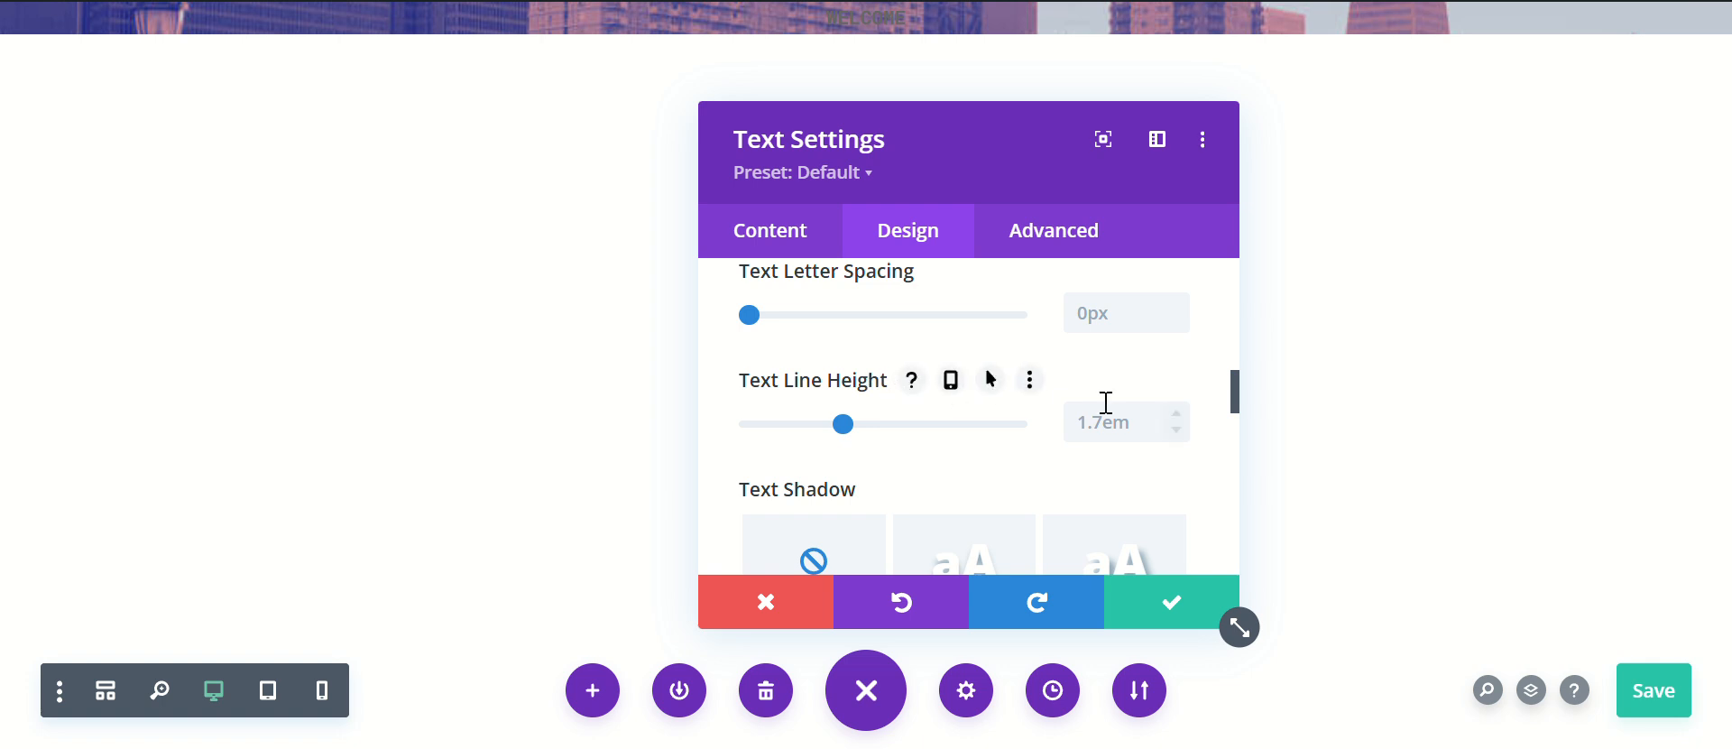
left_click(1177, 431)
left_click(1177, 431)
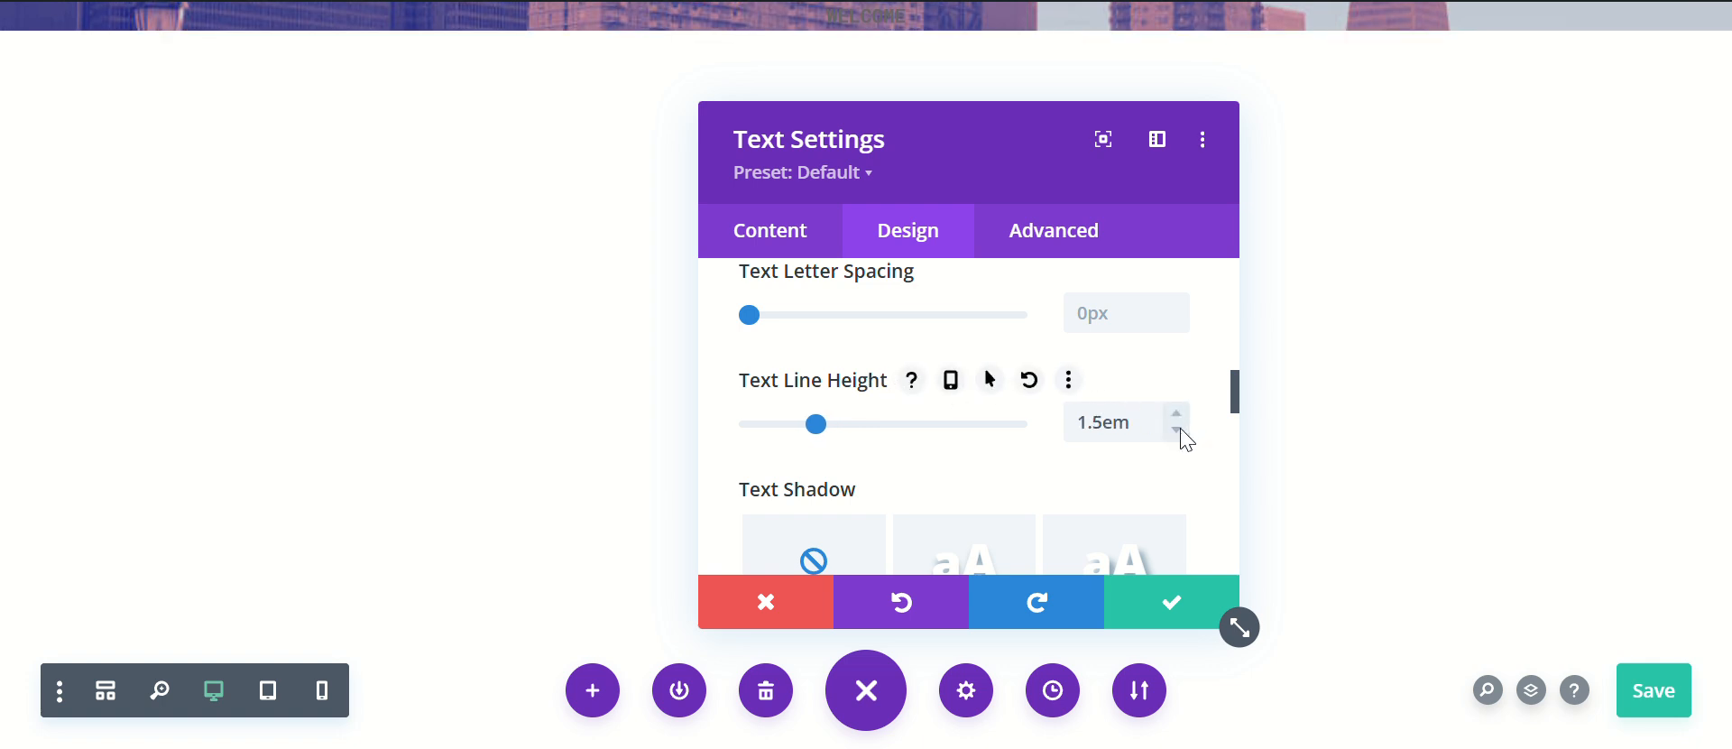
left_click(1177, 431)
left_click(1177, 431)
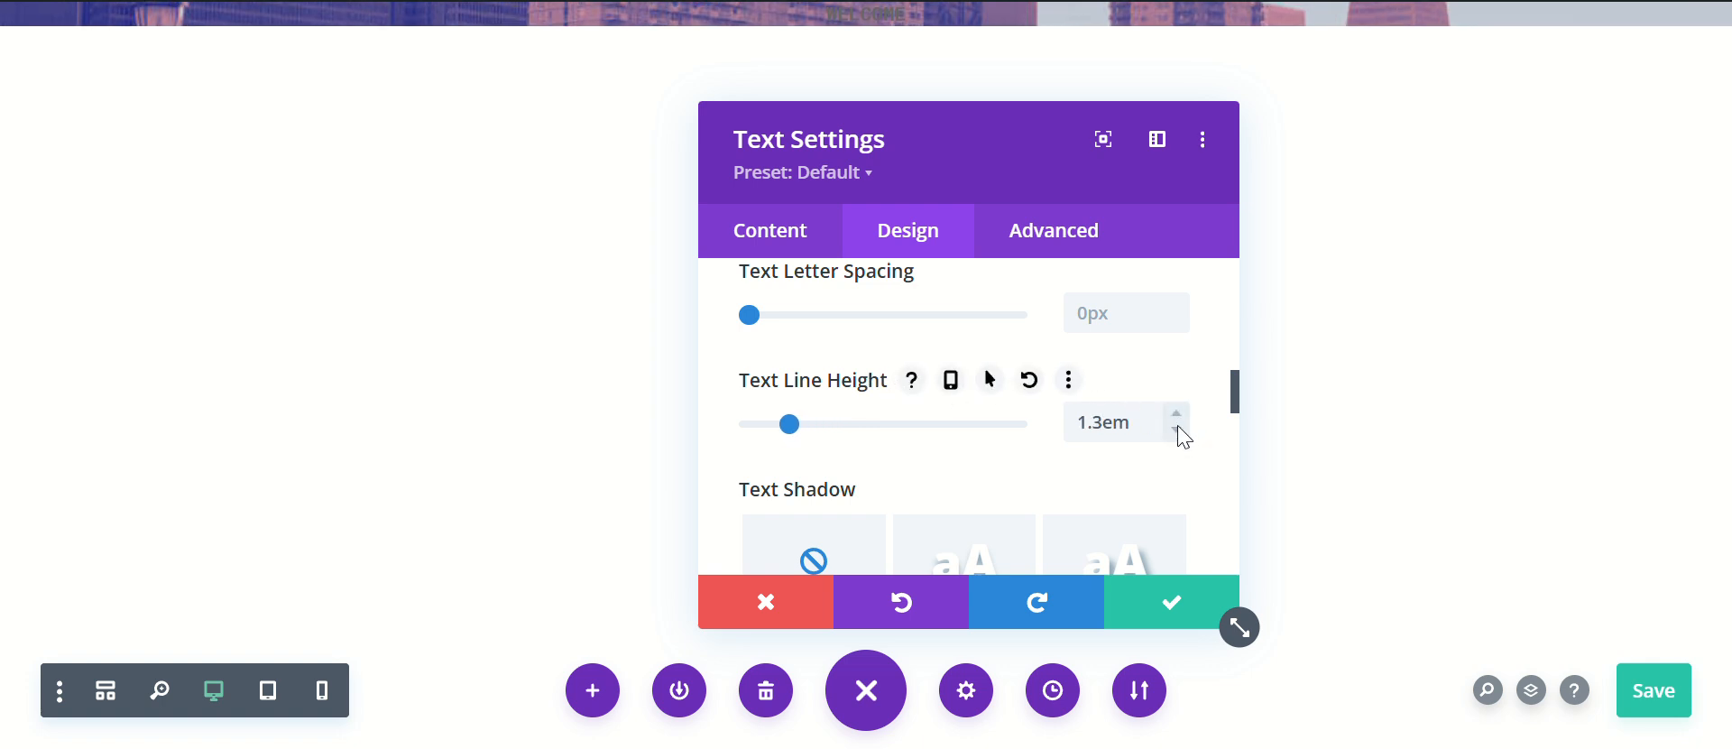
left_click(1177, 432)
left_click(1178, 431)
left_click(1177, 431)
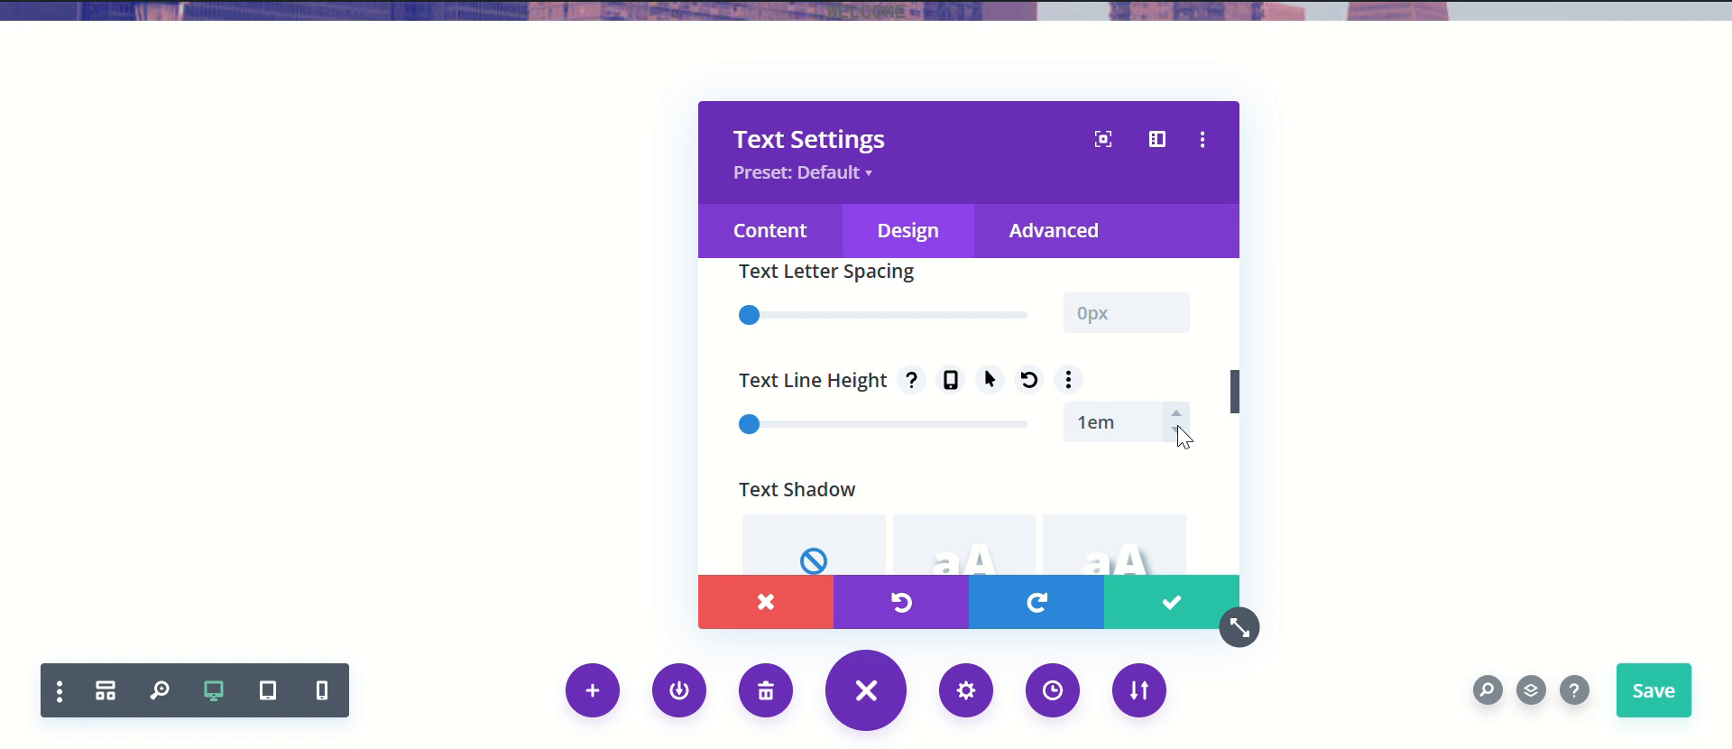
left_click(1159, 613)
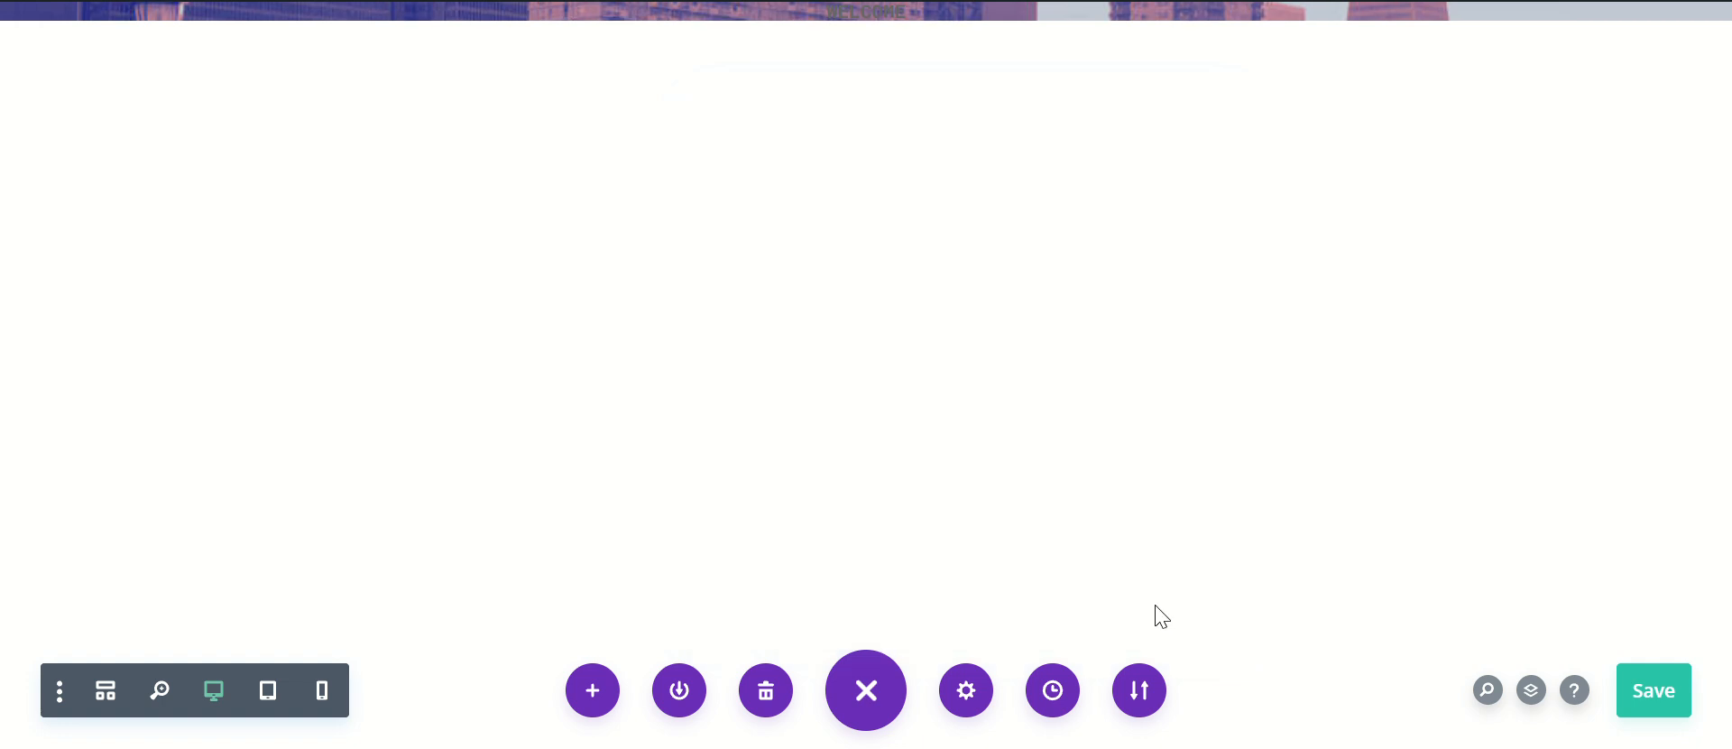
left_click(1645, 710)
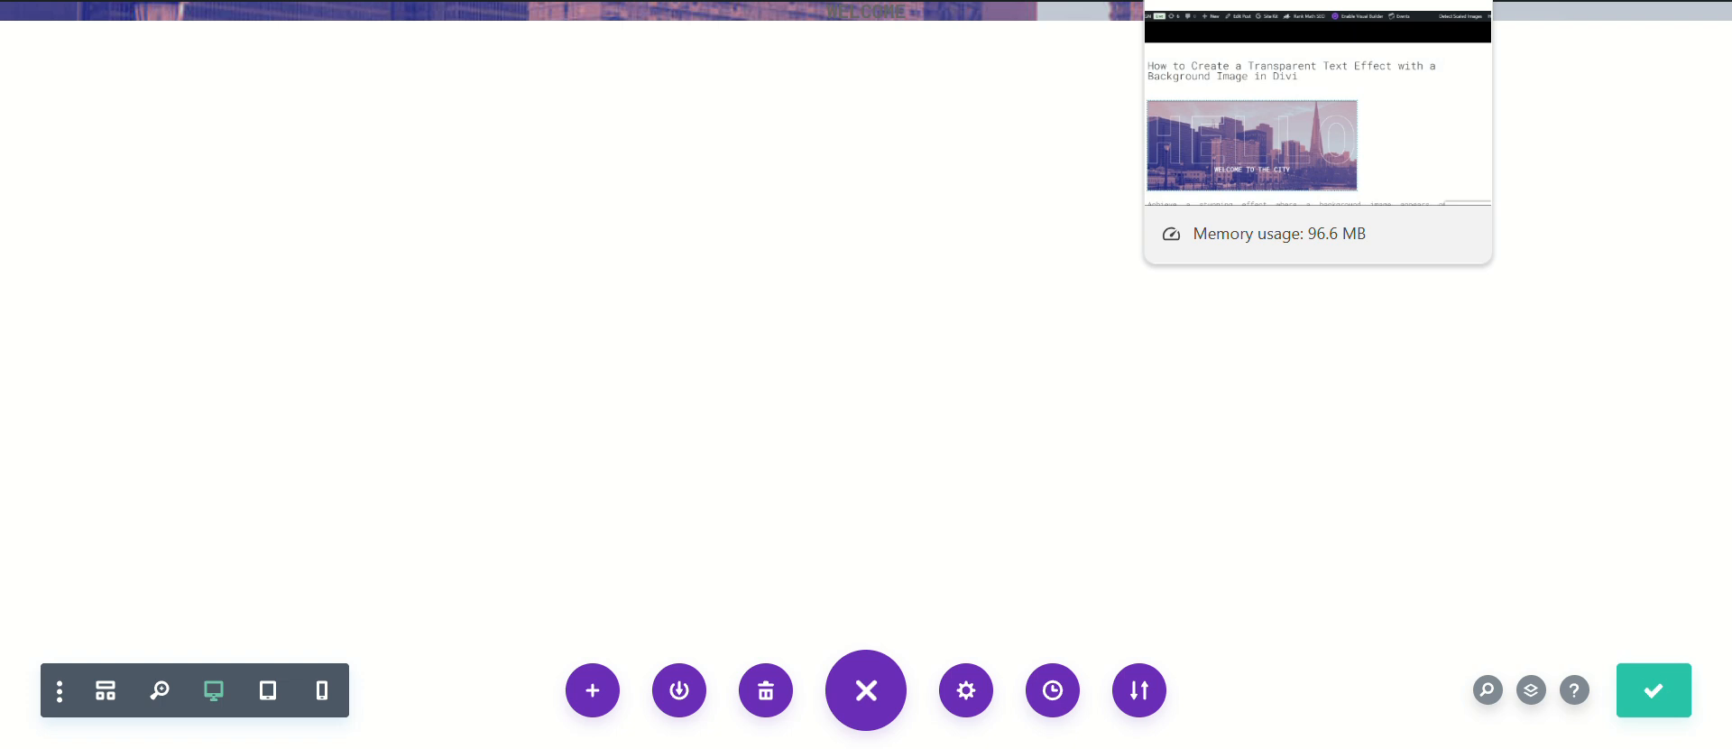
Step: Copy the transparent-text CSS snippet for .custom-text-mask from the tutorial article open in the browser
left_click(1263, 0)
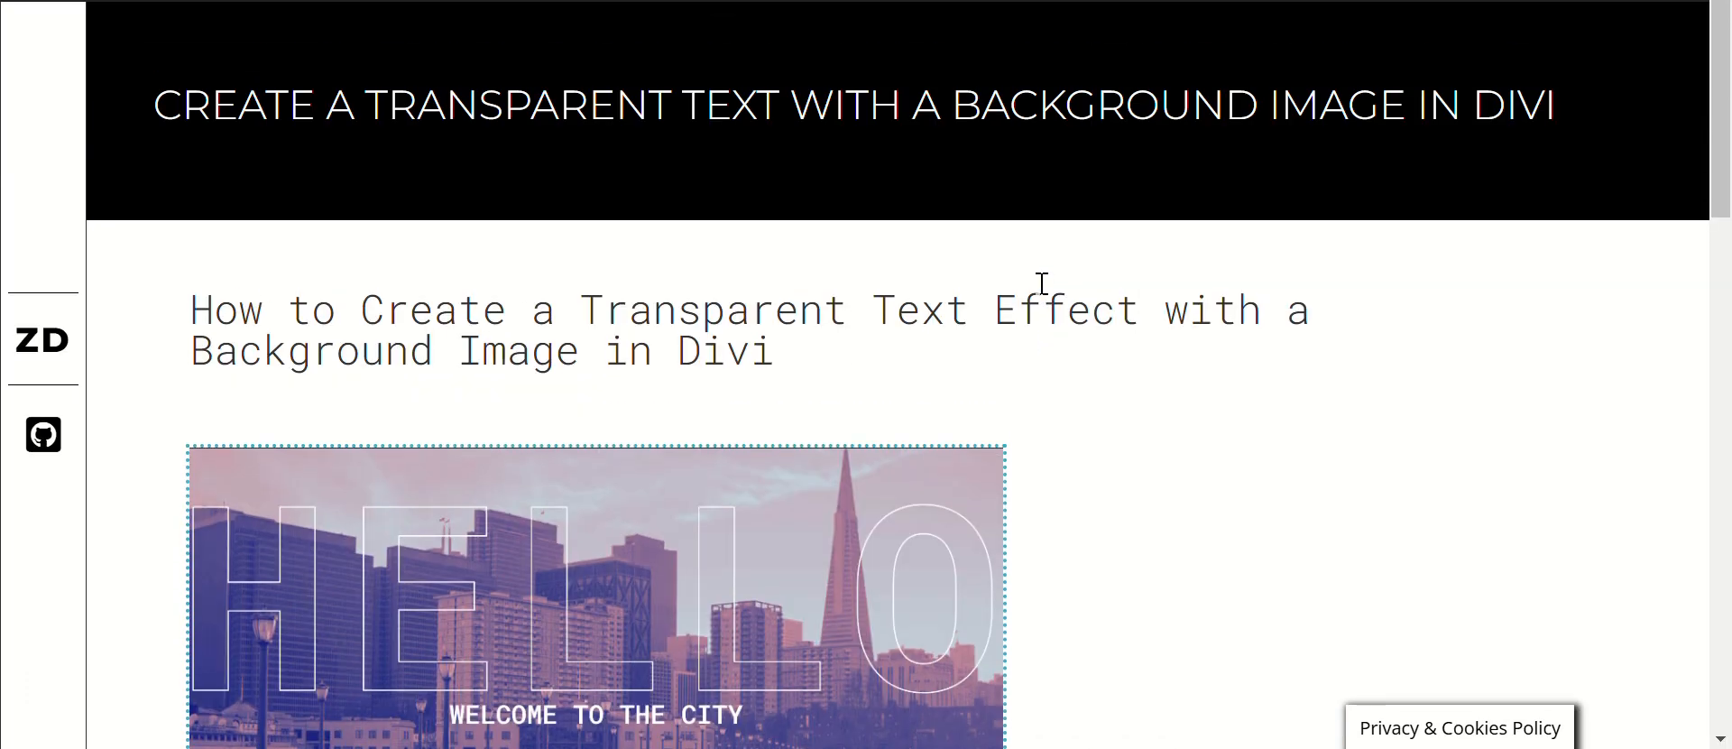
scroll(1044, 491, "down", 9)
scroll(889, 421, "down", 3)
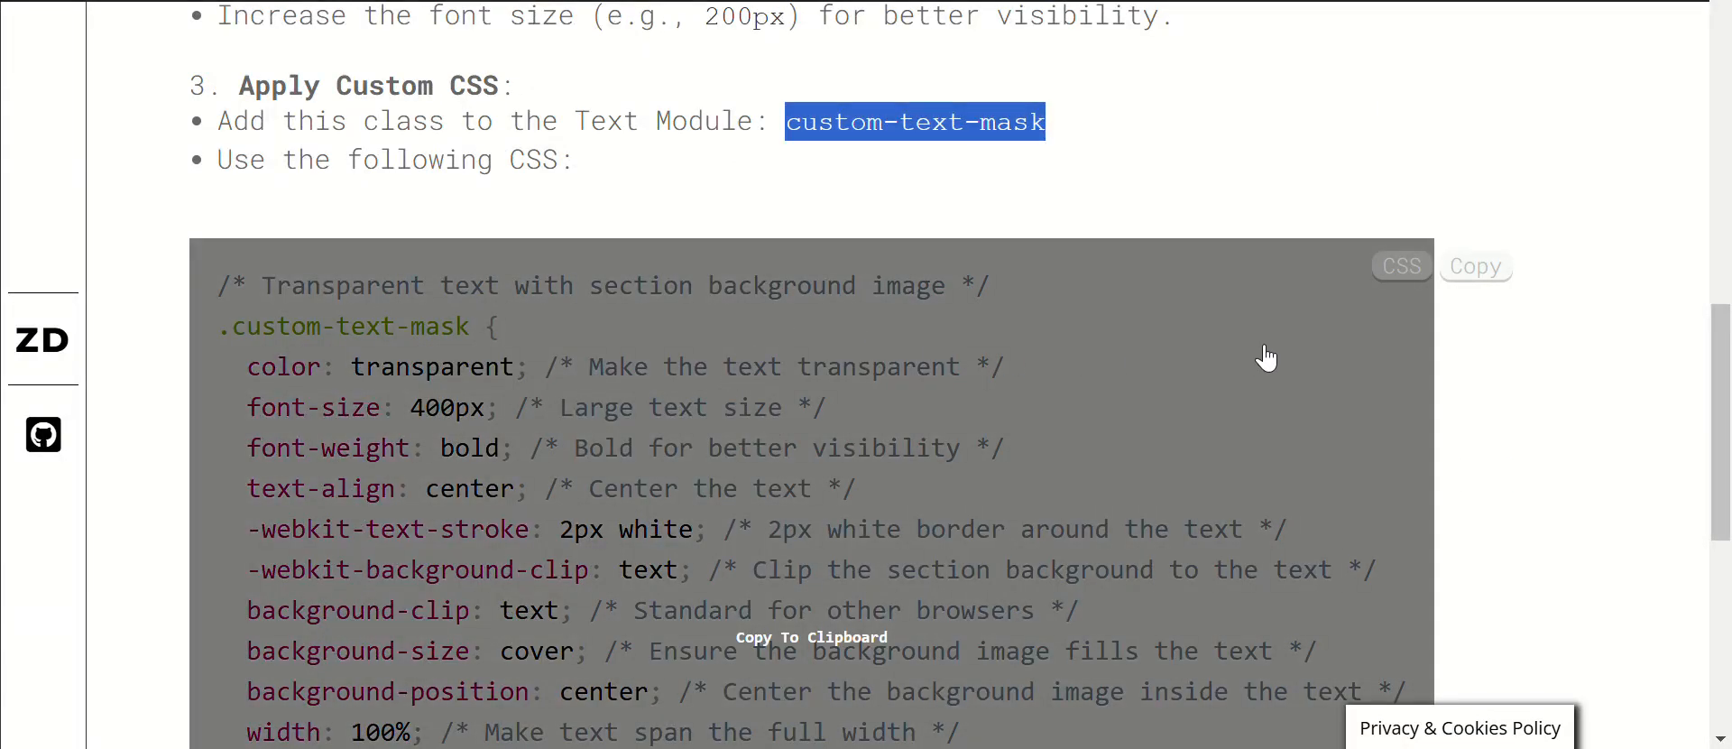
left_click(775, 389)
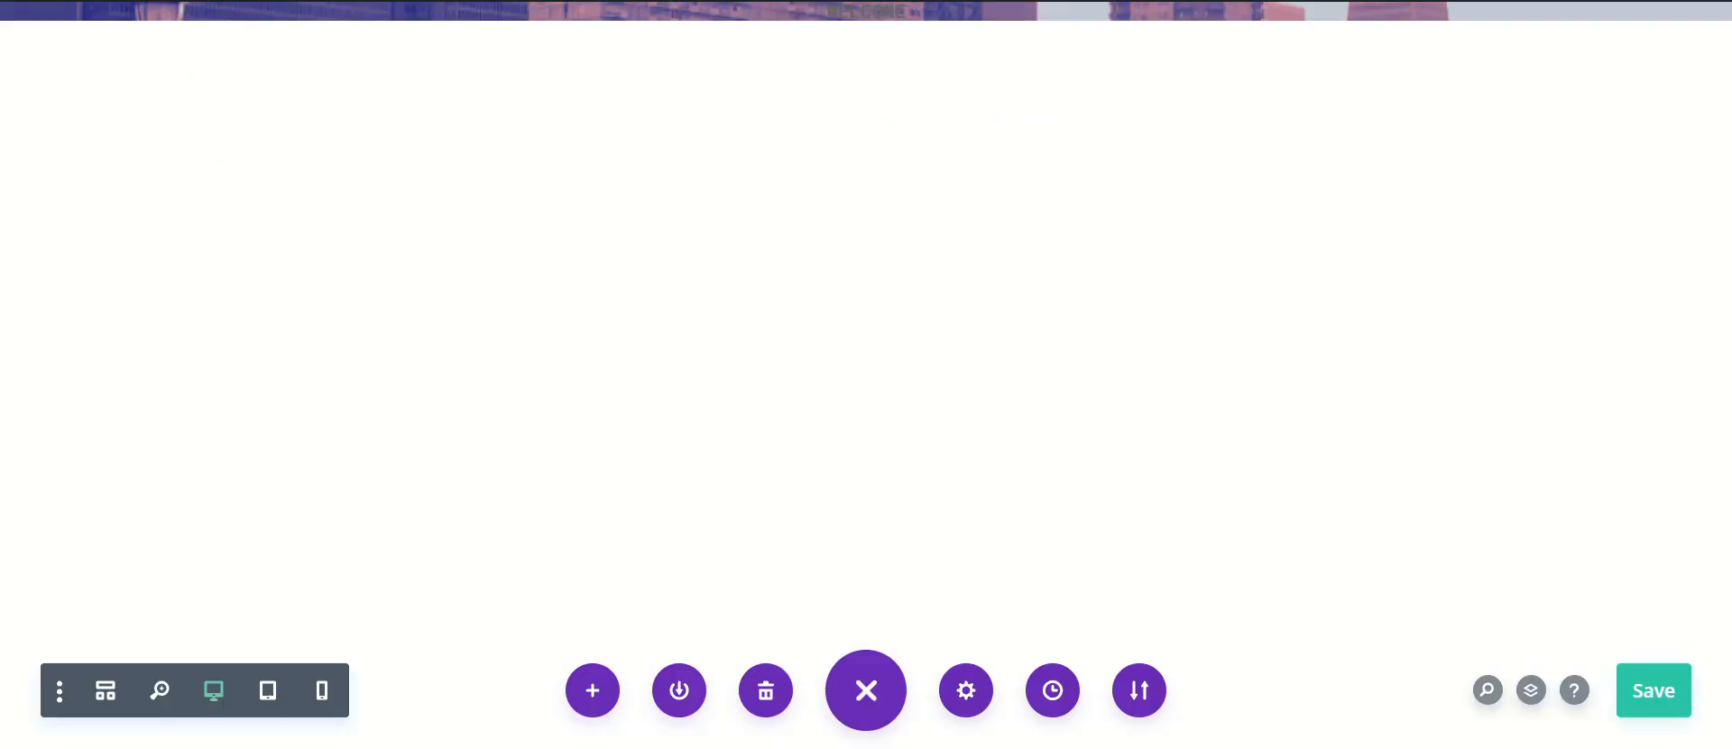
Step: Paste the copied .custom-text-mask code into the page's custom CSS and apply the page settings
left_click(966, 690)
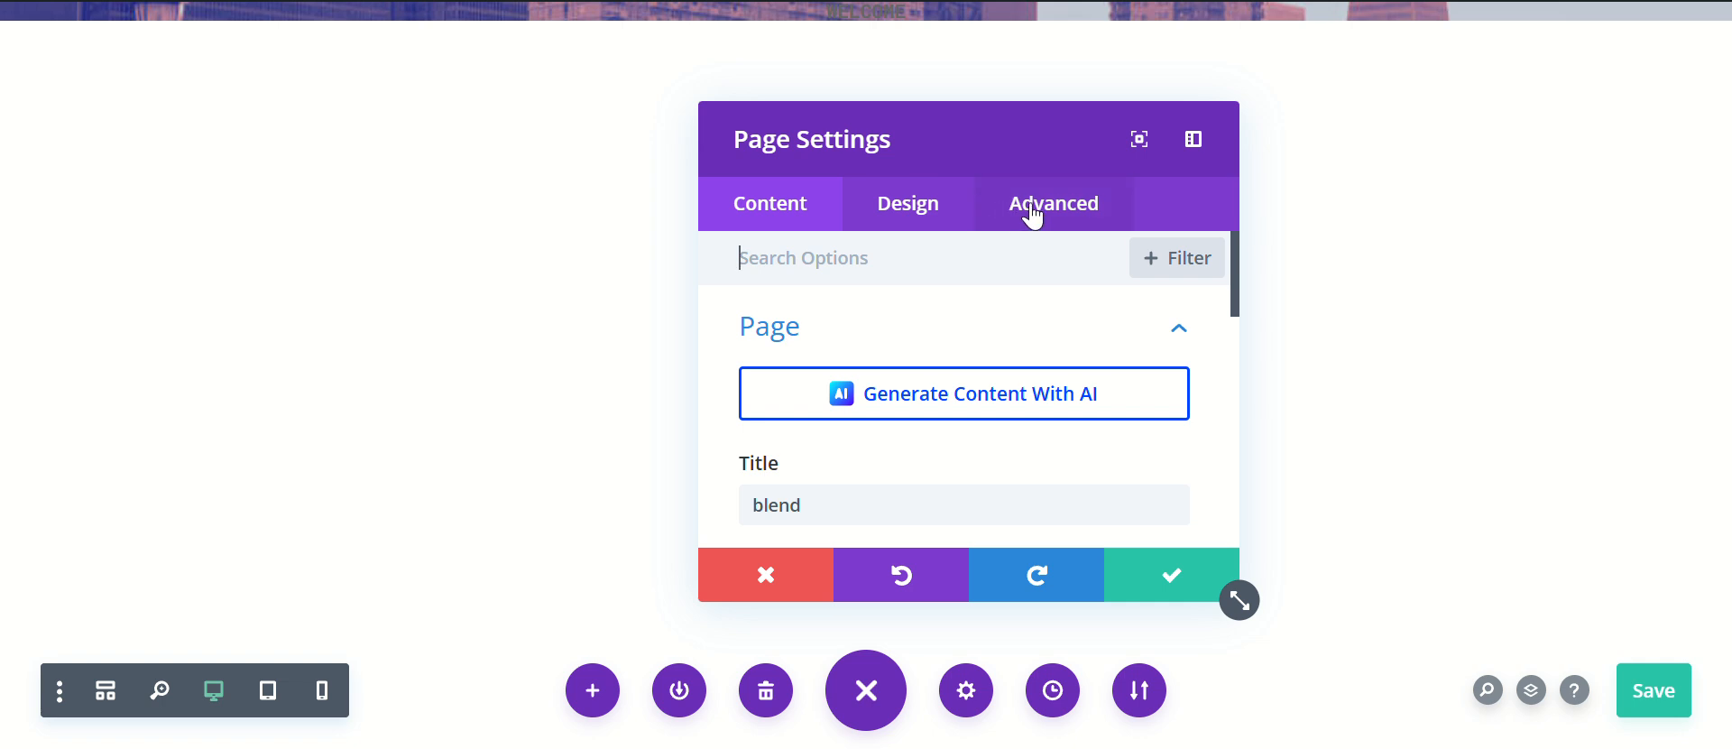
left_click(1039, 216)
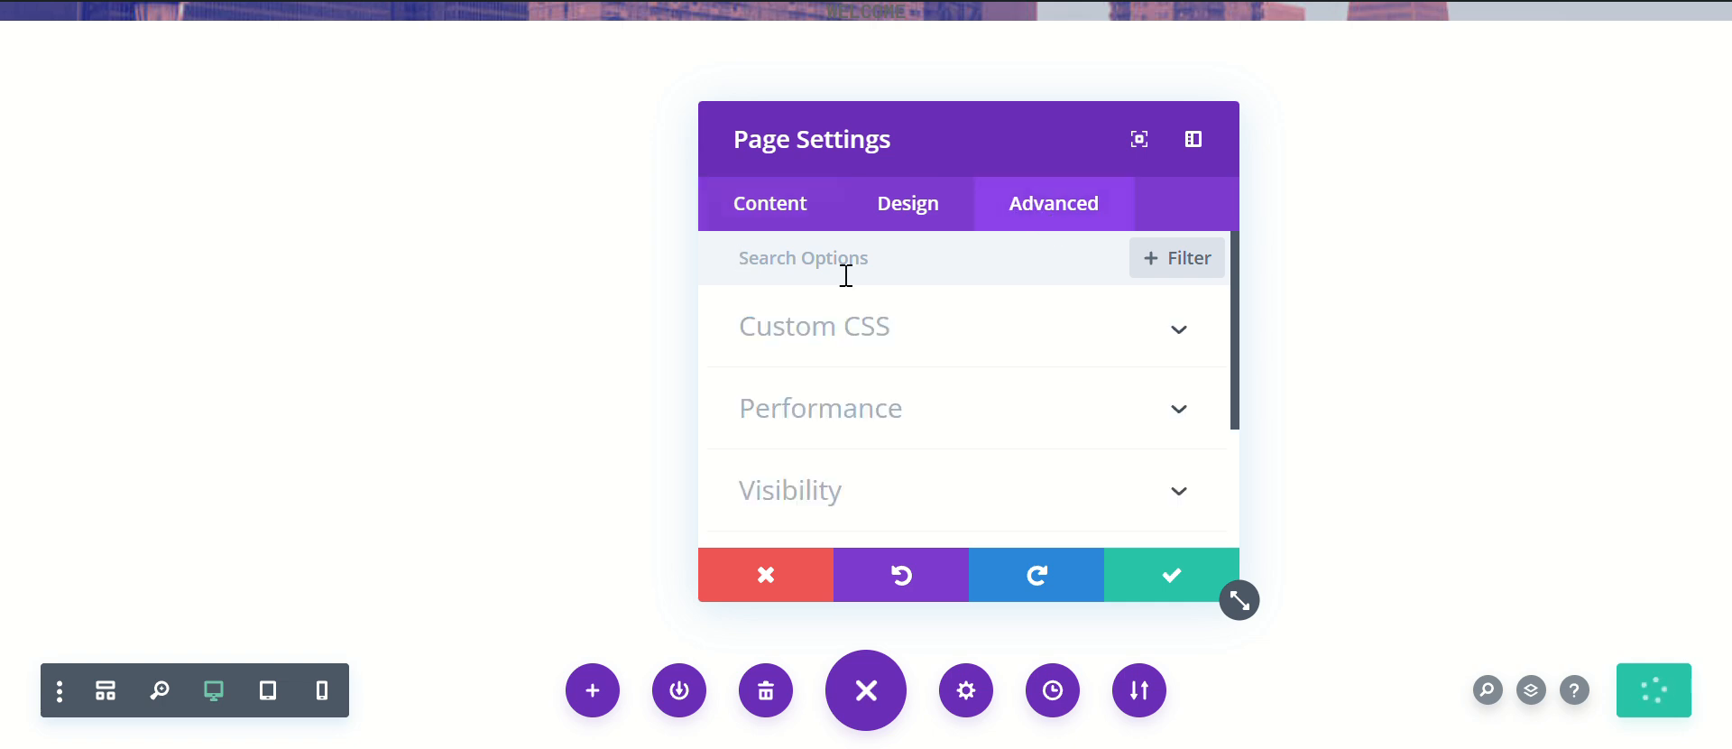
left_click(868, 346)
left_click(882, 440)
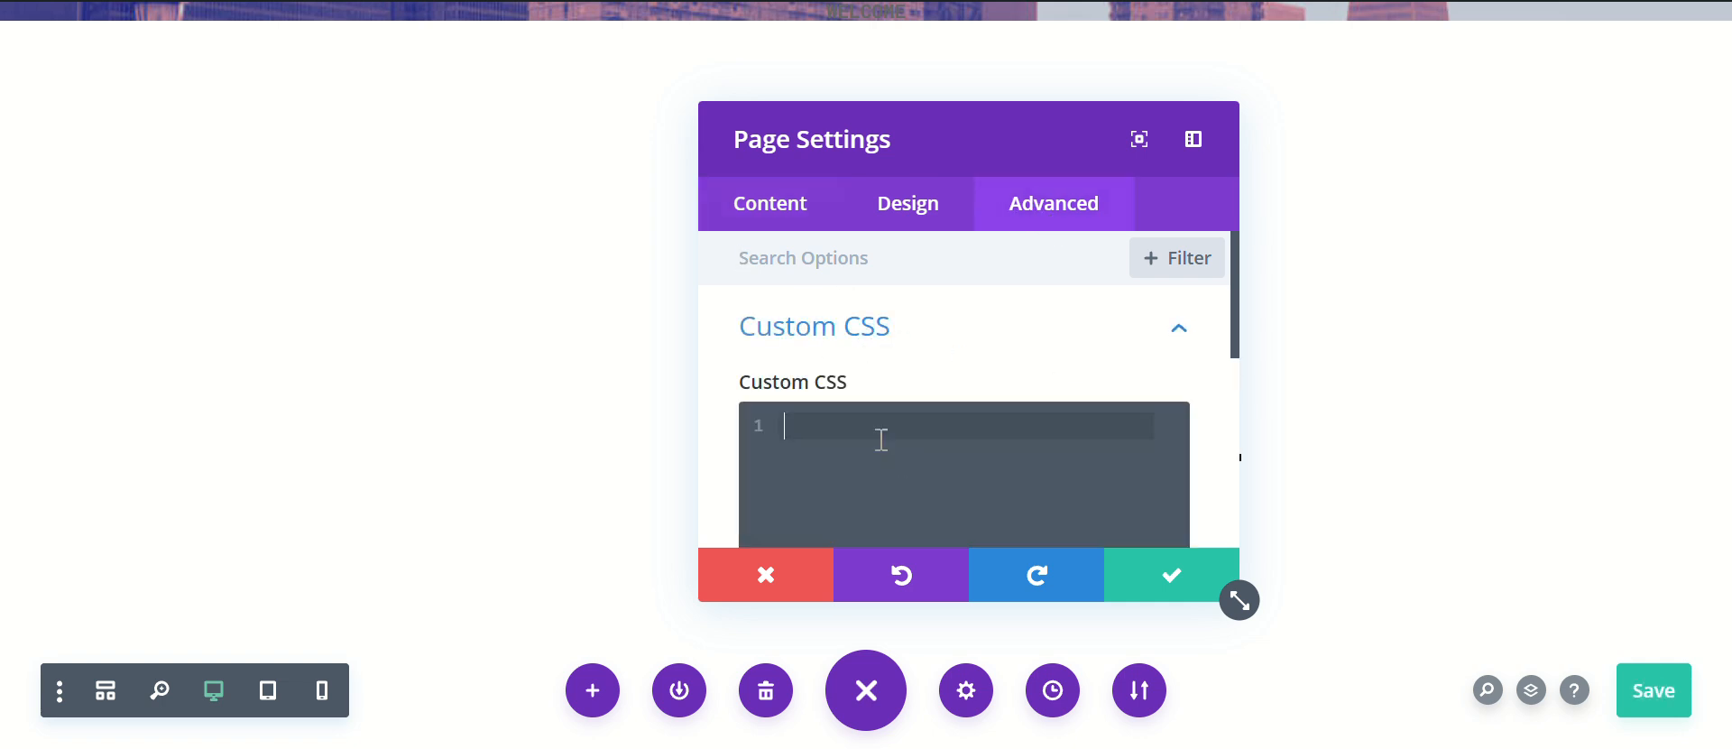
key("ctrl+v")
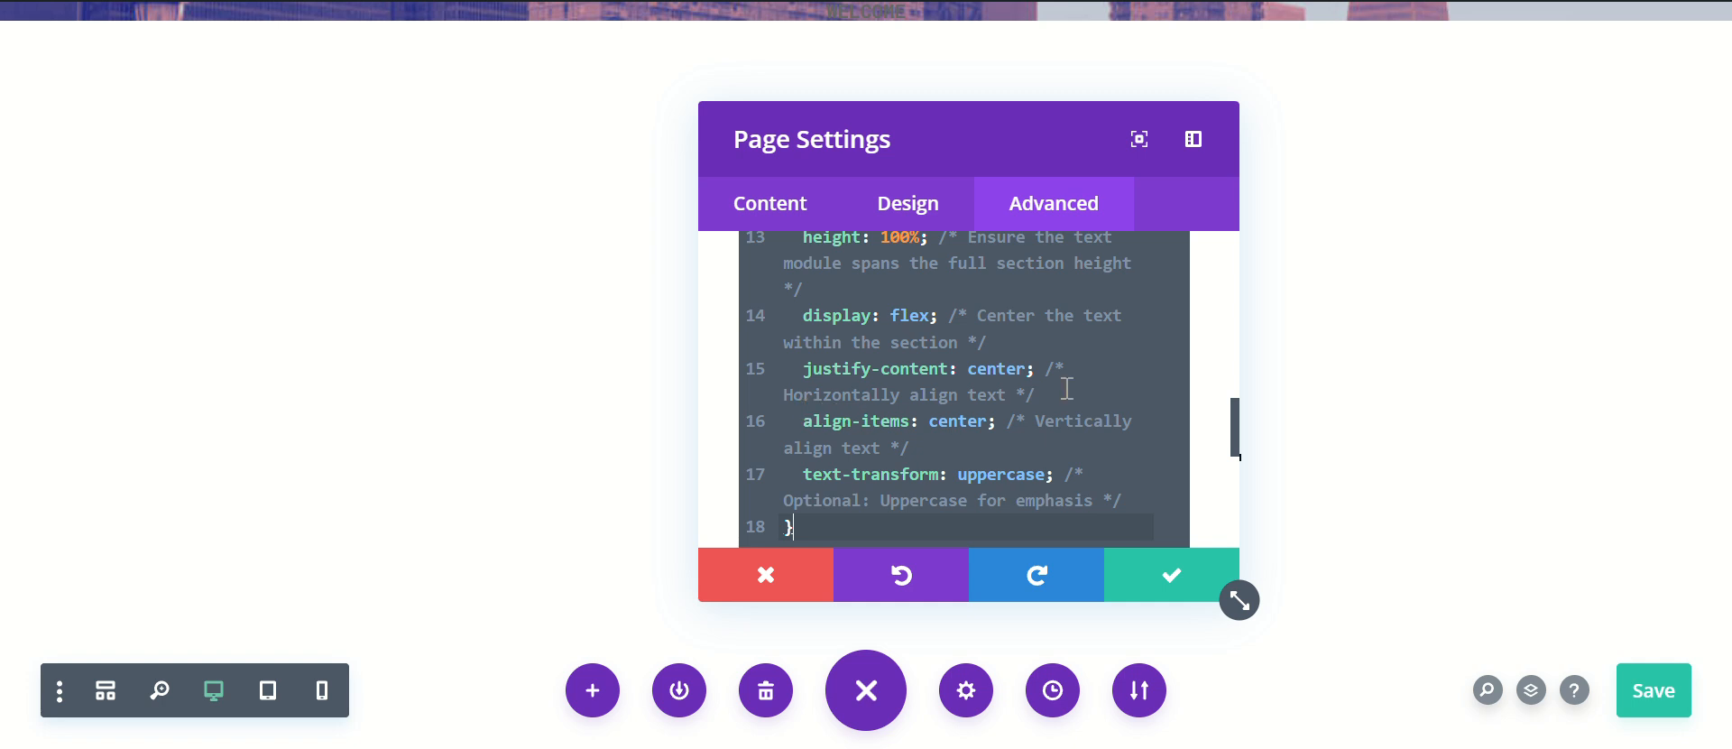
scroll(1066, 388, "up", 6)
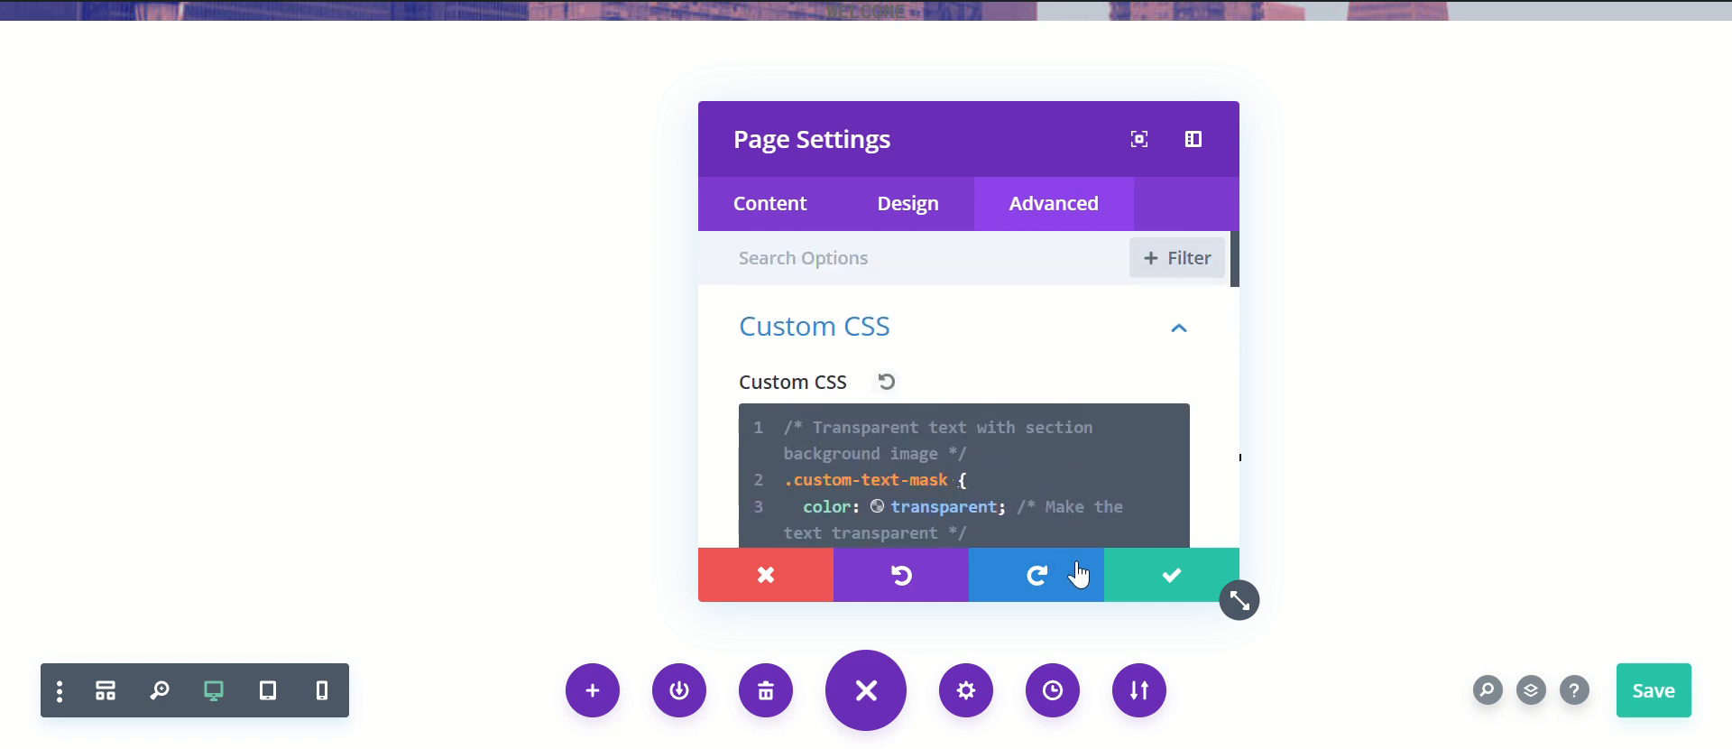
left_click(1169, 575)
Step: Return to the tutorial article and copy the class name custom-text-mask from the Apply Custom CSS instructions
left_click(586, 1)
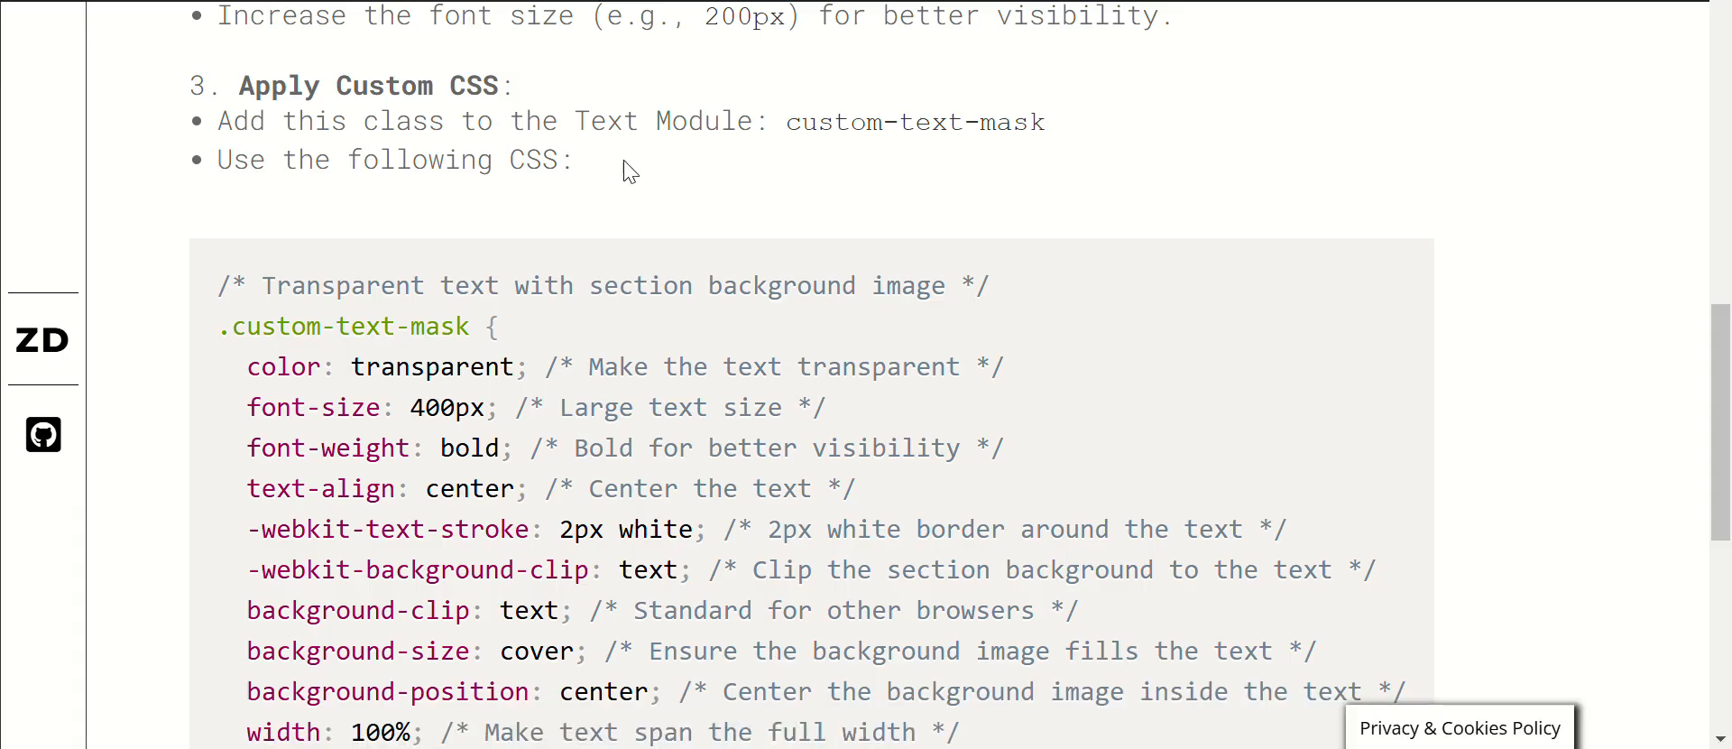
scroll(870, 289, "up", 1)
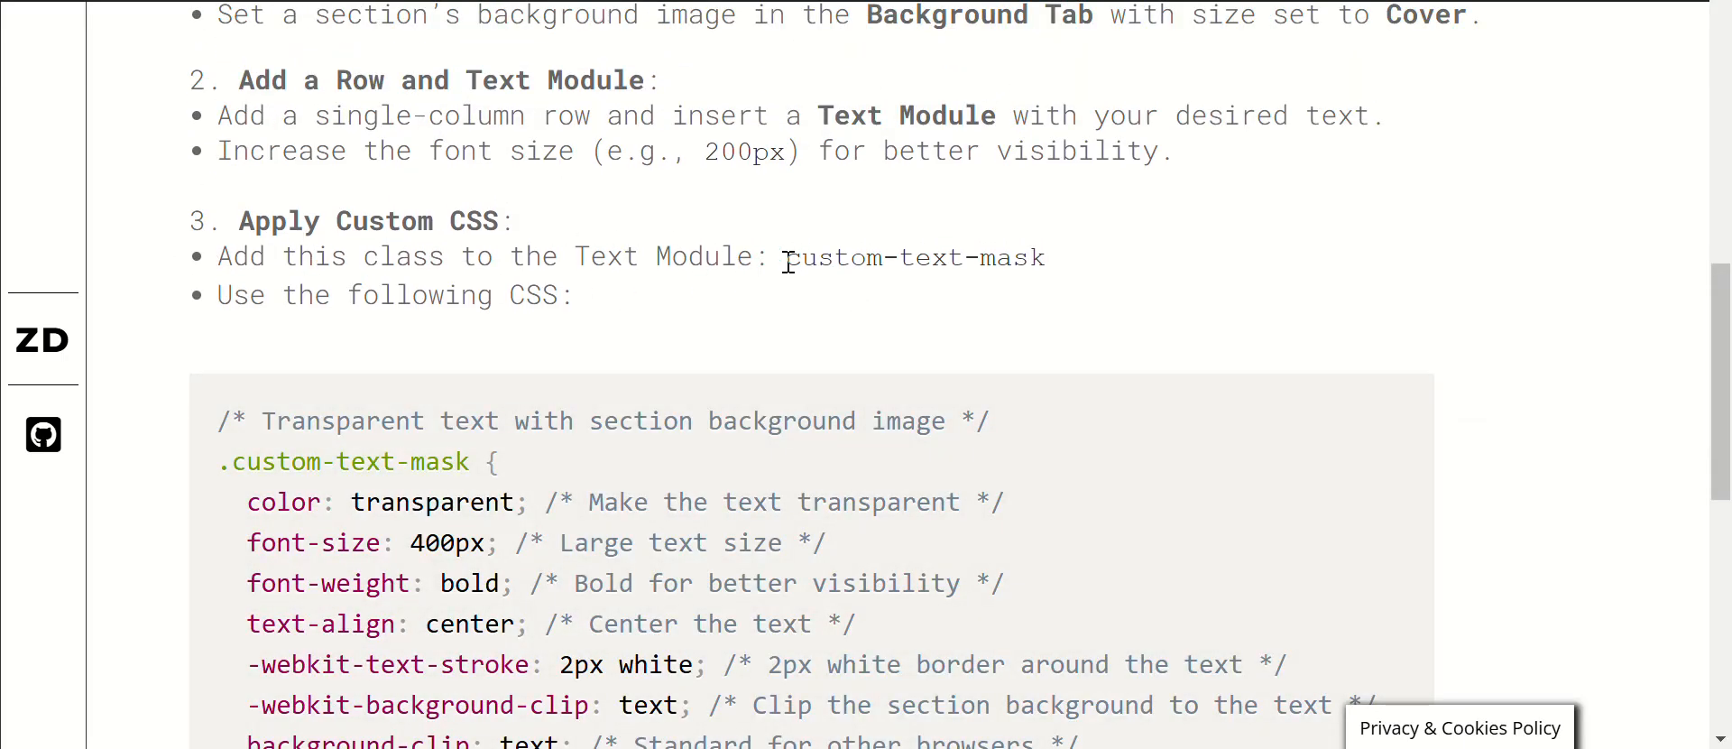
left_click_drag(792, 259, 1040, 259)
key("ctrl+c")
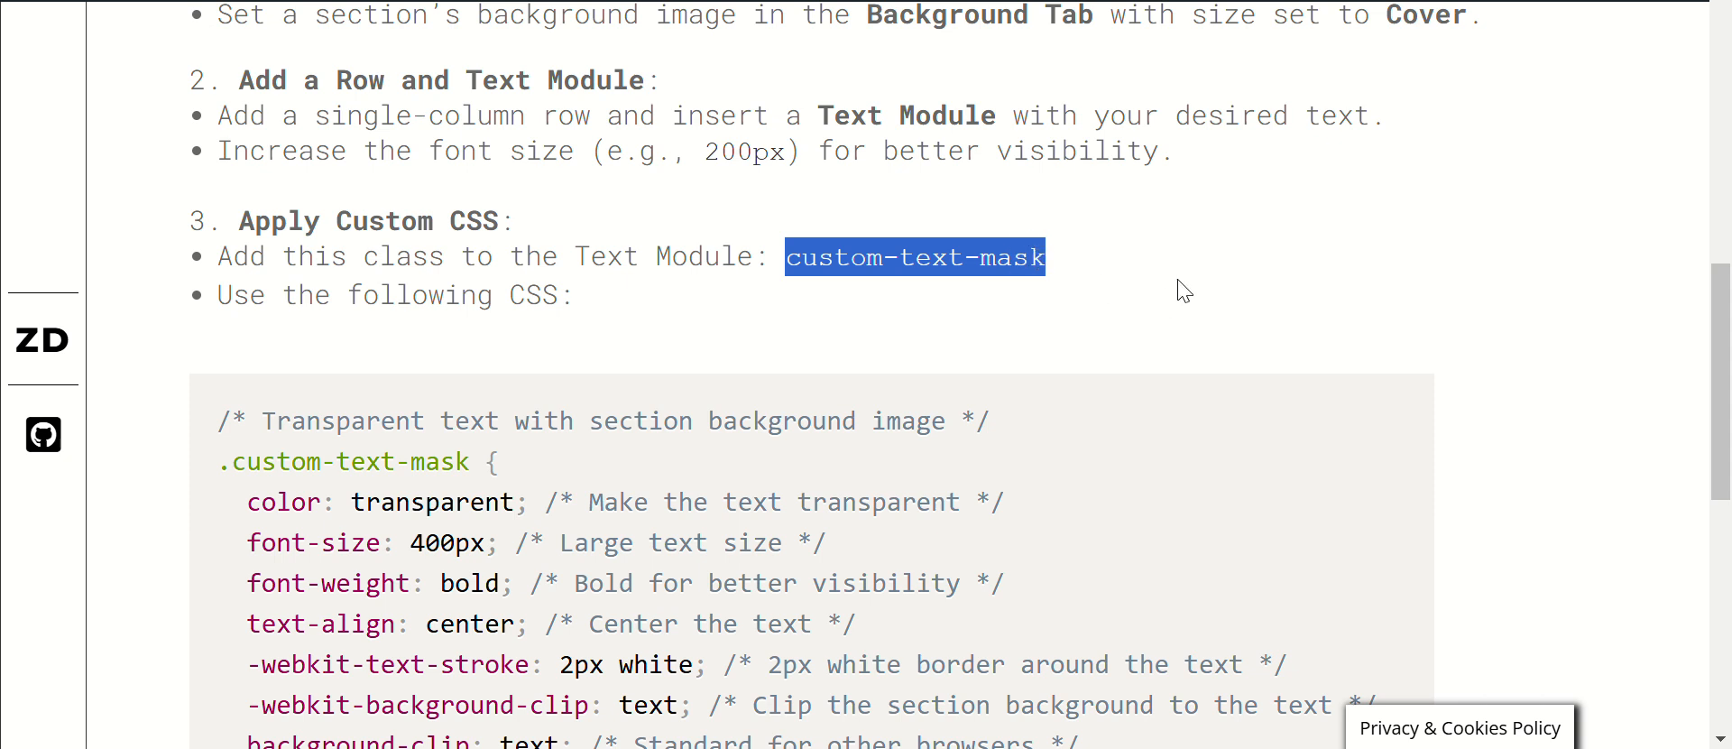
Step: Assign the CSS class custom-text-mask to the text module in wireframe view, return to desktop view and apply the settings
left_click(812, 1)
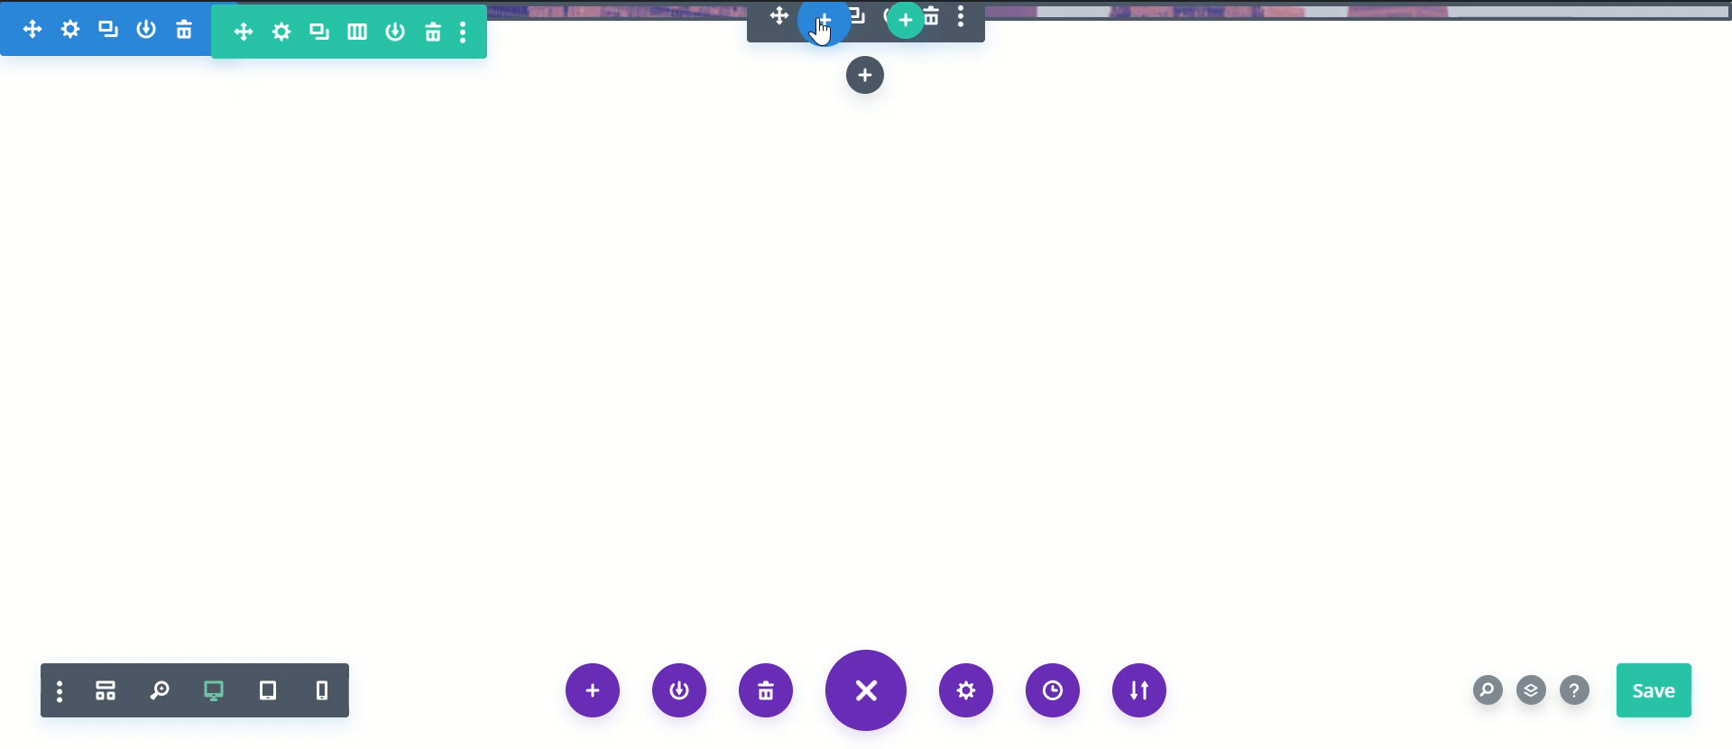
left_click(817, 16)
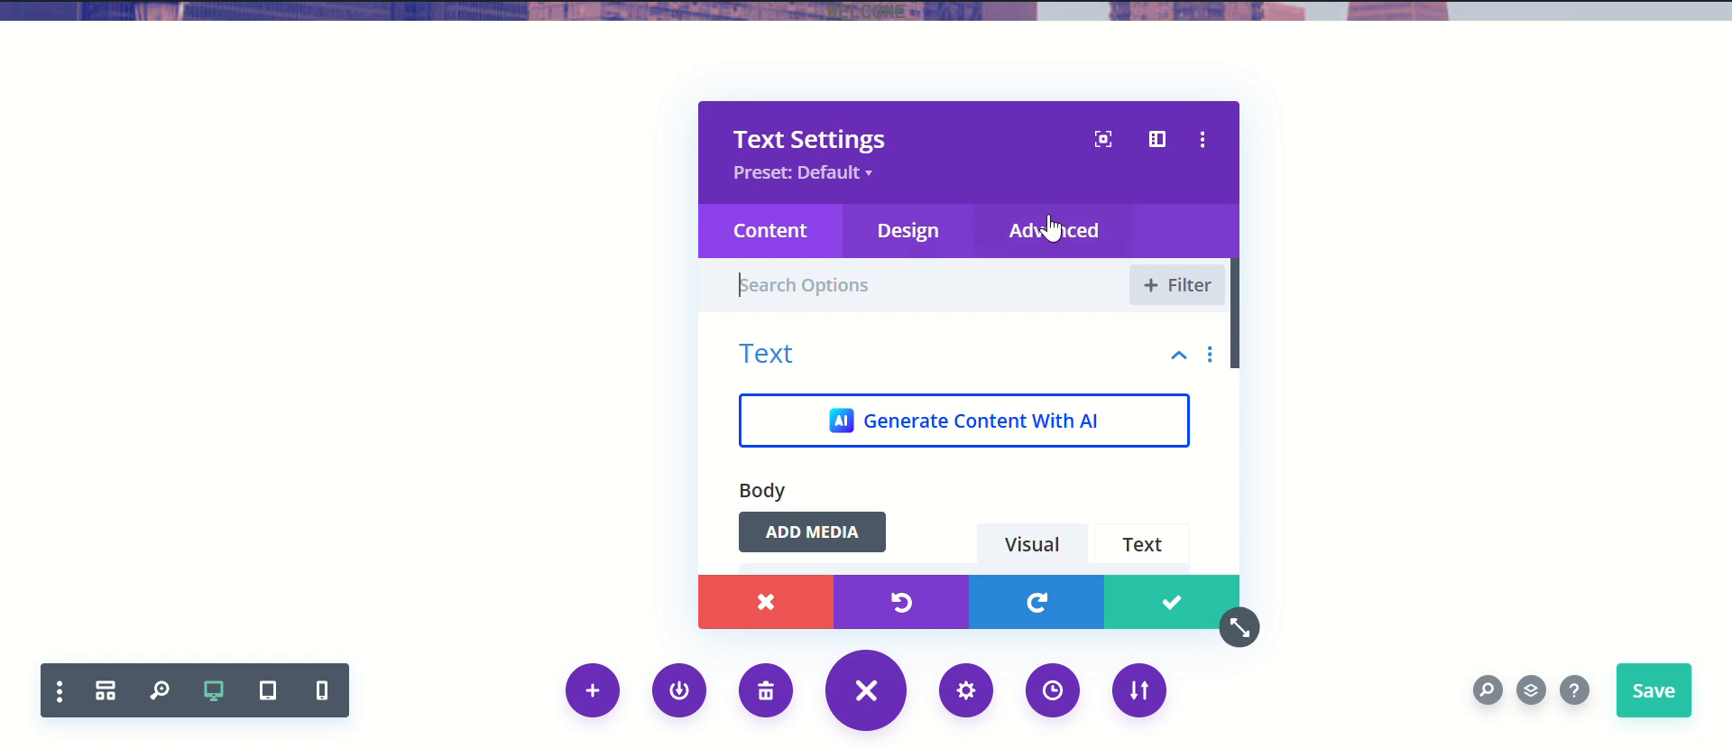
left_click(106, 690)
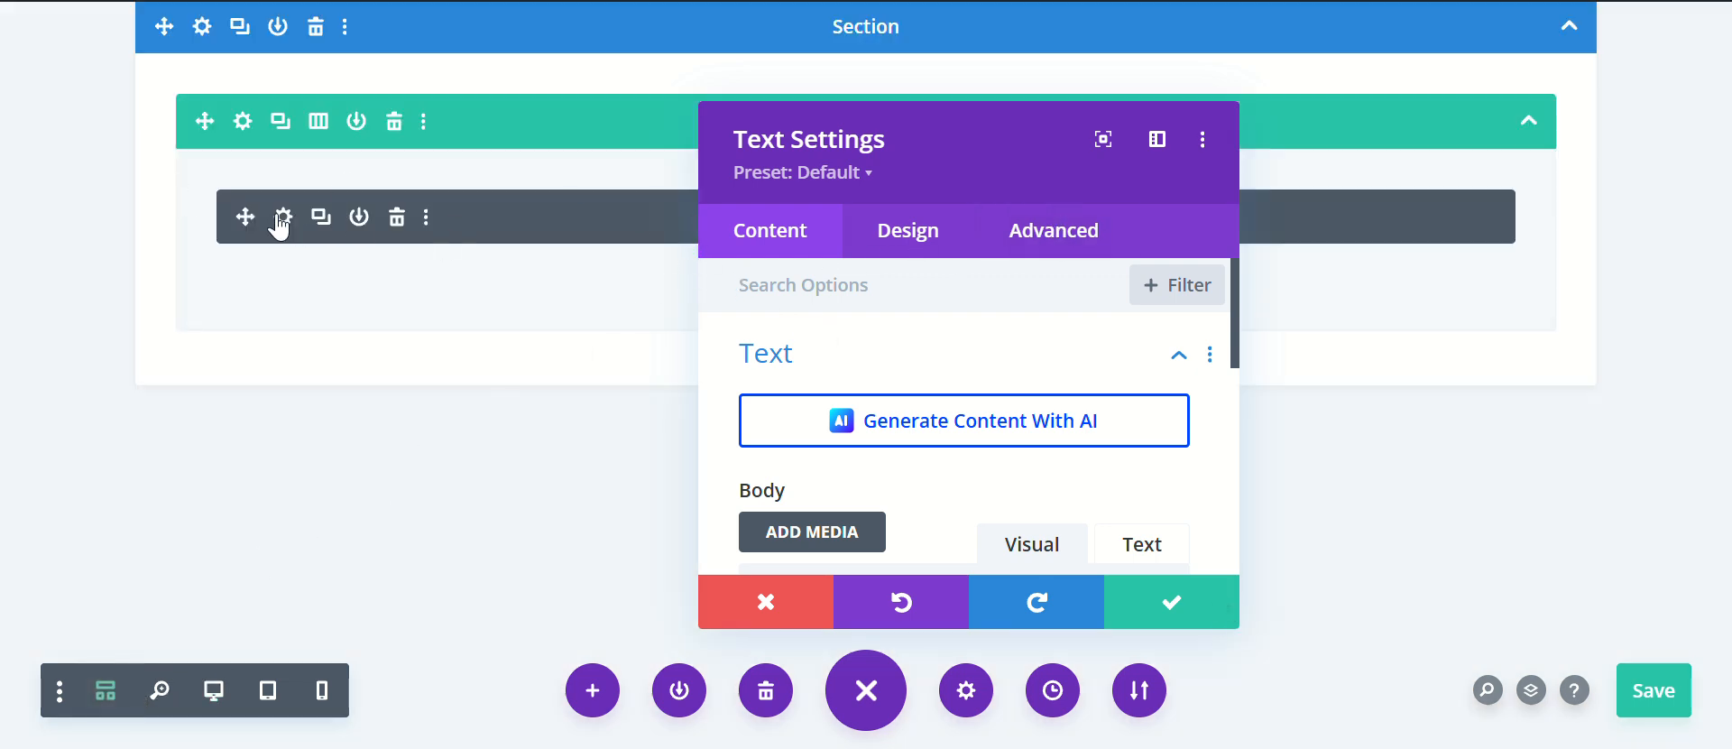
left_click(1037, 241)
left_click(877, 375)
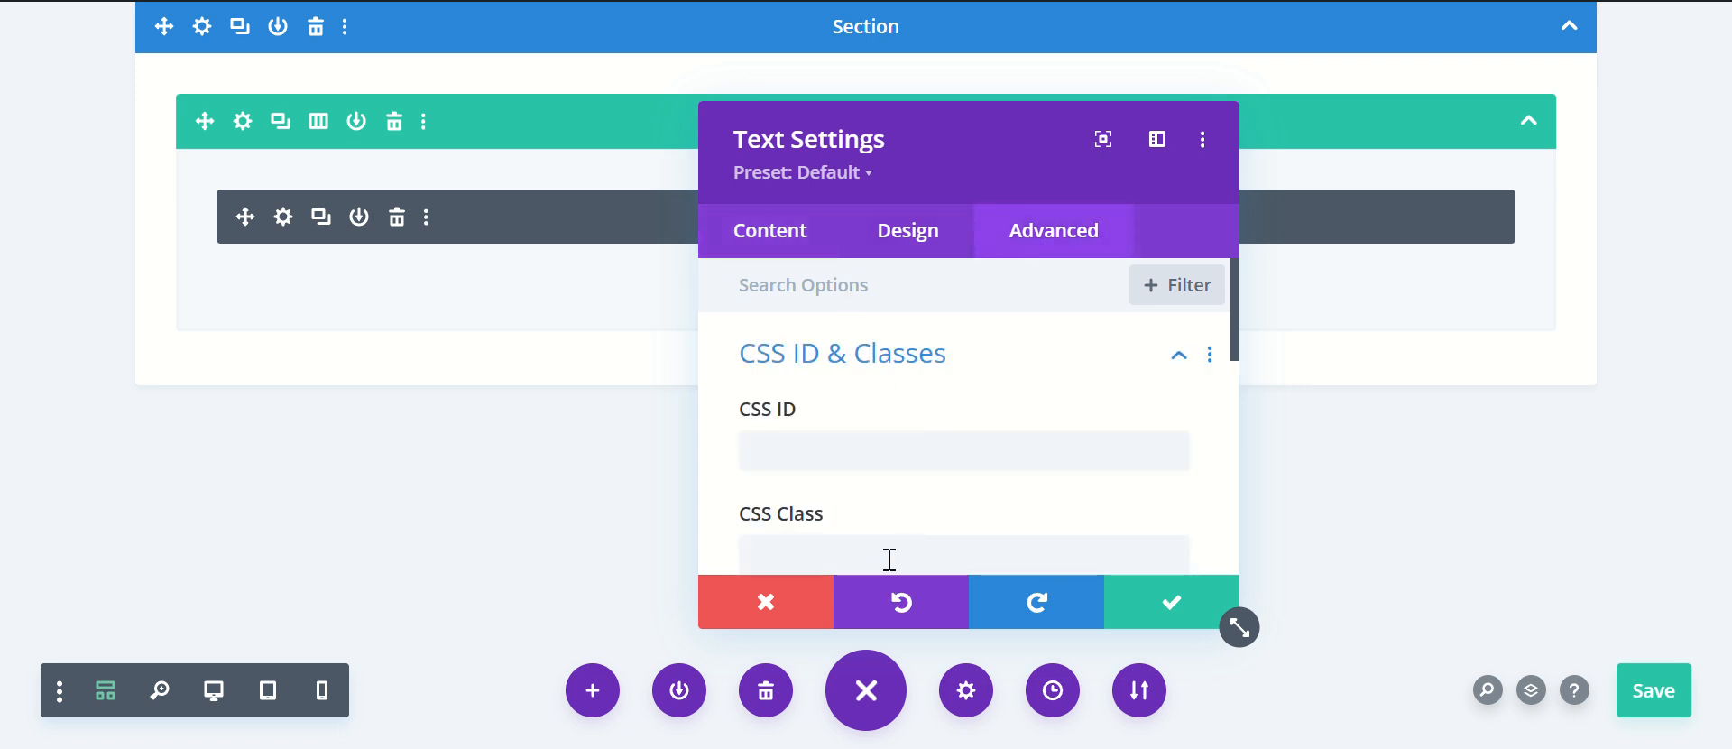
left_click(1044, 538)
key("ctrl+v")
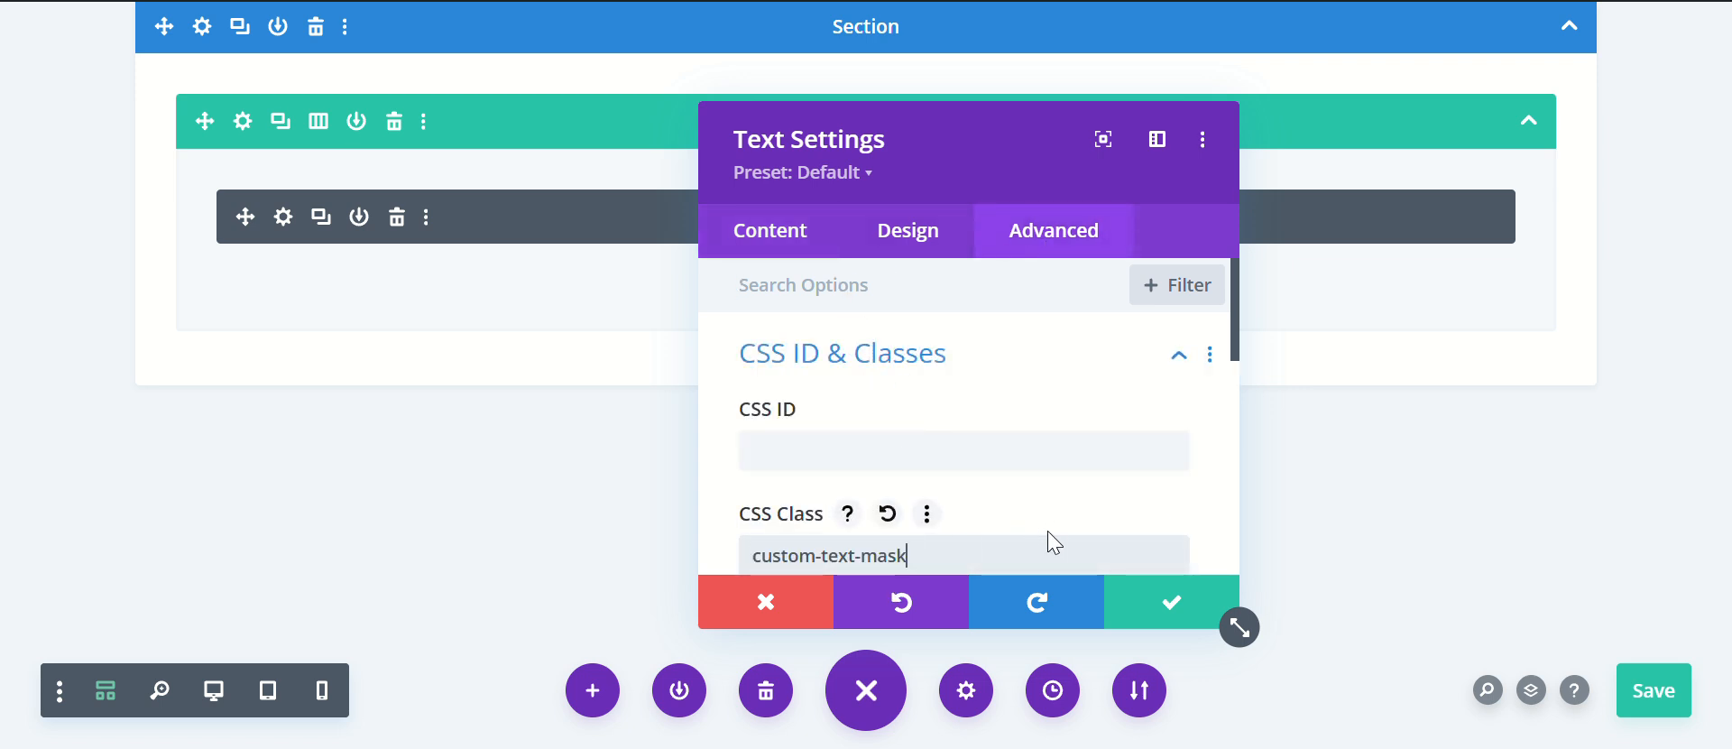
left_click(199, 697)
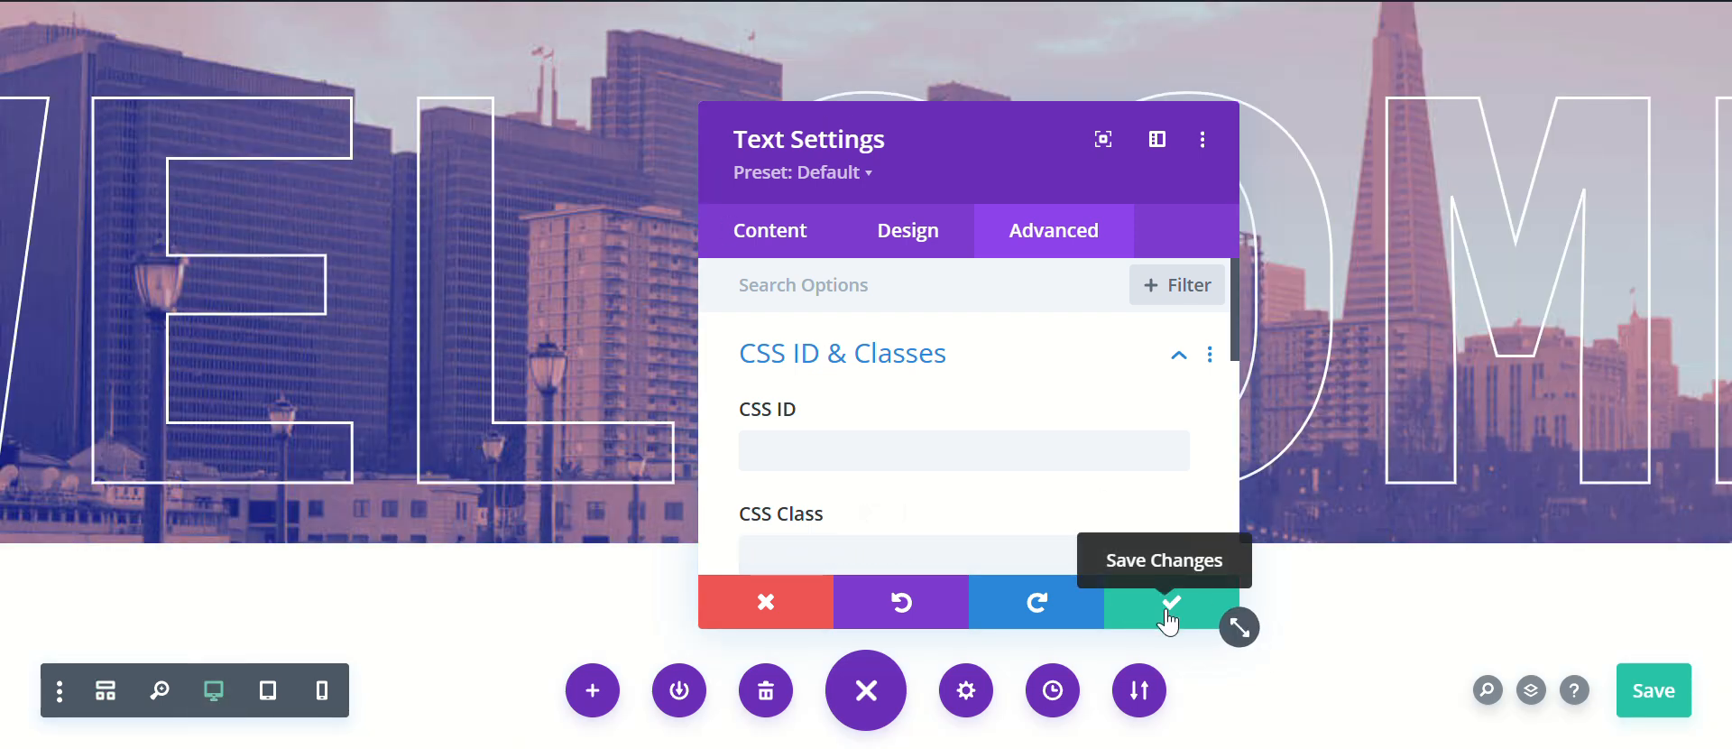
left_click(1169, 602)
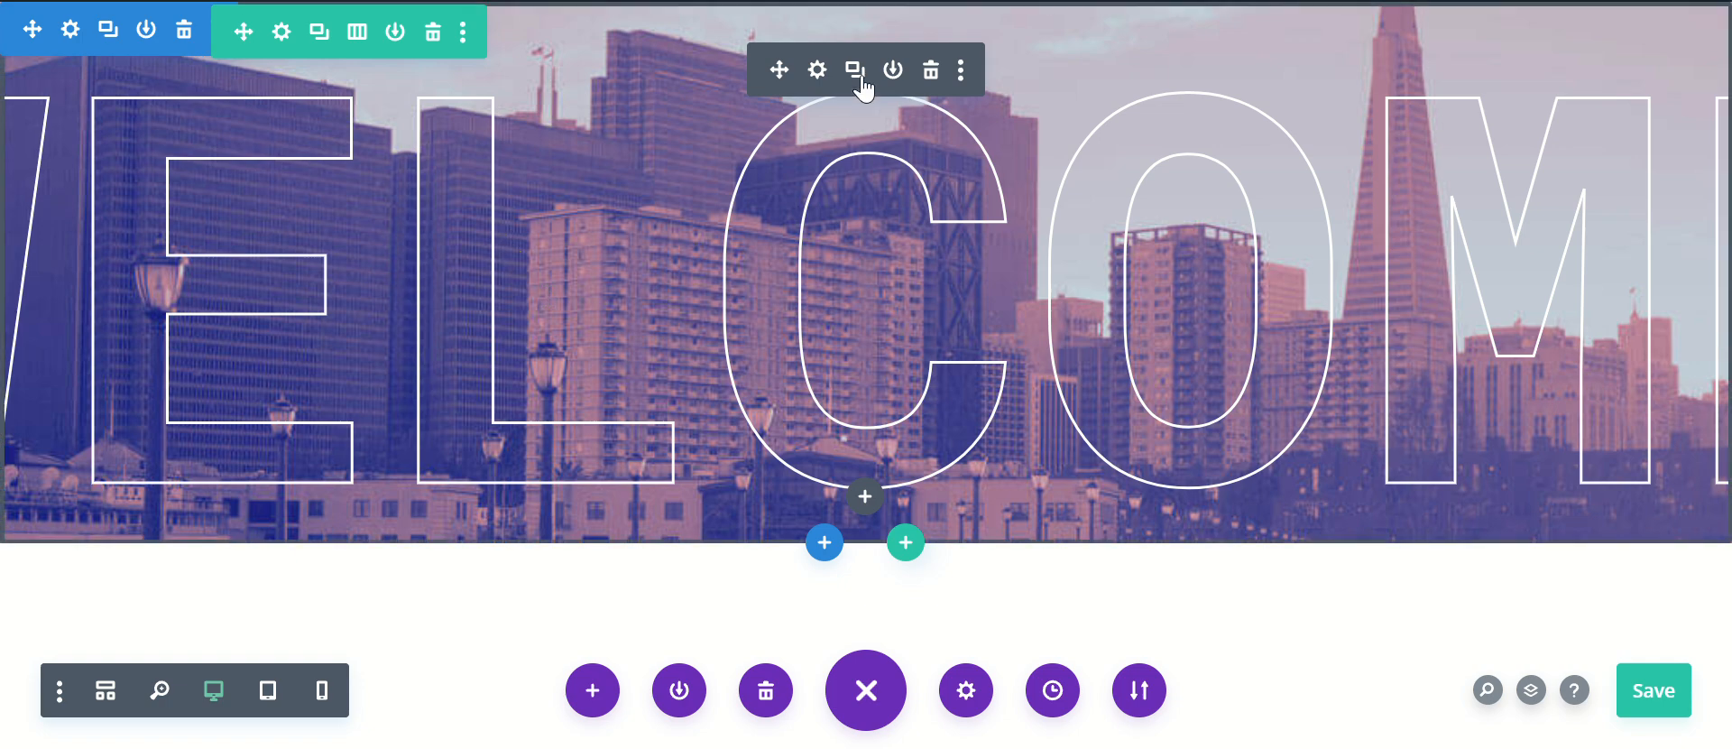
Step: Replace the text module's body text with HELLO
left_click(821, 74)
scroll(1015, 388, "down", 3)
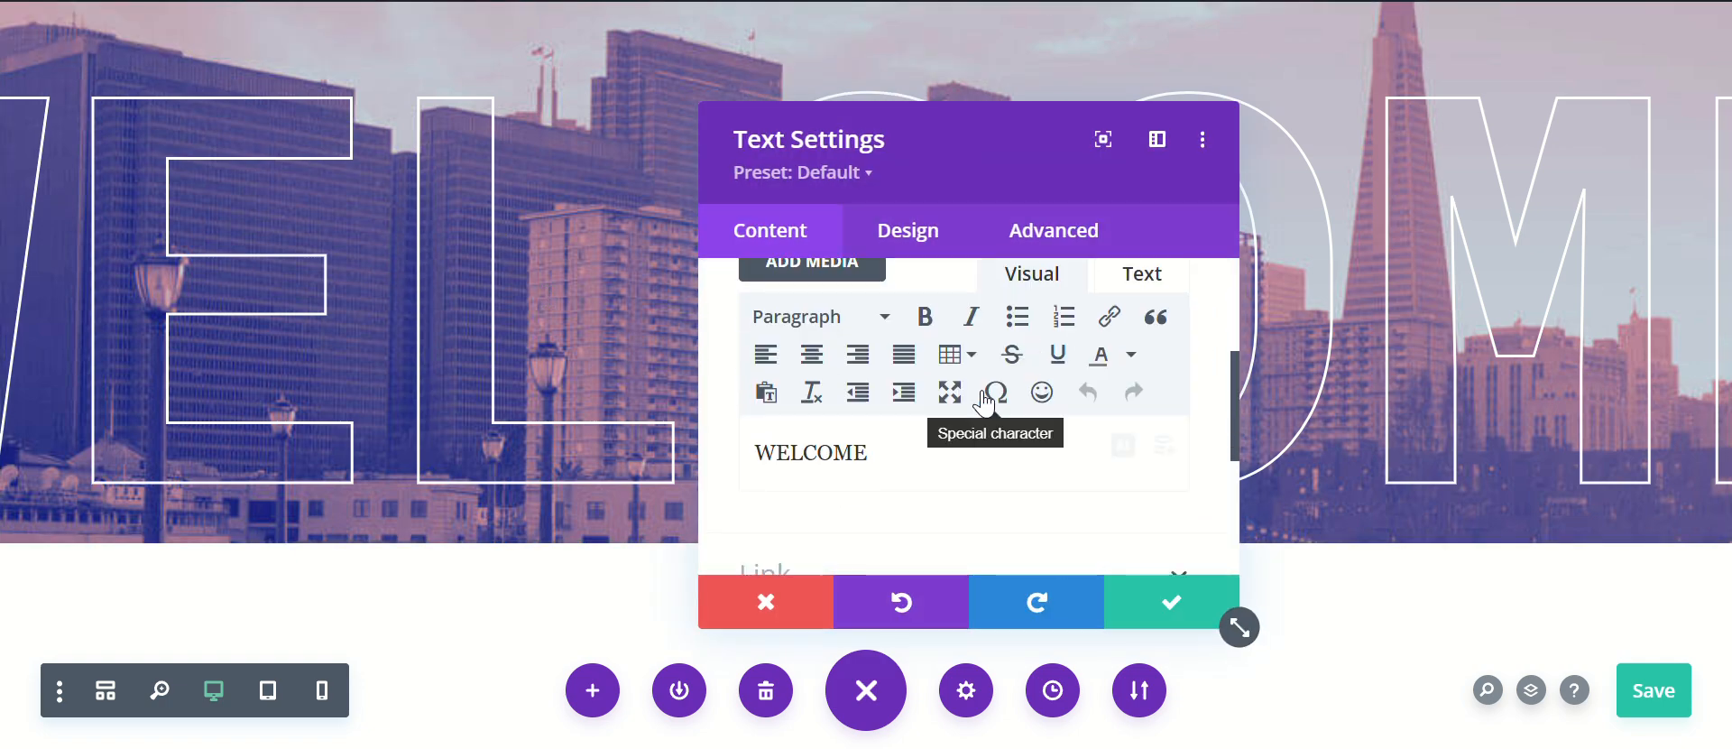
double_click(880, 467)
key("Caps_Lock")
type("H")
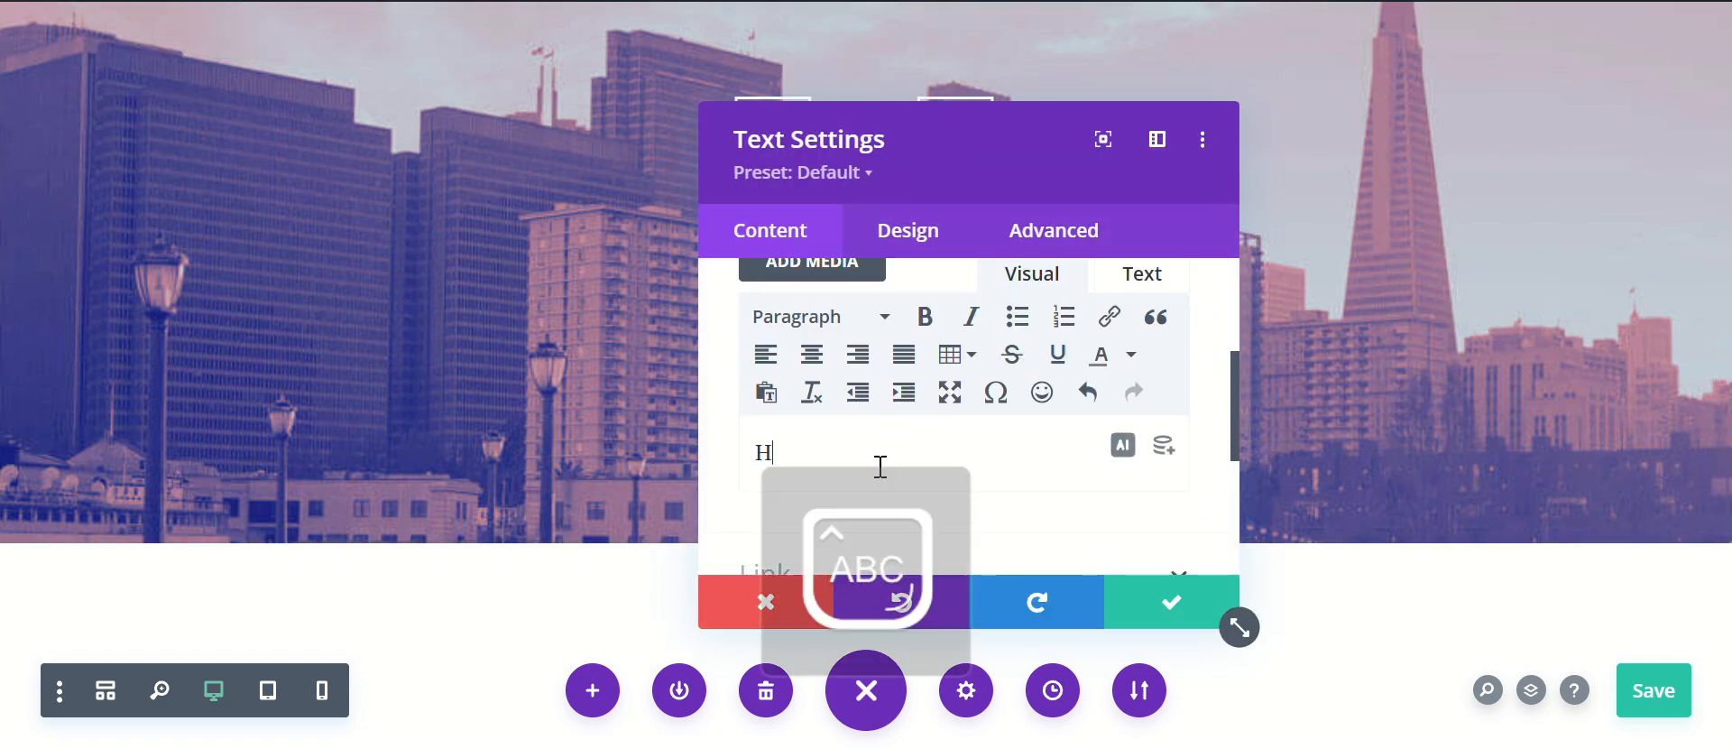
type("ELLO")
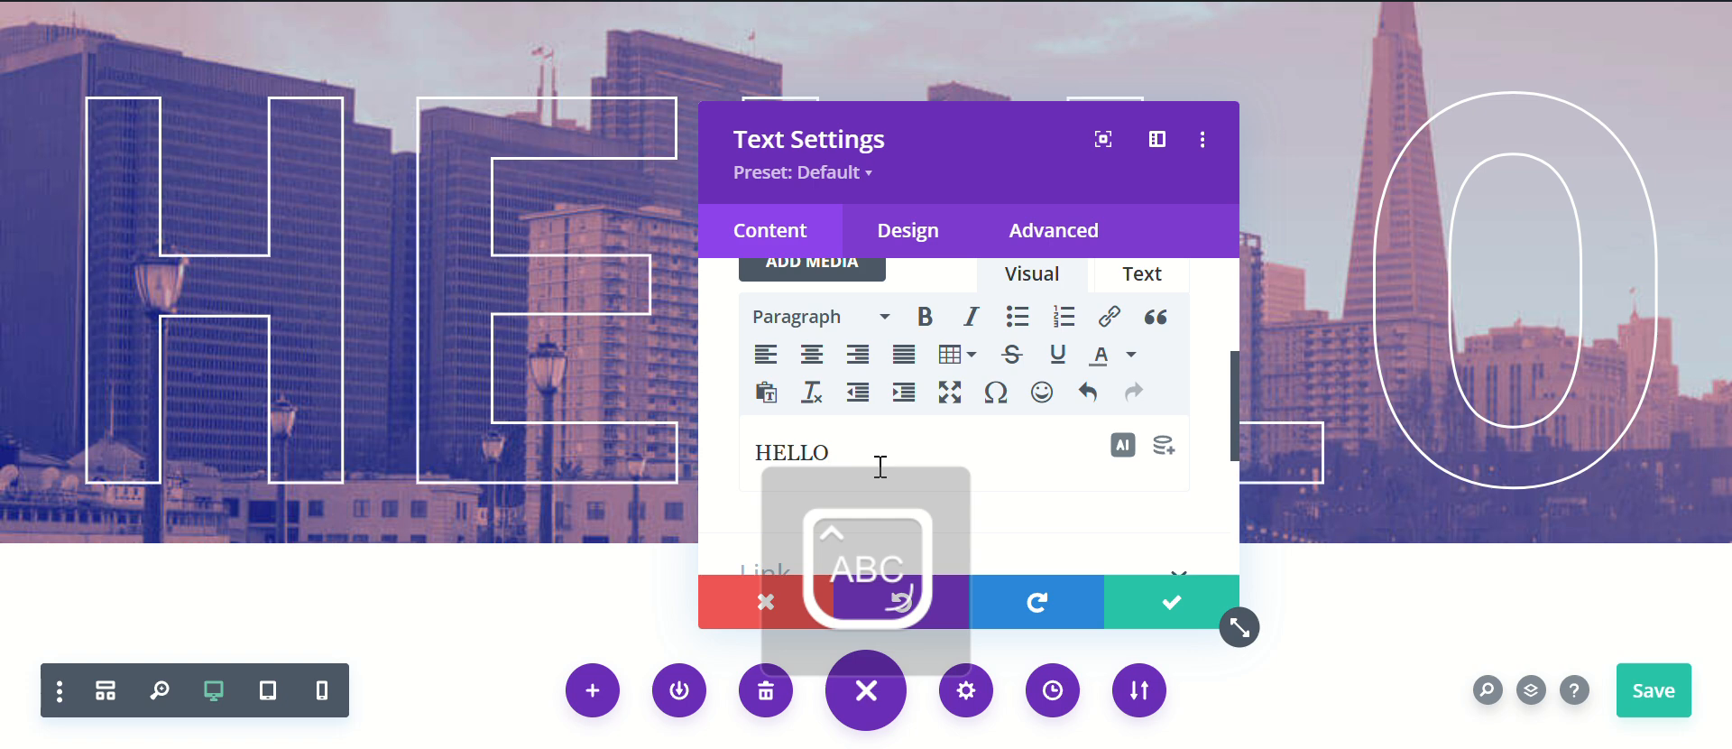
Step: Set the HELLO text module's animation style to Zoom, apply the module settings and save the page
scroll(910, 506, "down", 2)
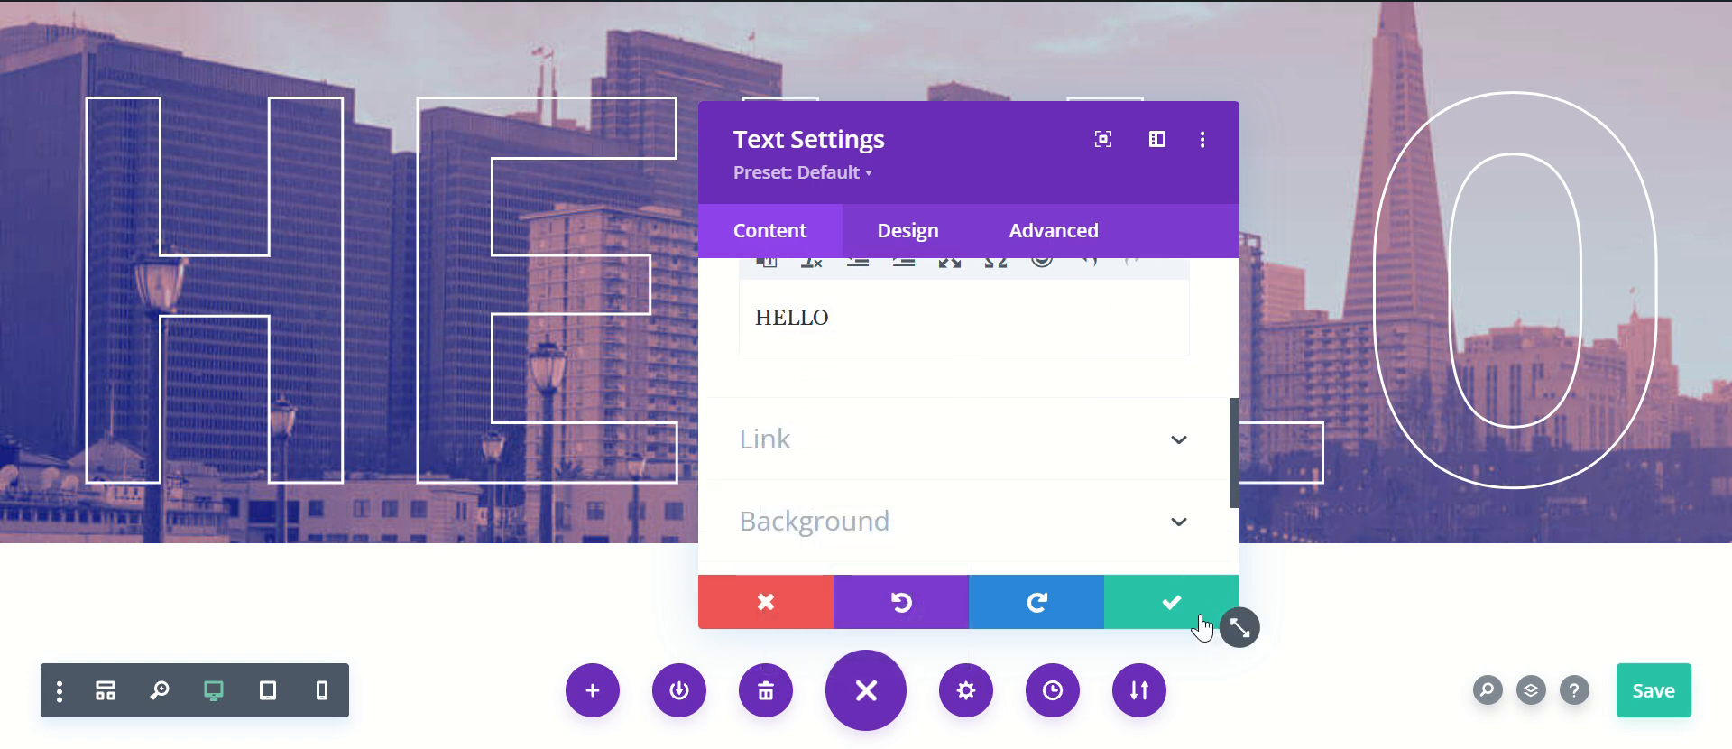
left_click(909, 251)
scroll(851, 352, "down", 10)
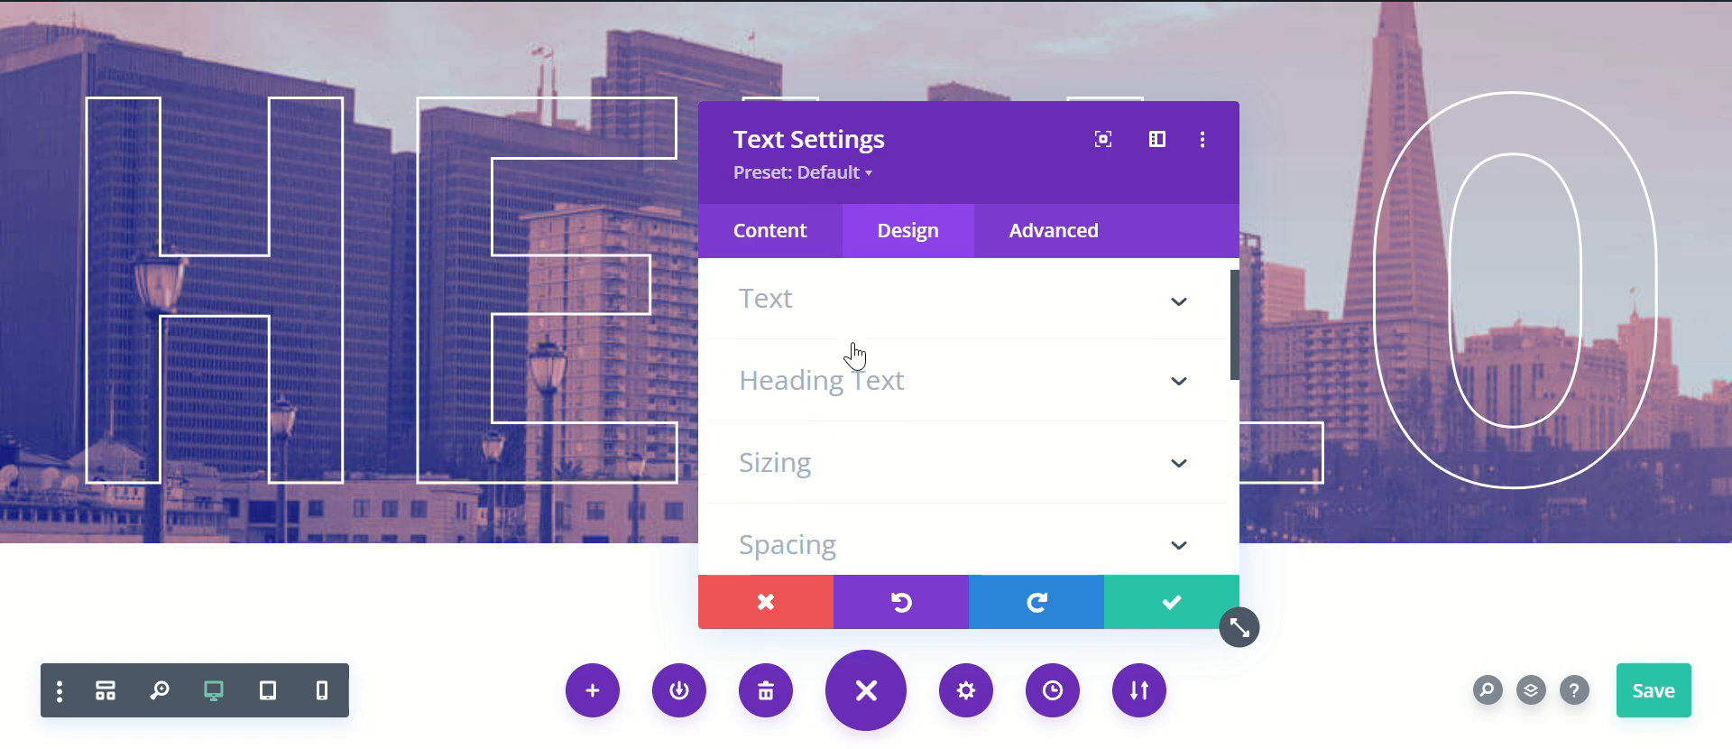
left_click(869, 428)
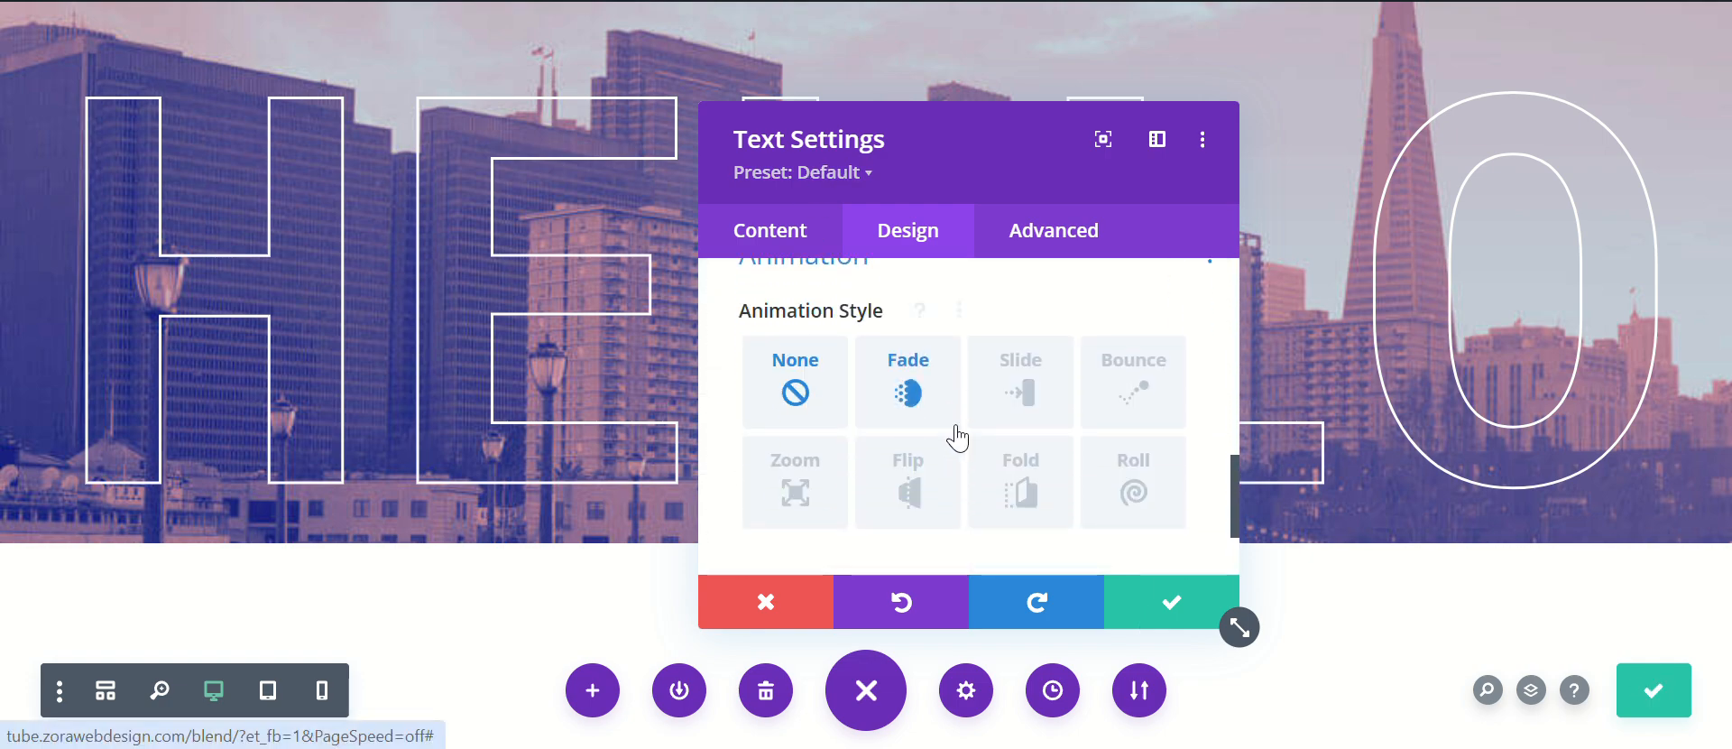
scroll(821, 424, "down", 1)
left_click(790, 403)
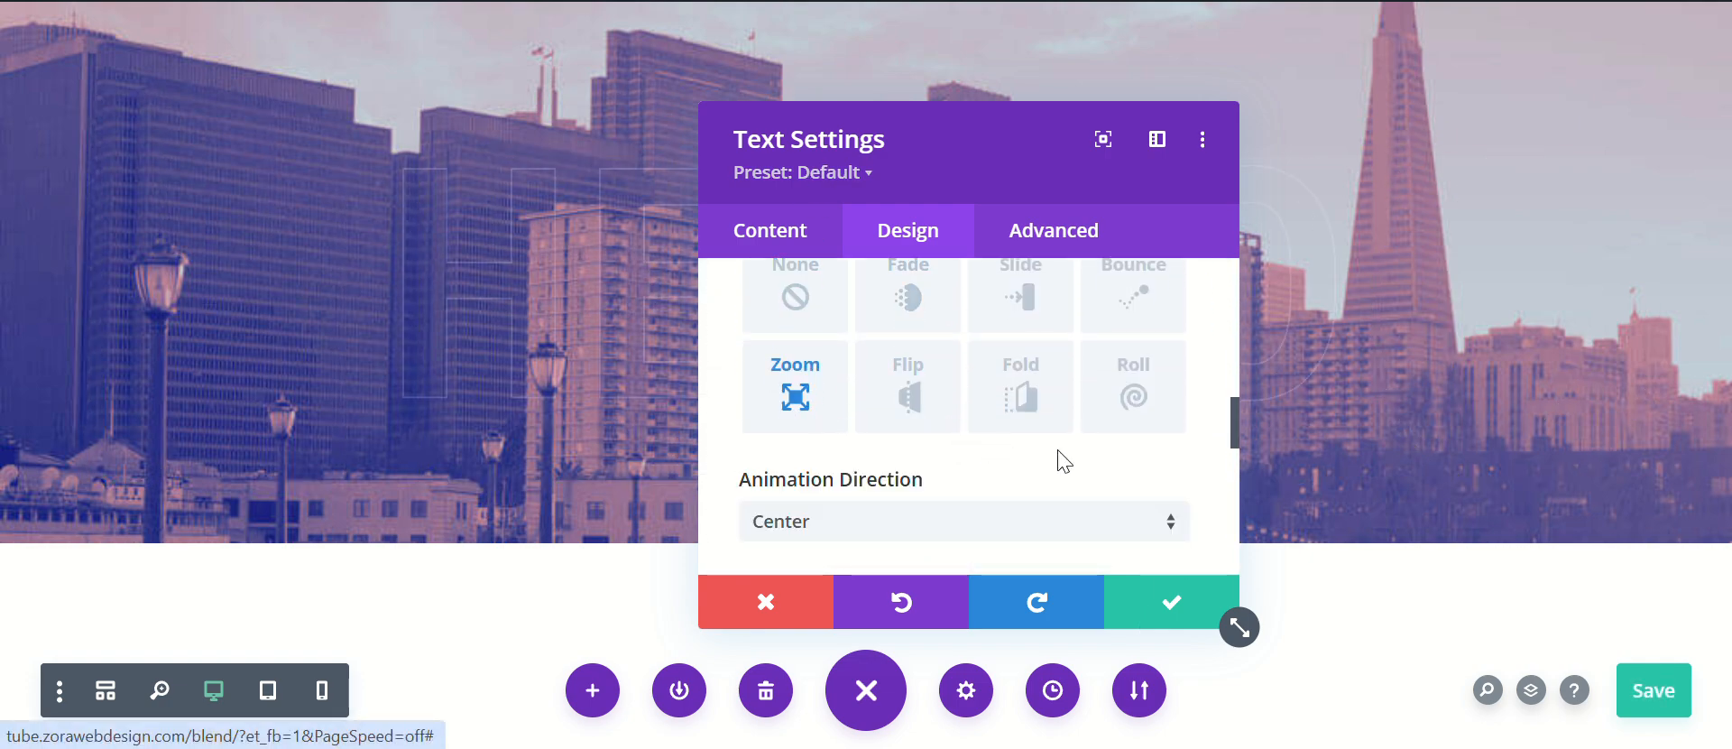
scroll(1055, 457, "down", 3)
scroll(907, 408, "down", 2)
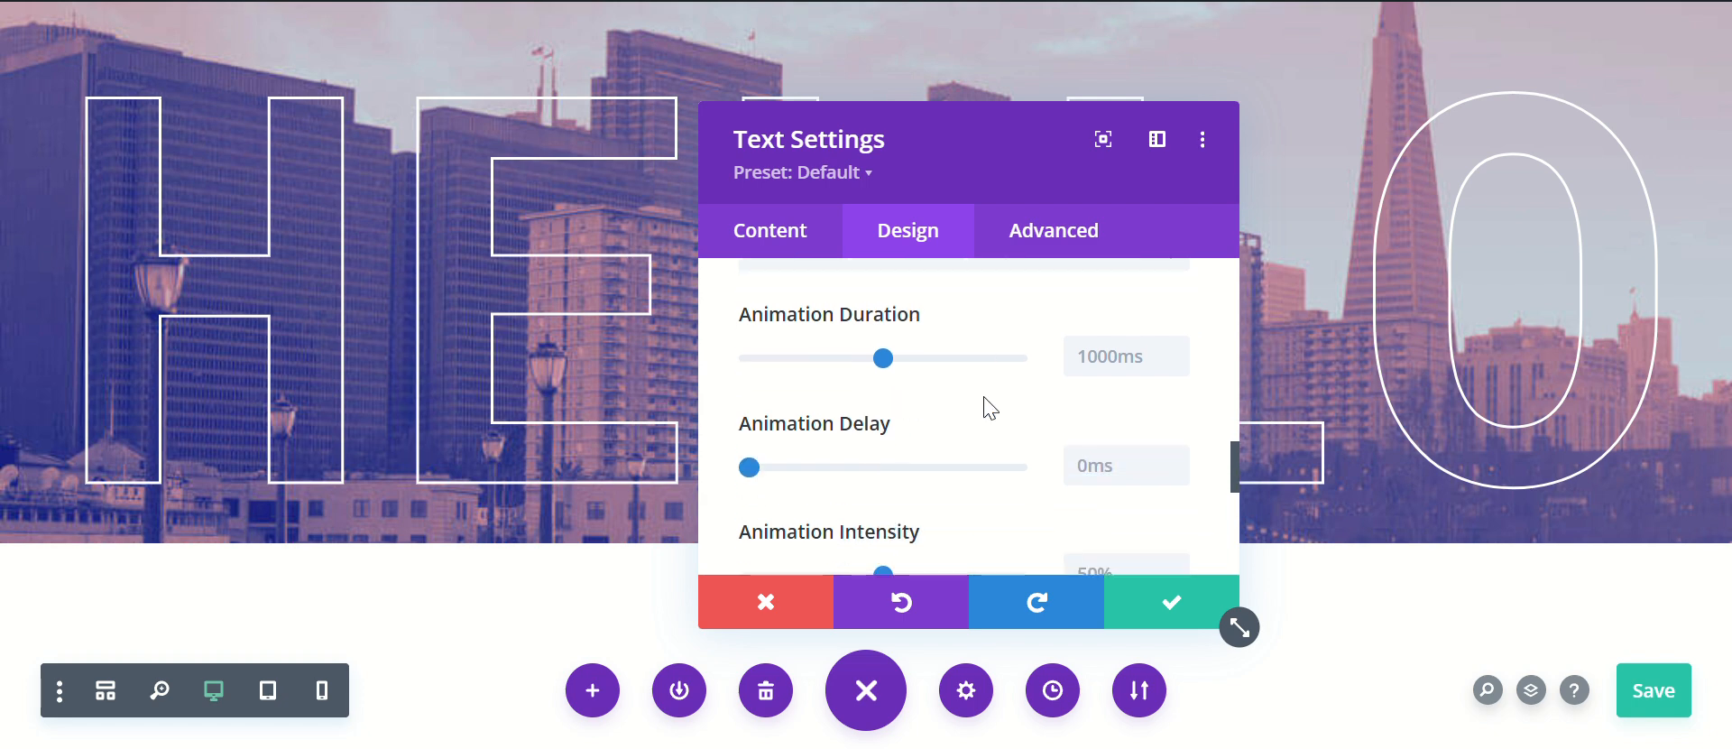
left_click(1171, 603)
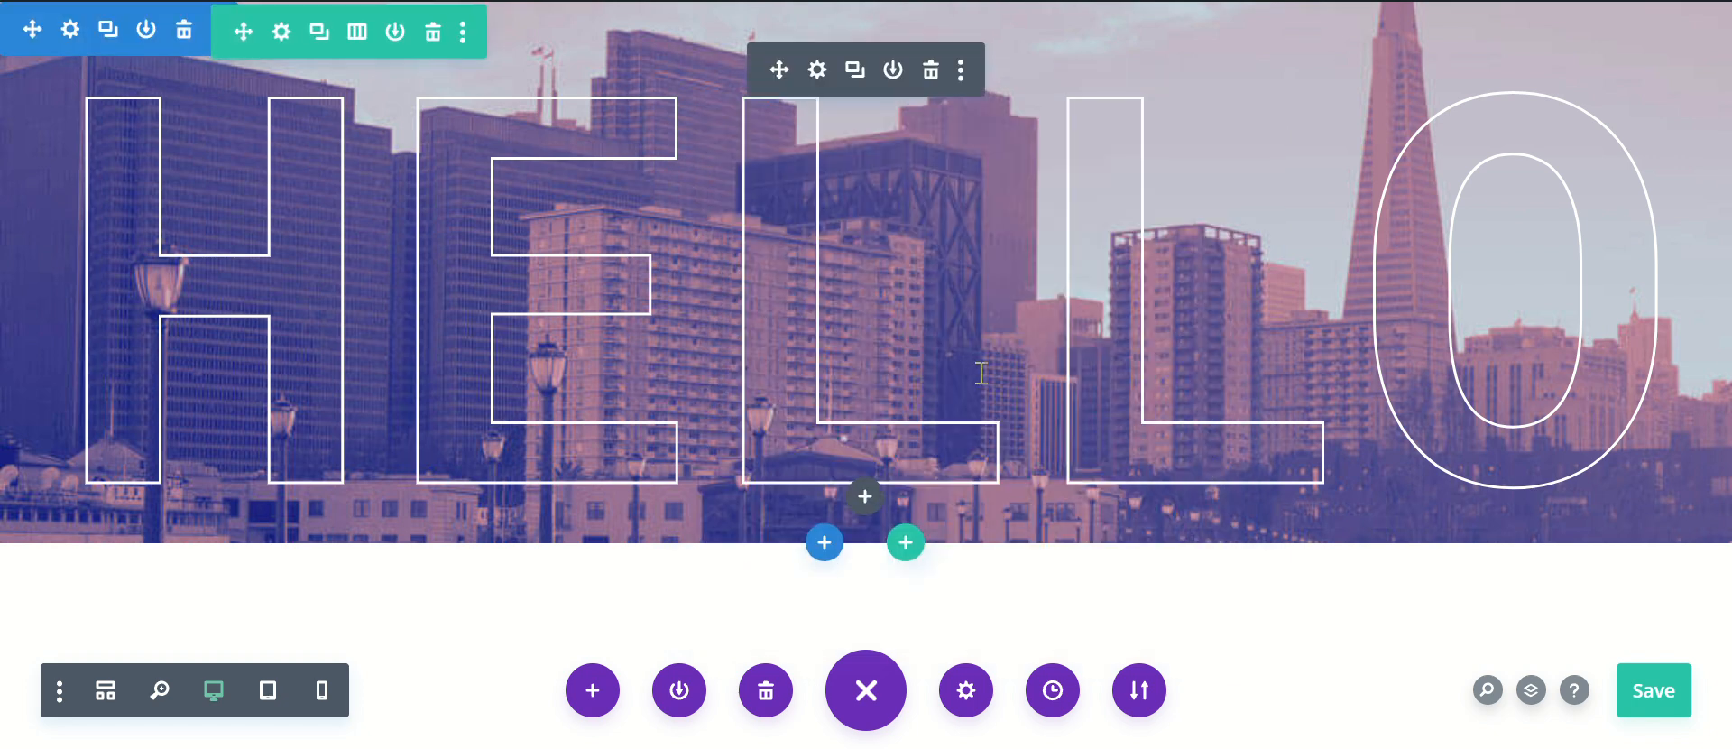
left_click(1650, 693)
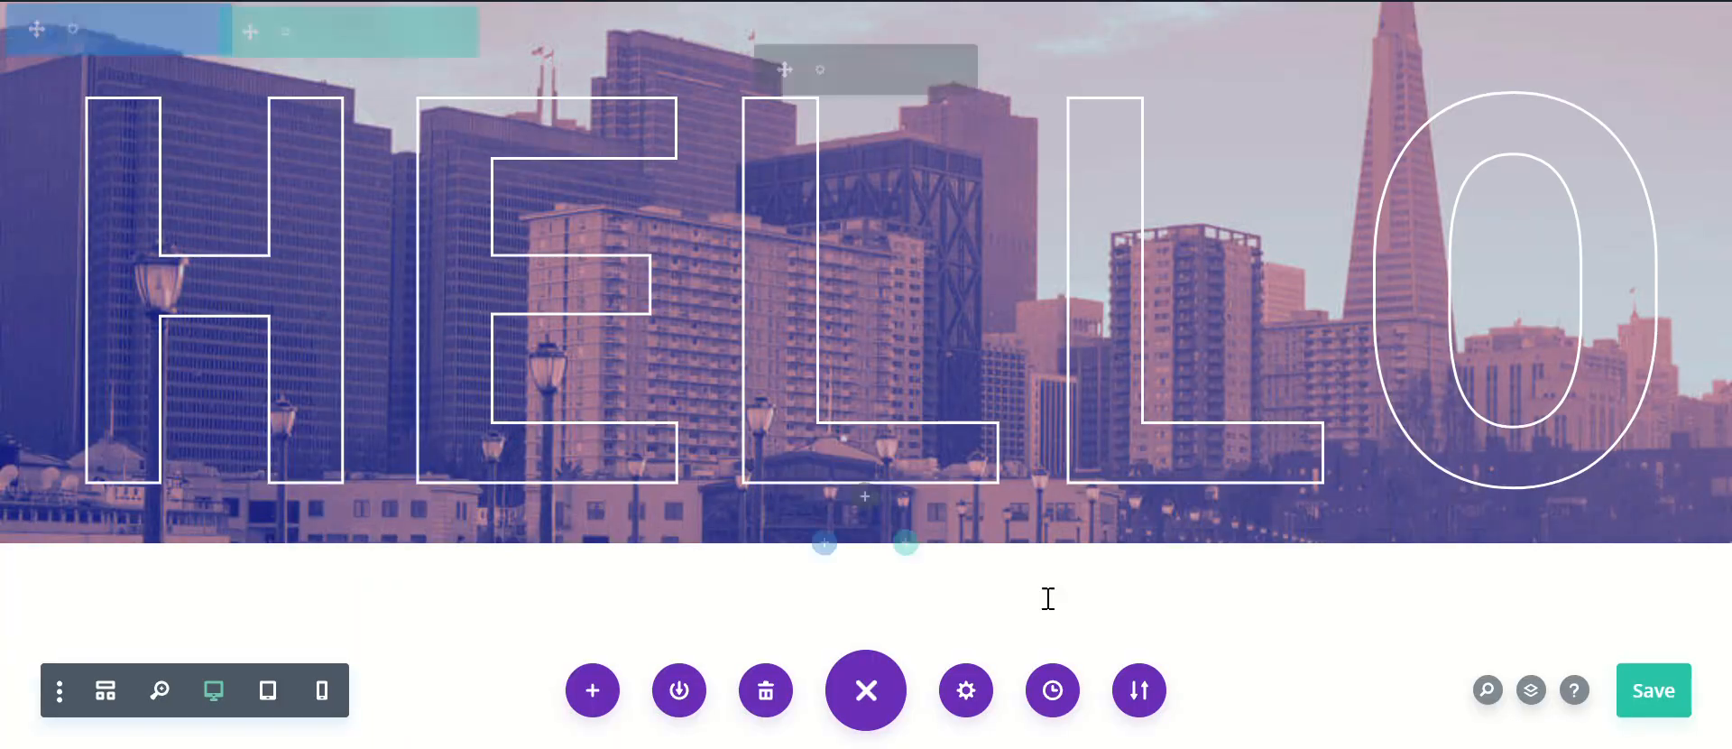
Step: Increase the .custom-text-mask font-size in the page's custom CSS to 430px, trying 420px first
left_click(964, 696)
left_click(938, 219)
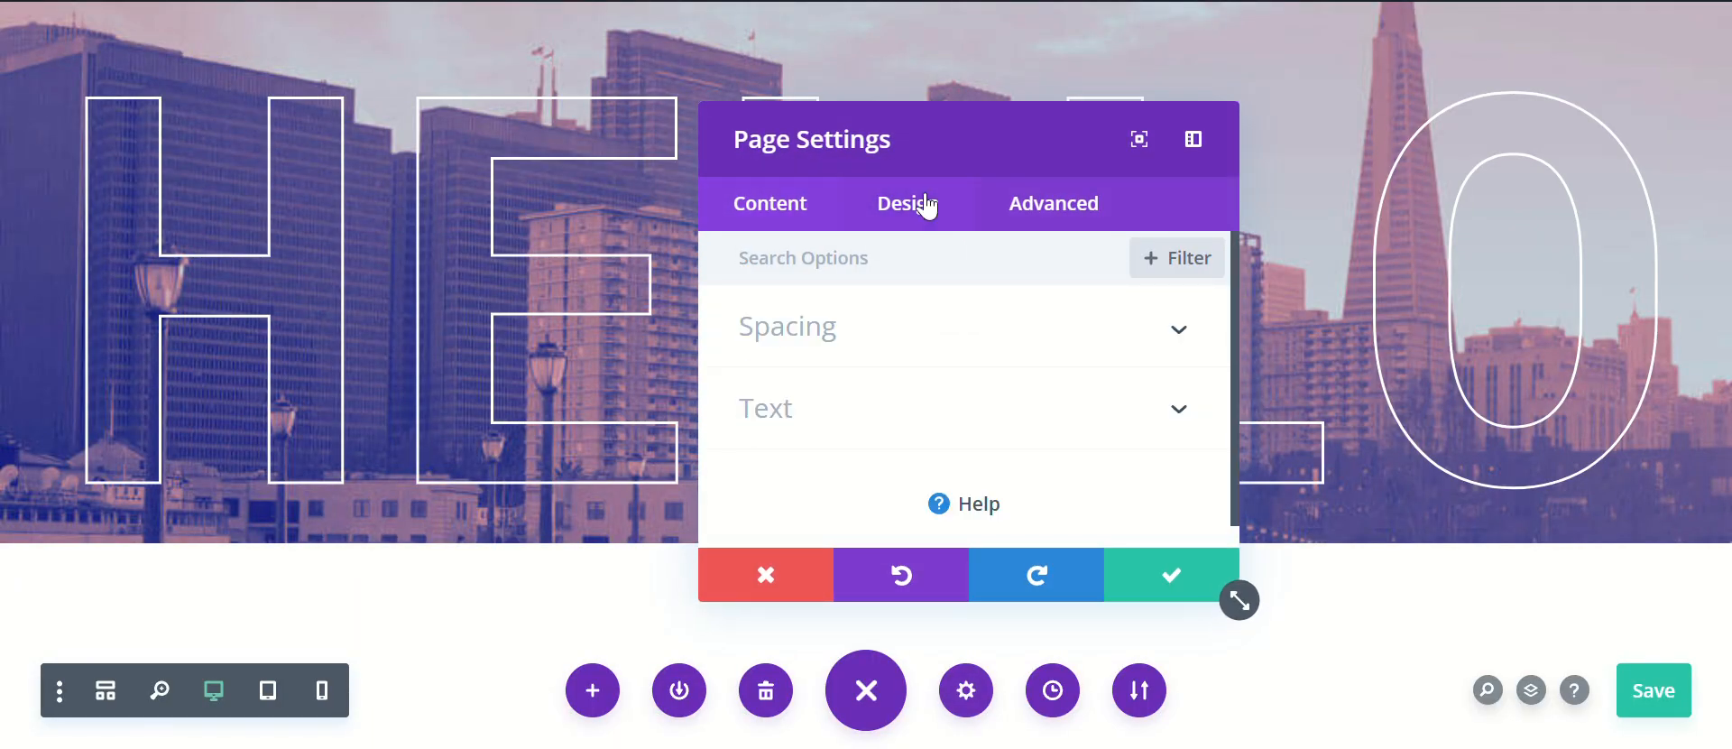
left_click(1073, 228)
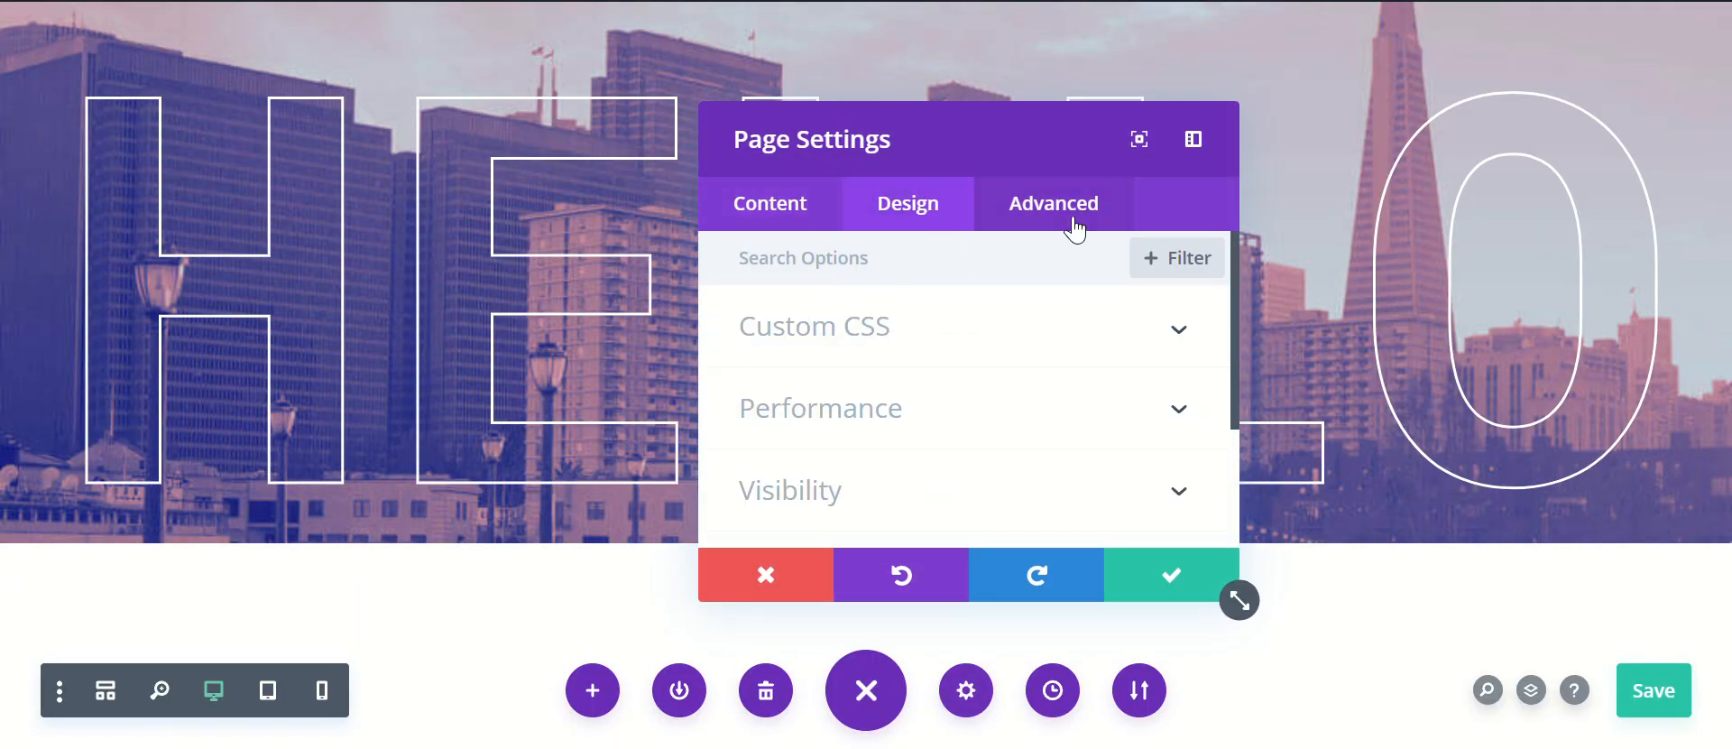
left_click(863, 336)
scroll(1016, 408, "down", 5)
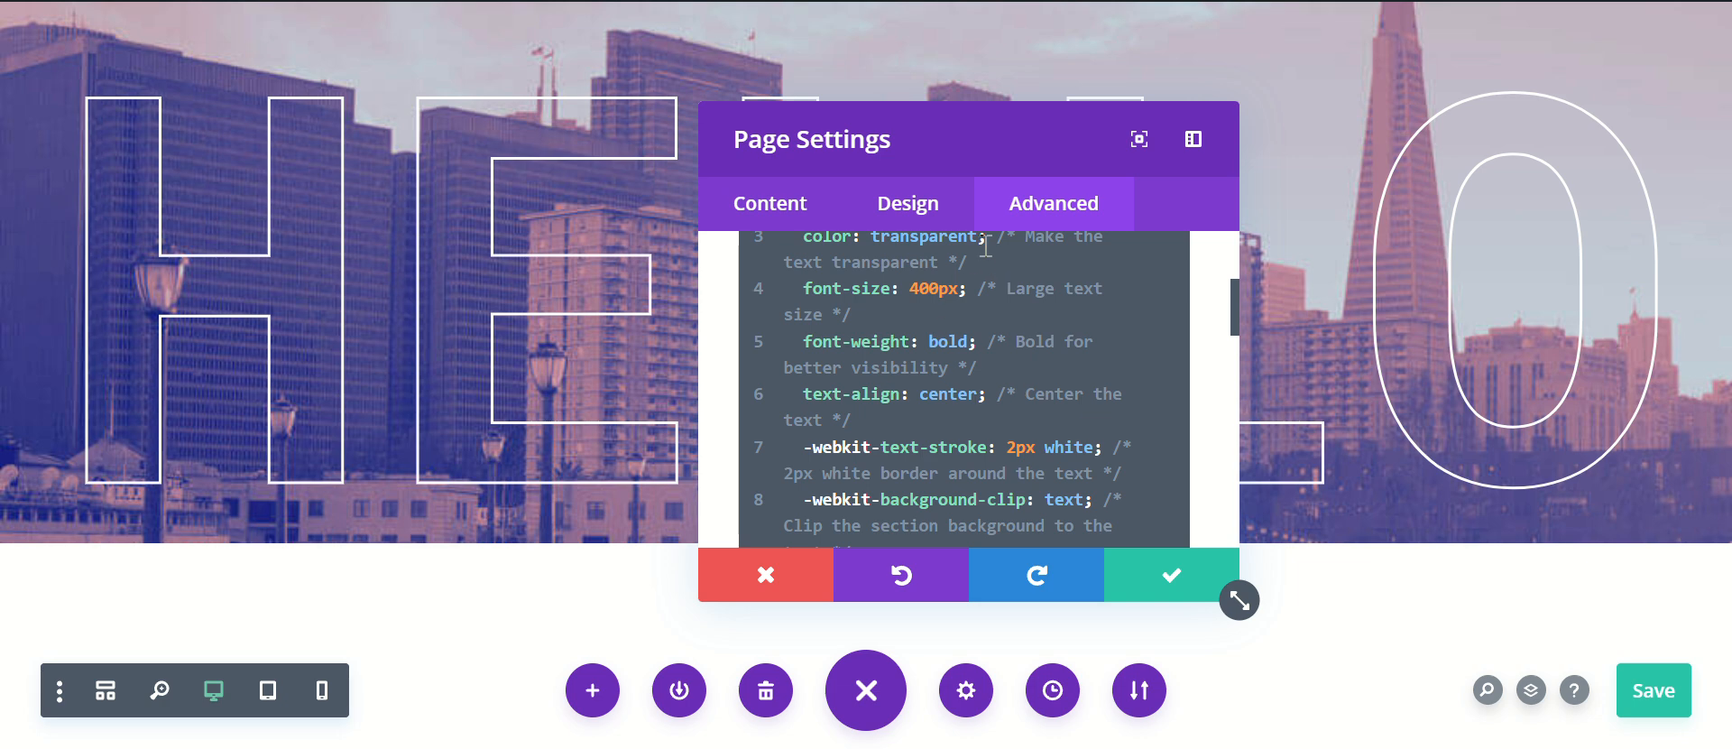
scroll(983, 272, "up", 2)
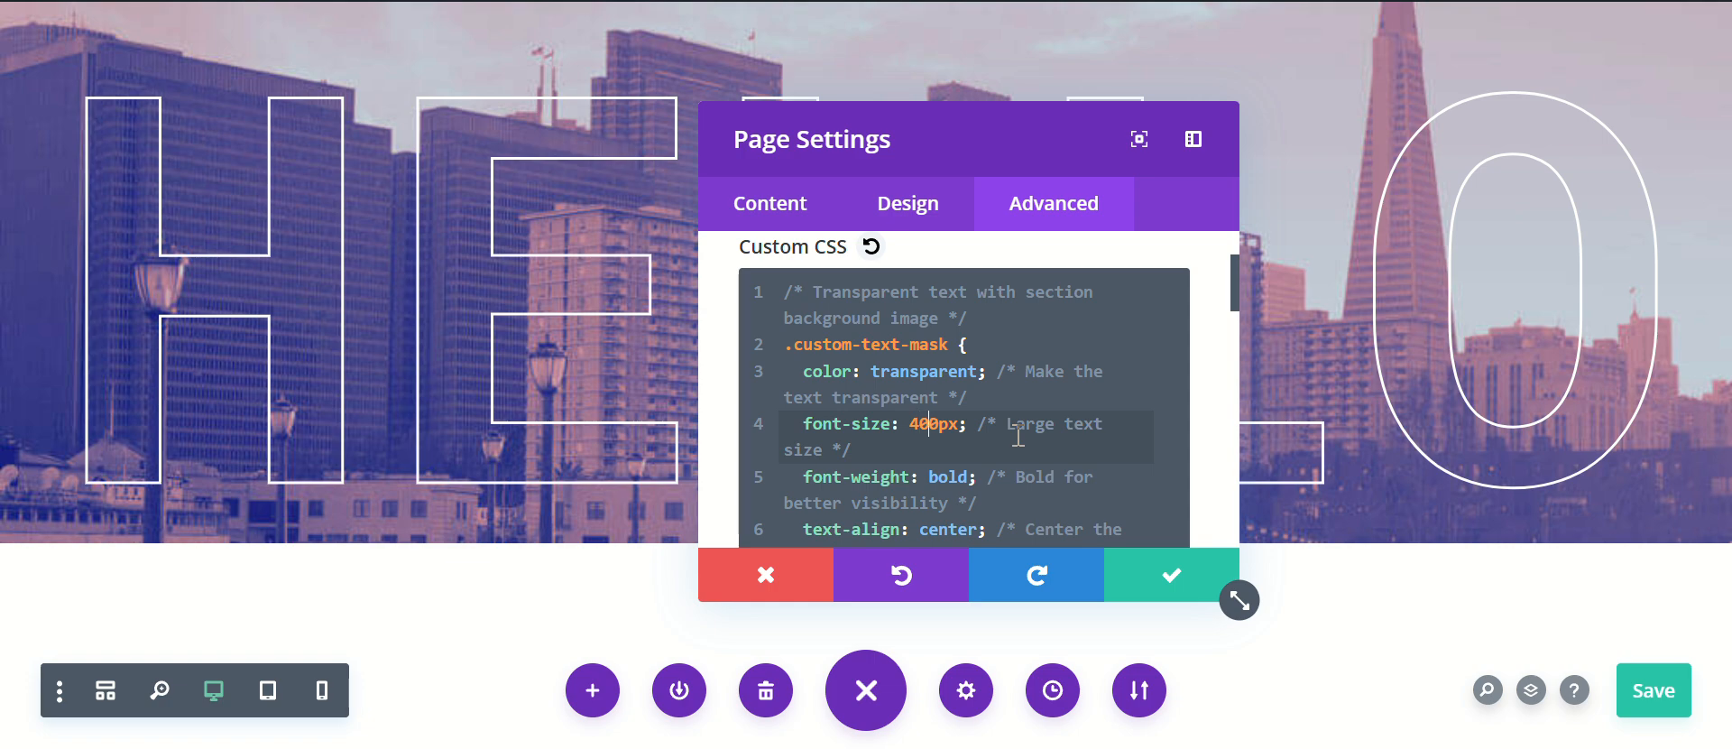
key("BackSpace")
type("\"")
key("BackSpace")
type("2")
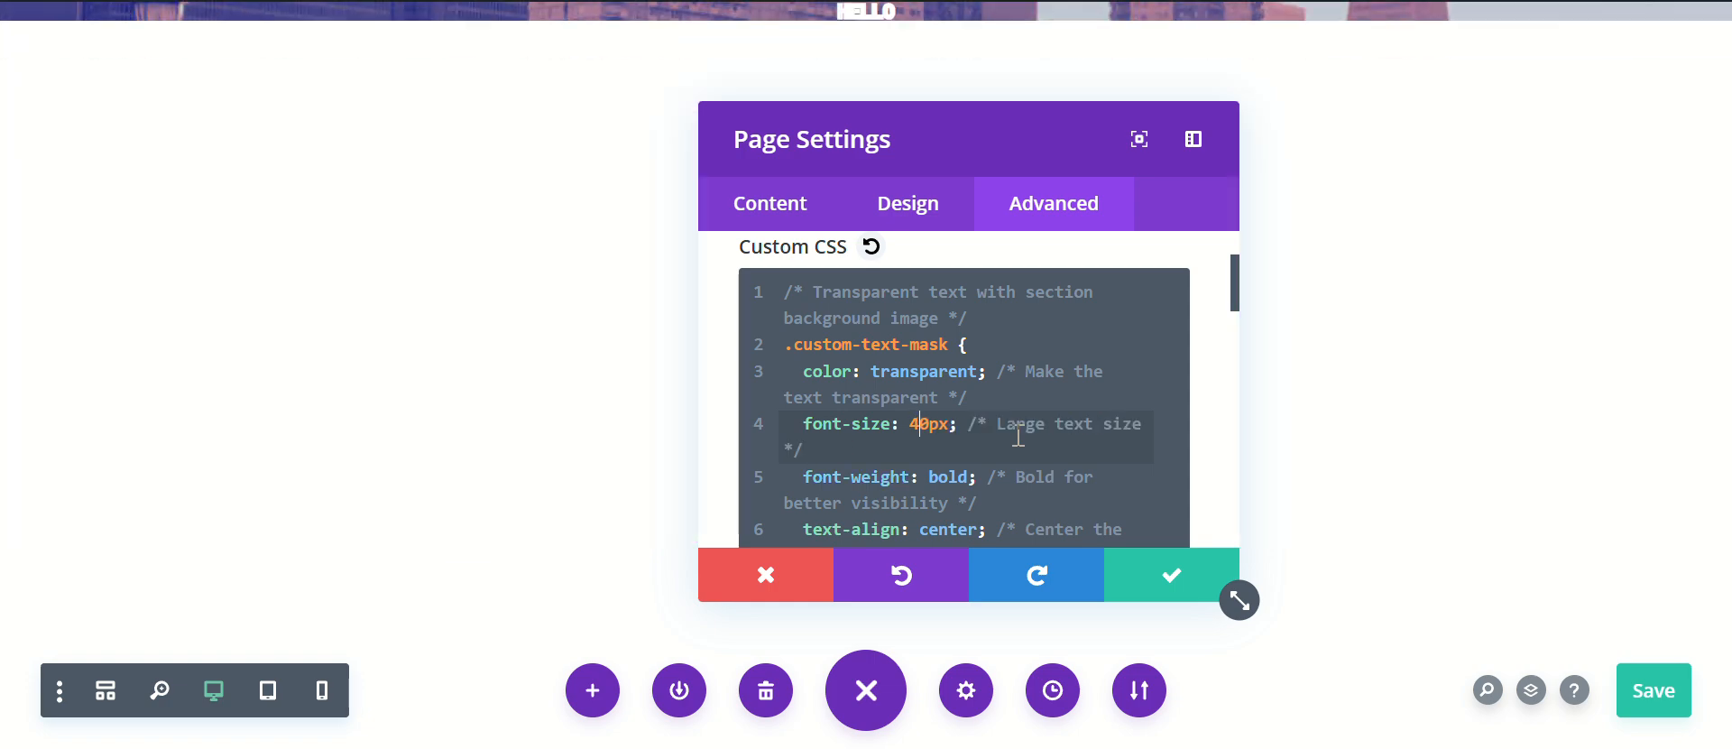
key("Caps_Lock")
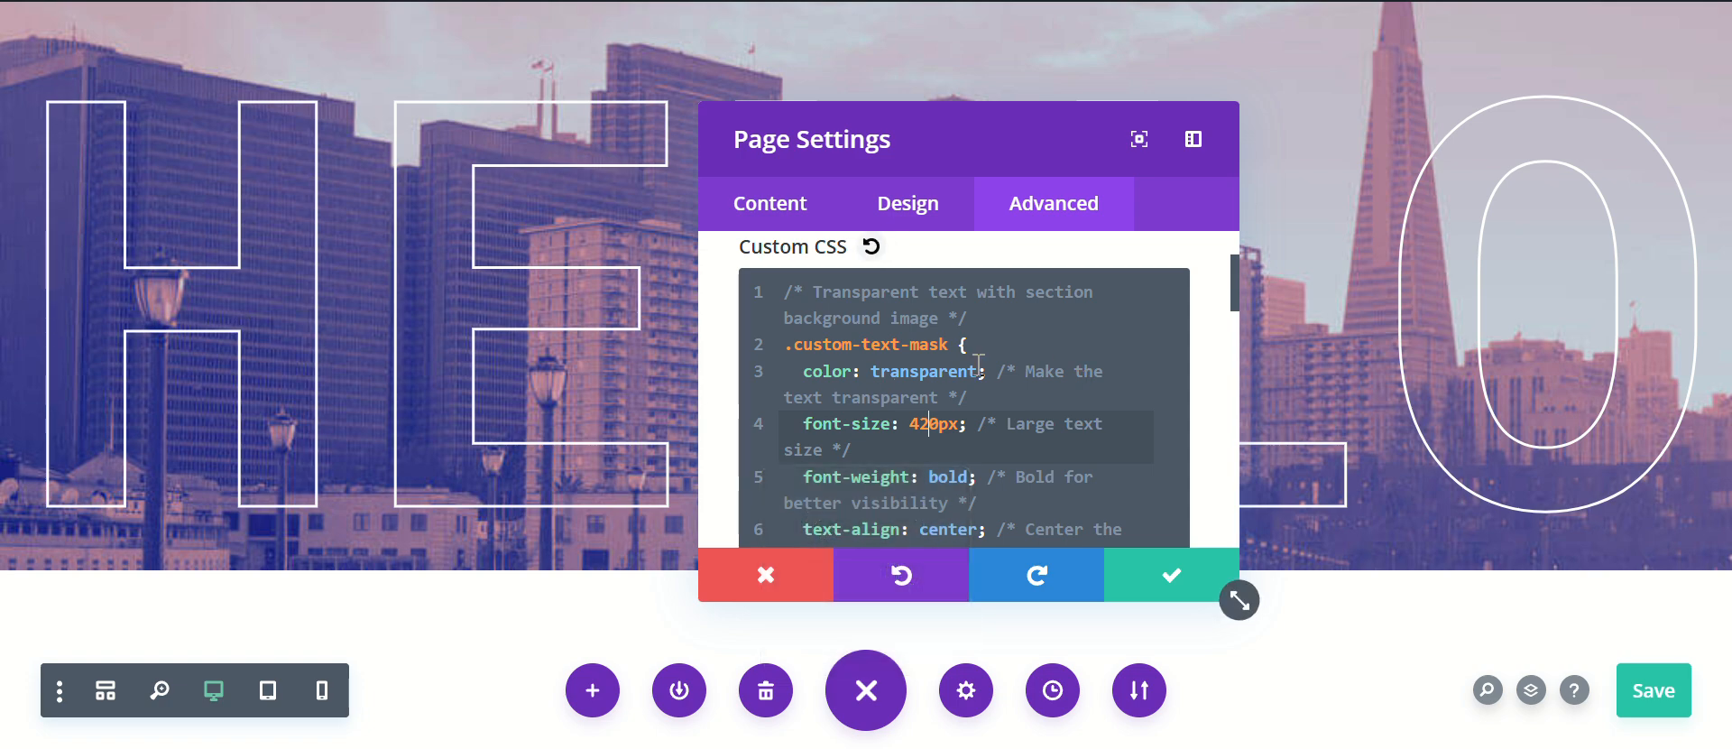
key("BackSpace")
type("3")
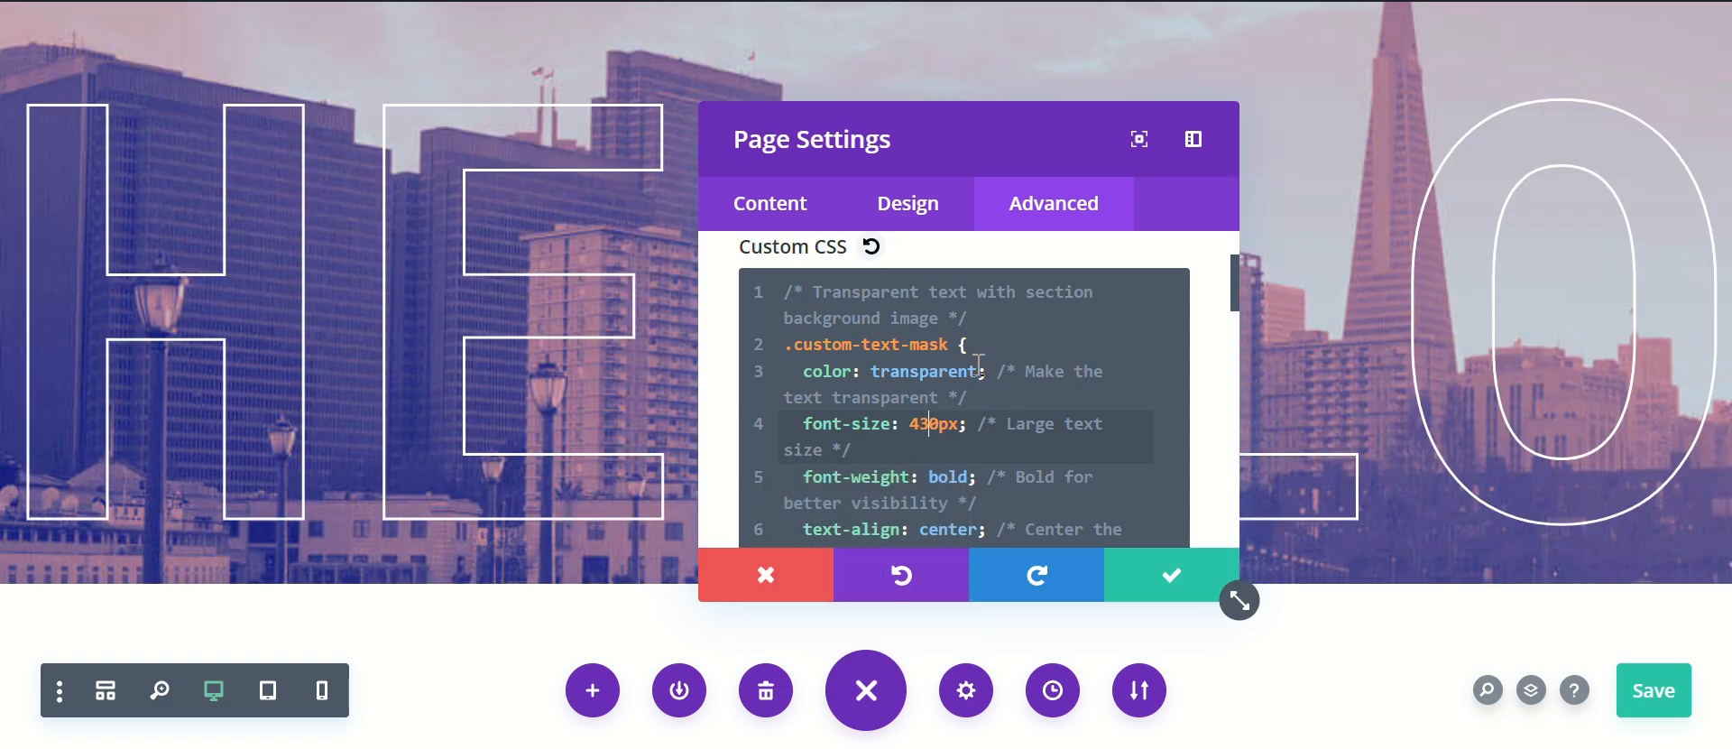
Step: Try -webkit-text-stroke widths of 1px and 3px in the custom CSS and return the value to 2px
scroll(1058, 365, "down", 3)
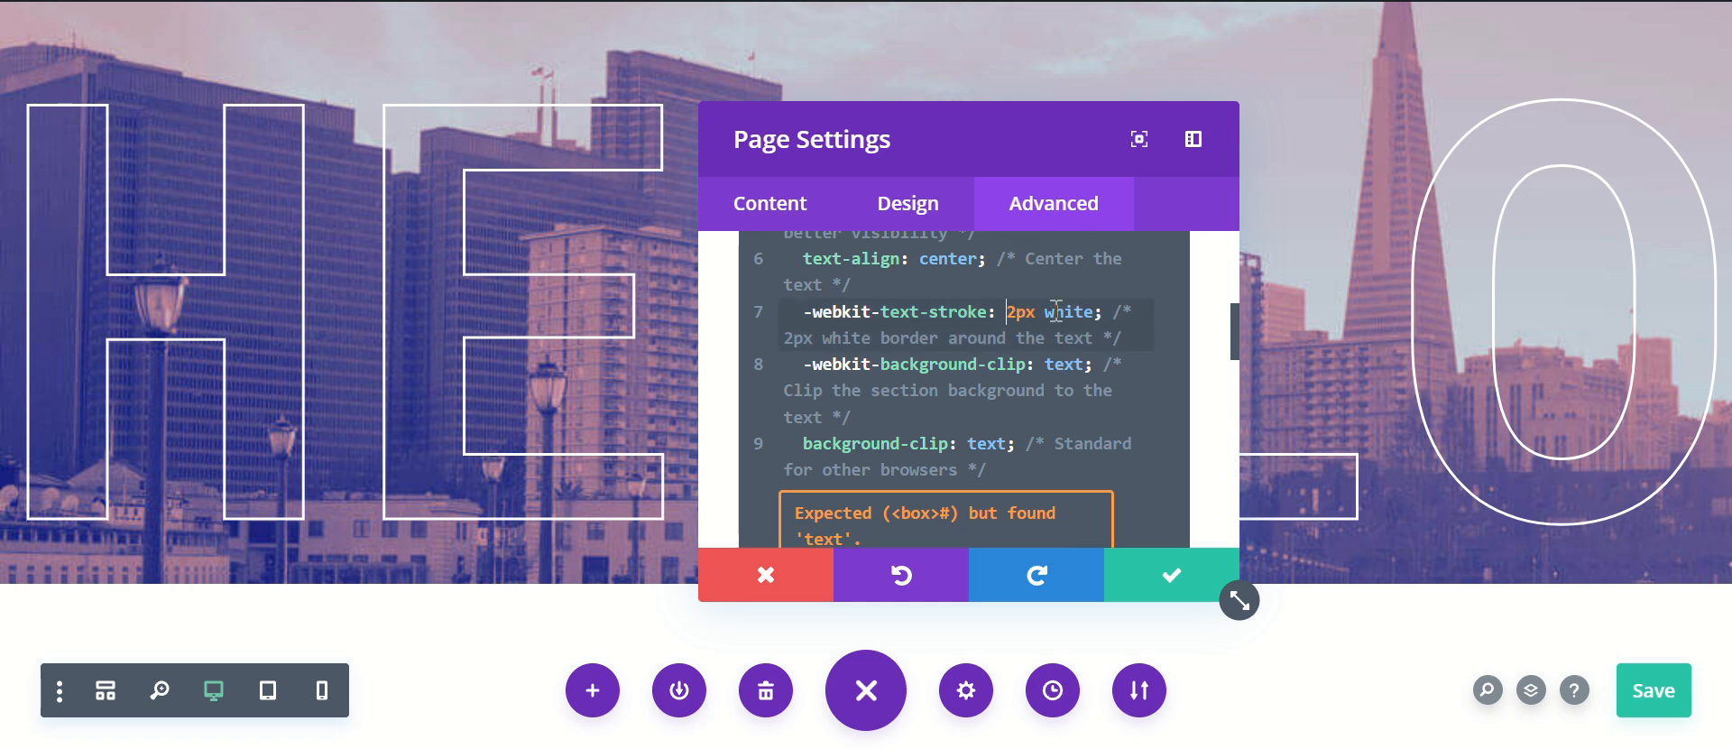
key("BackSpace")
type("1")
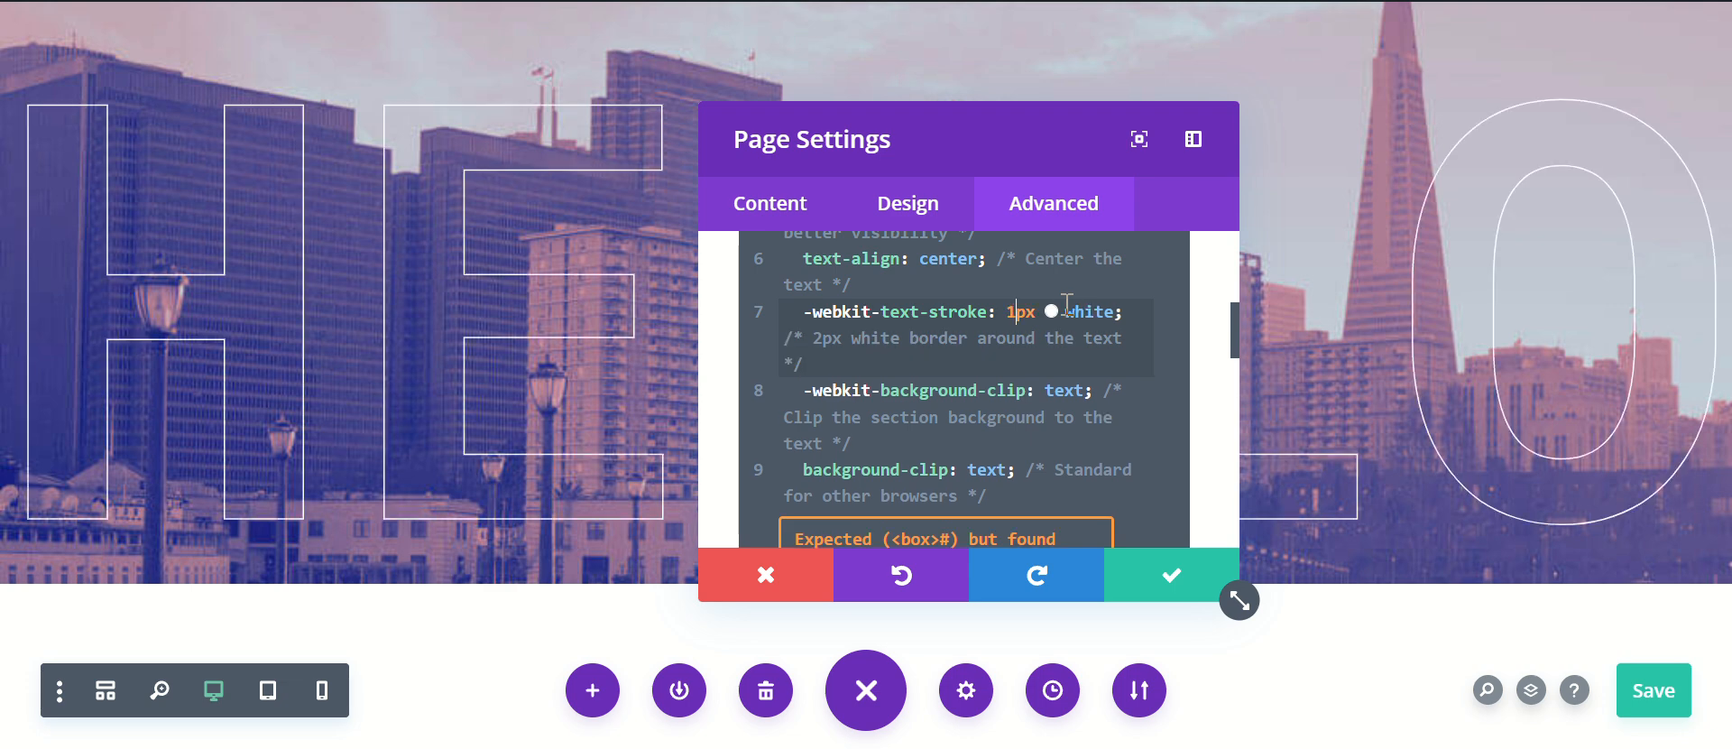
key("BackSpace")
type("3")
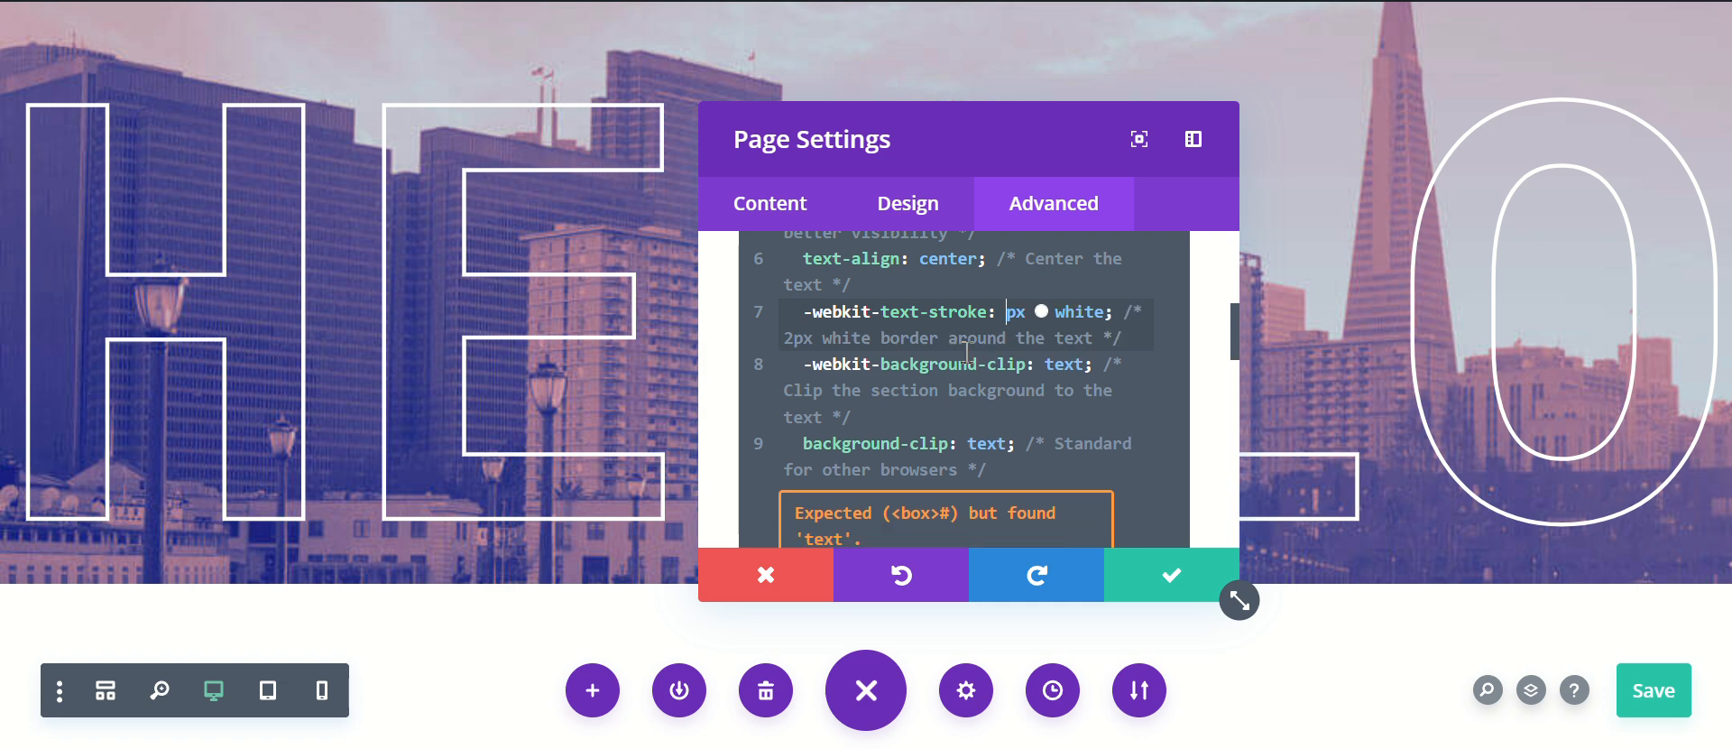
key("BackSpace")
type("2")
Step: Review the remaining .custom-text-mask properties, apply the page settings and save the page
scroll(967, 352, "down", 6)
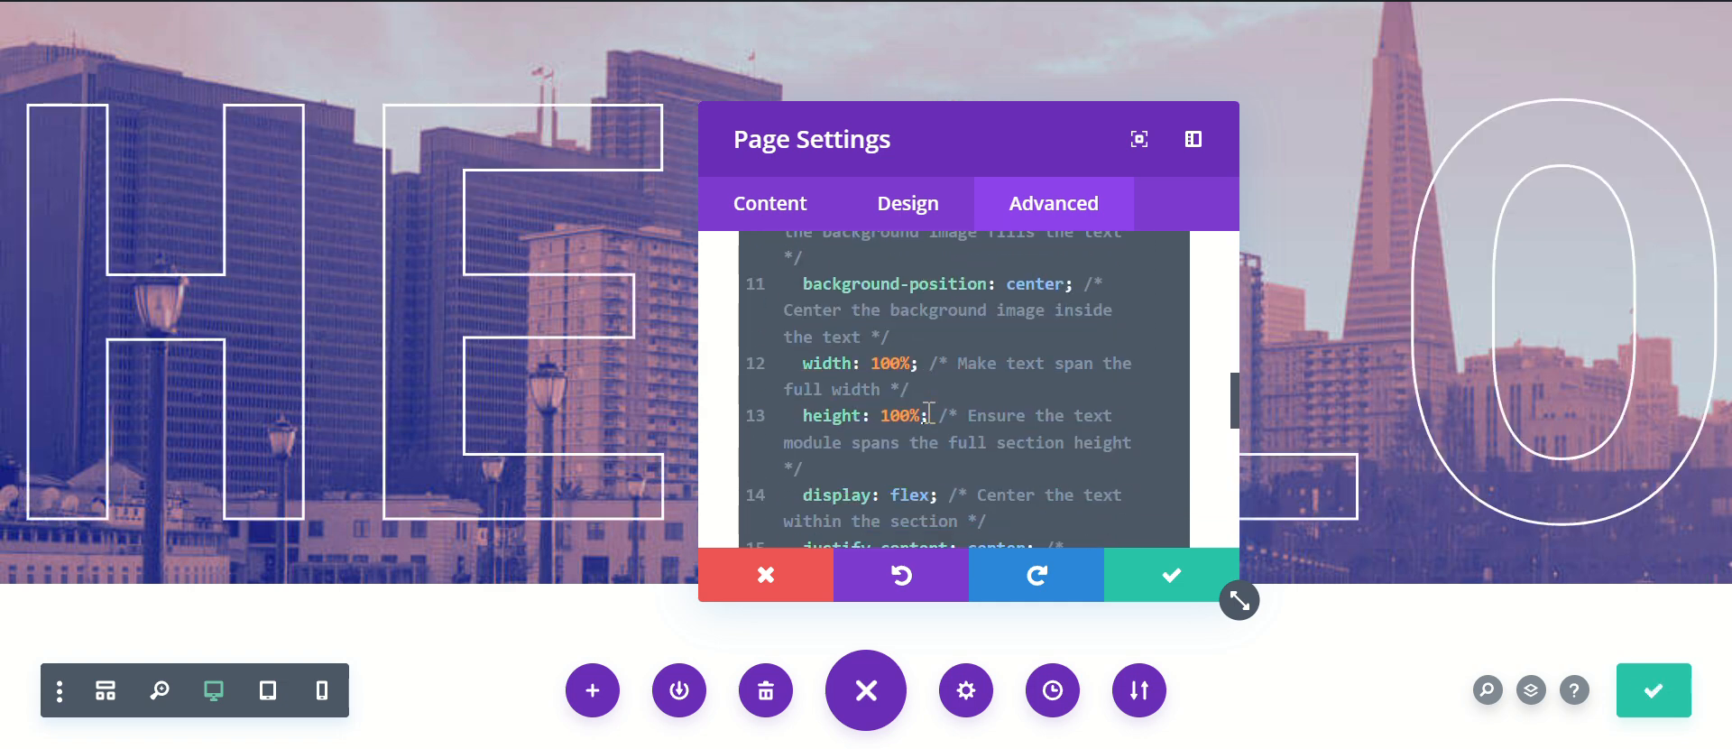
scroll(929, 410, "up", 3)
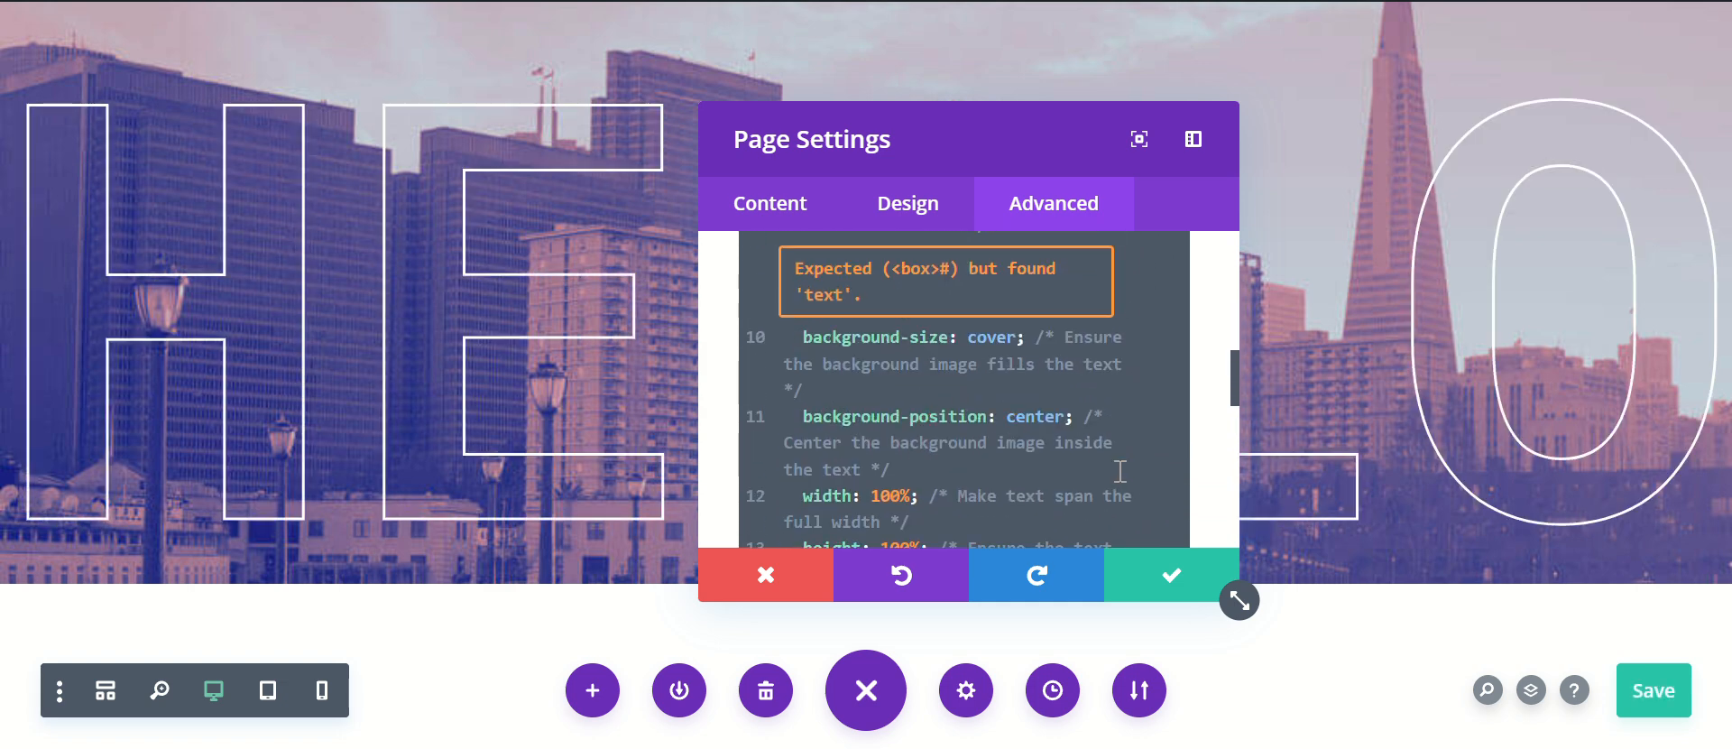
scroll(977, 471, "down", 3)
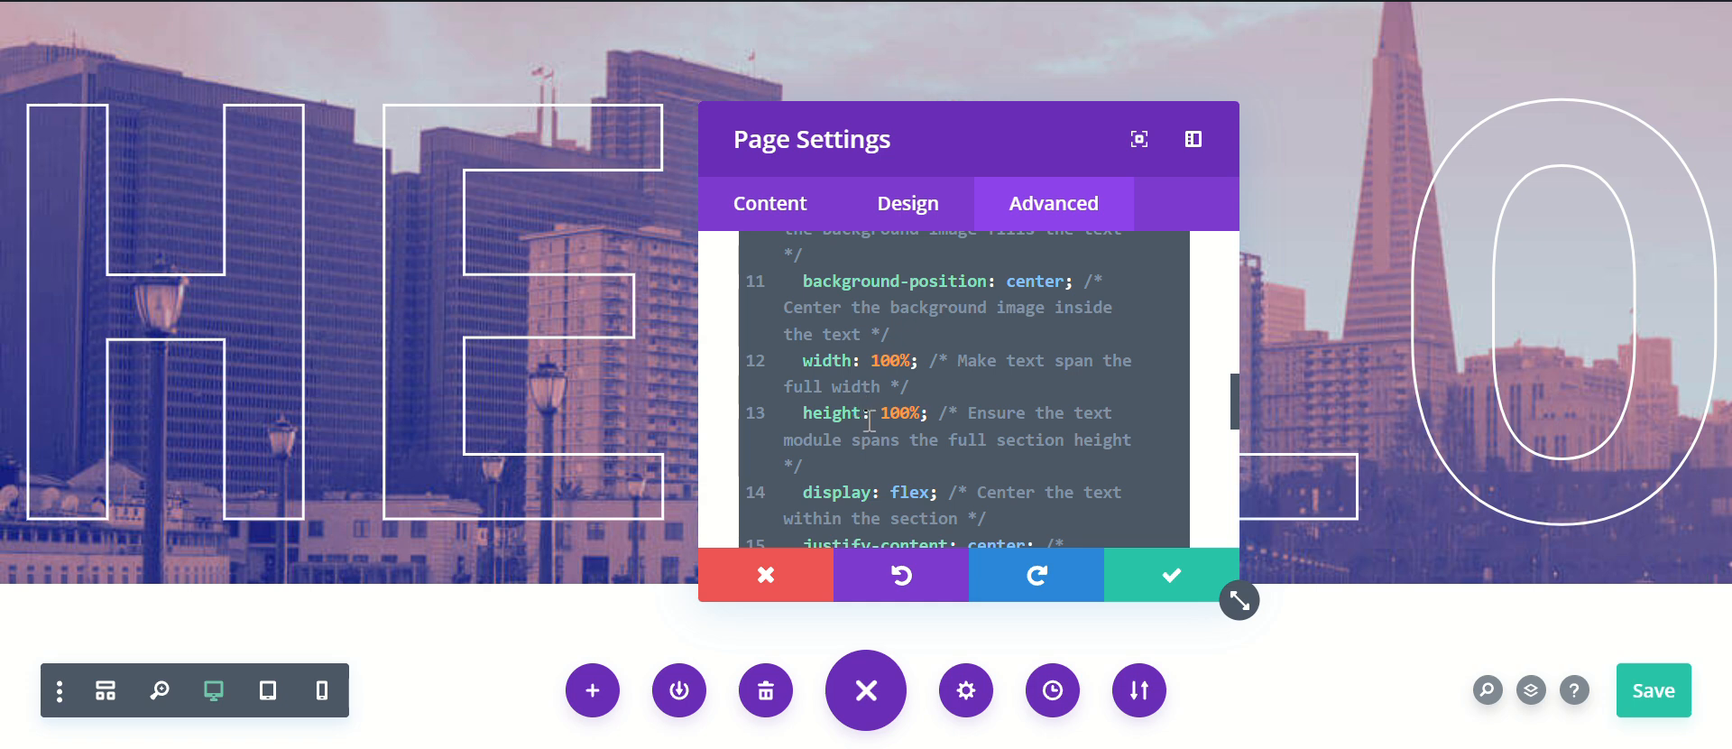
scroll(845, 417, "down", 6)
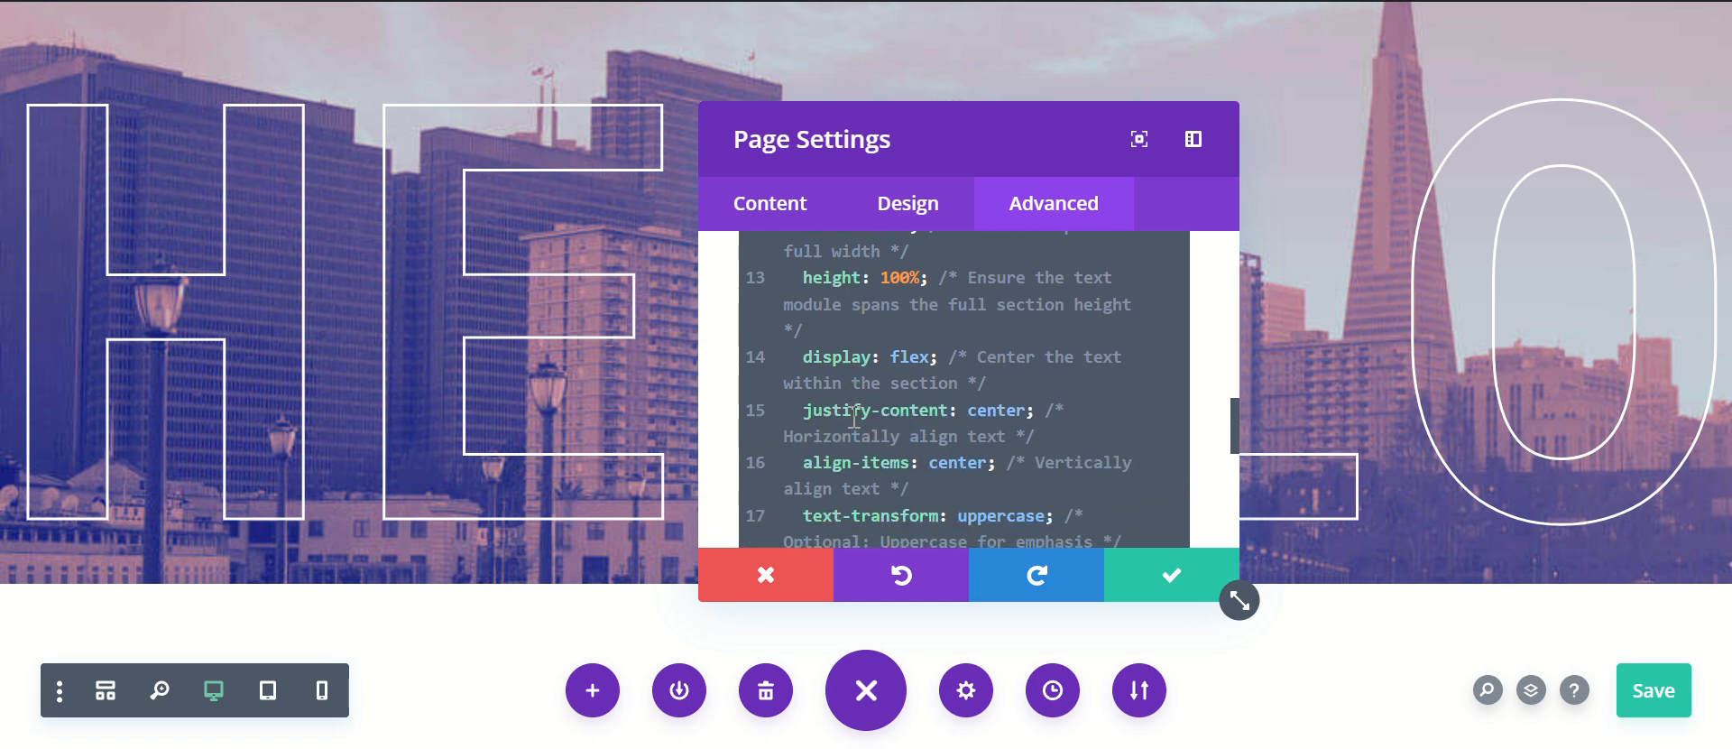
scroll(853, 415, "up", 3)
scroll(875, 414, "down", 3)
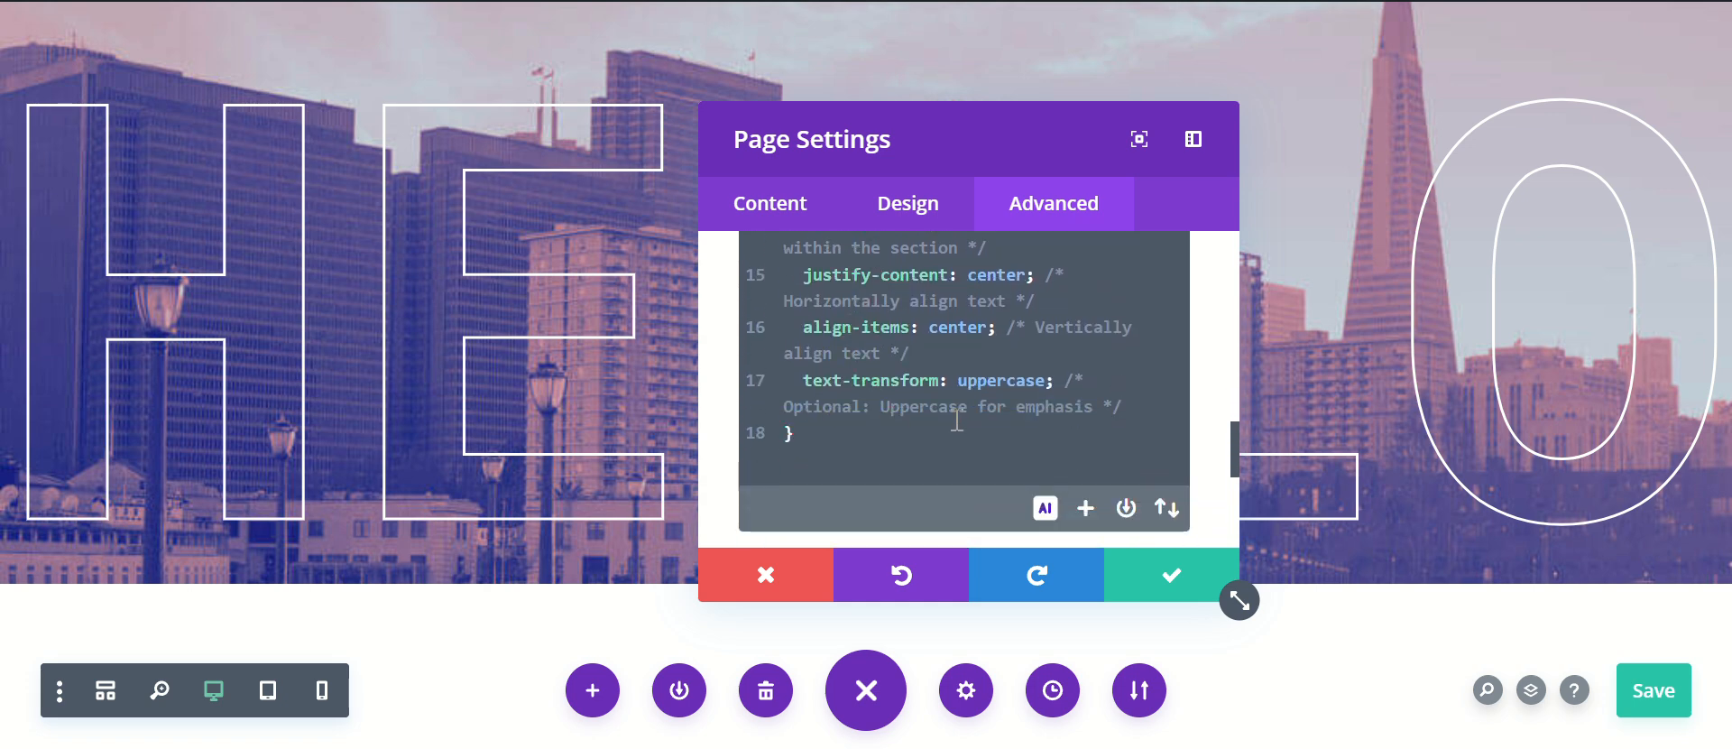
left_click(1157, 575)
left_click(1652, 702)
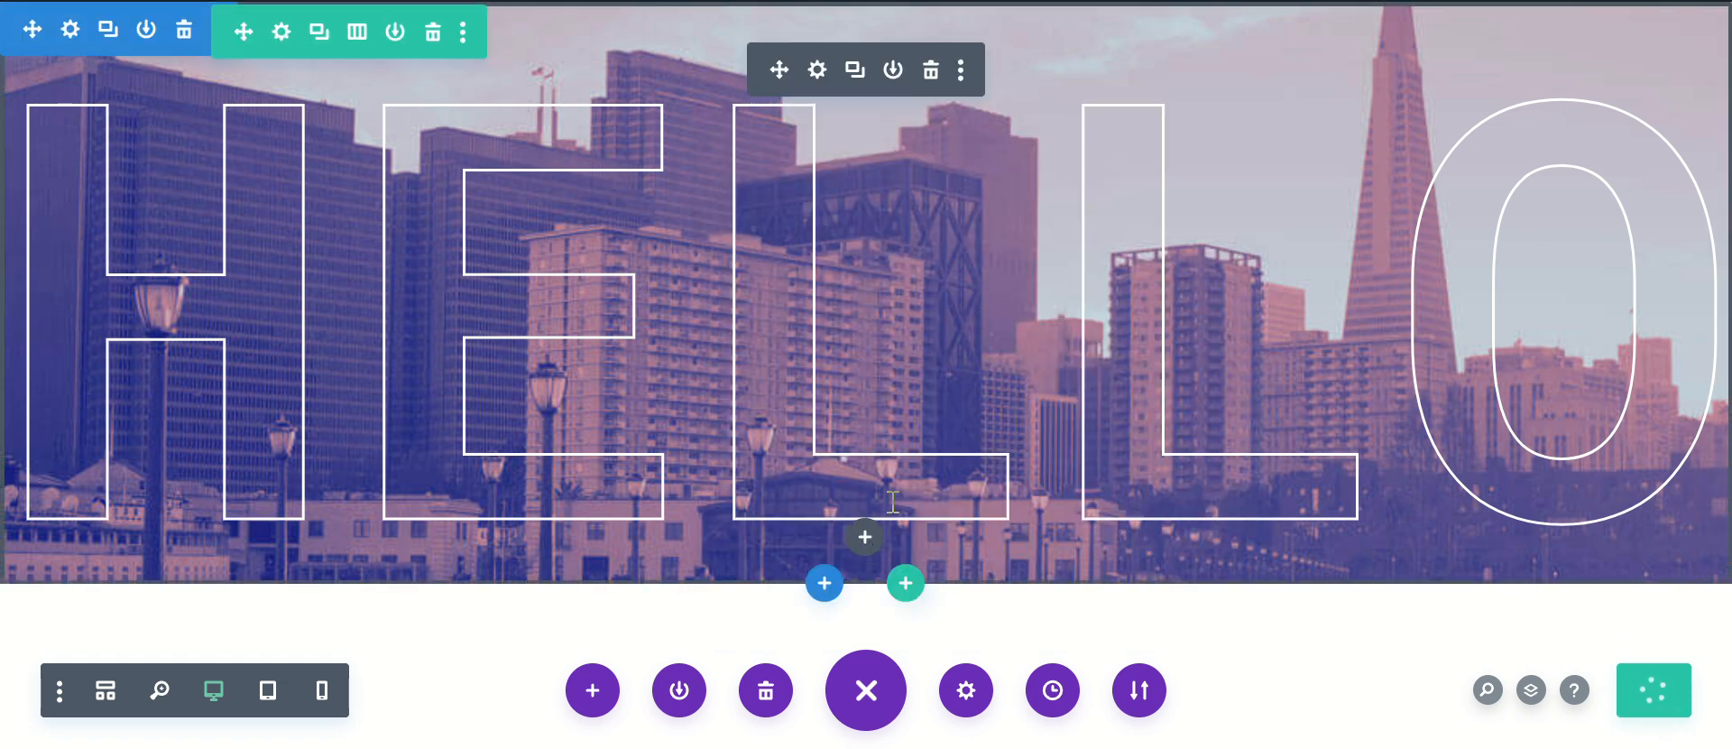
Step: Add a new Text module below the HELLO text in the same section
left_click(866, 540)
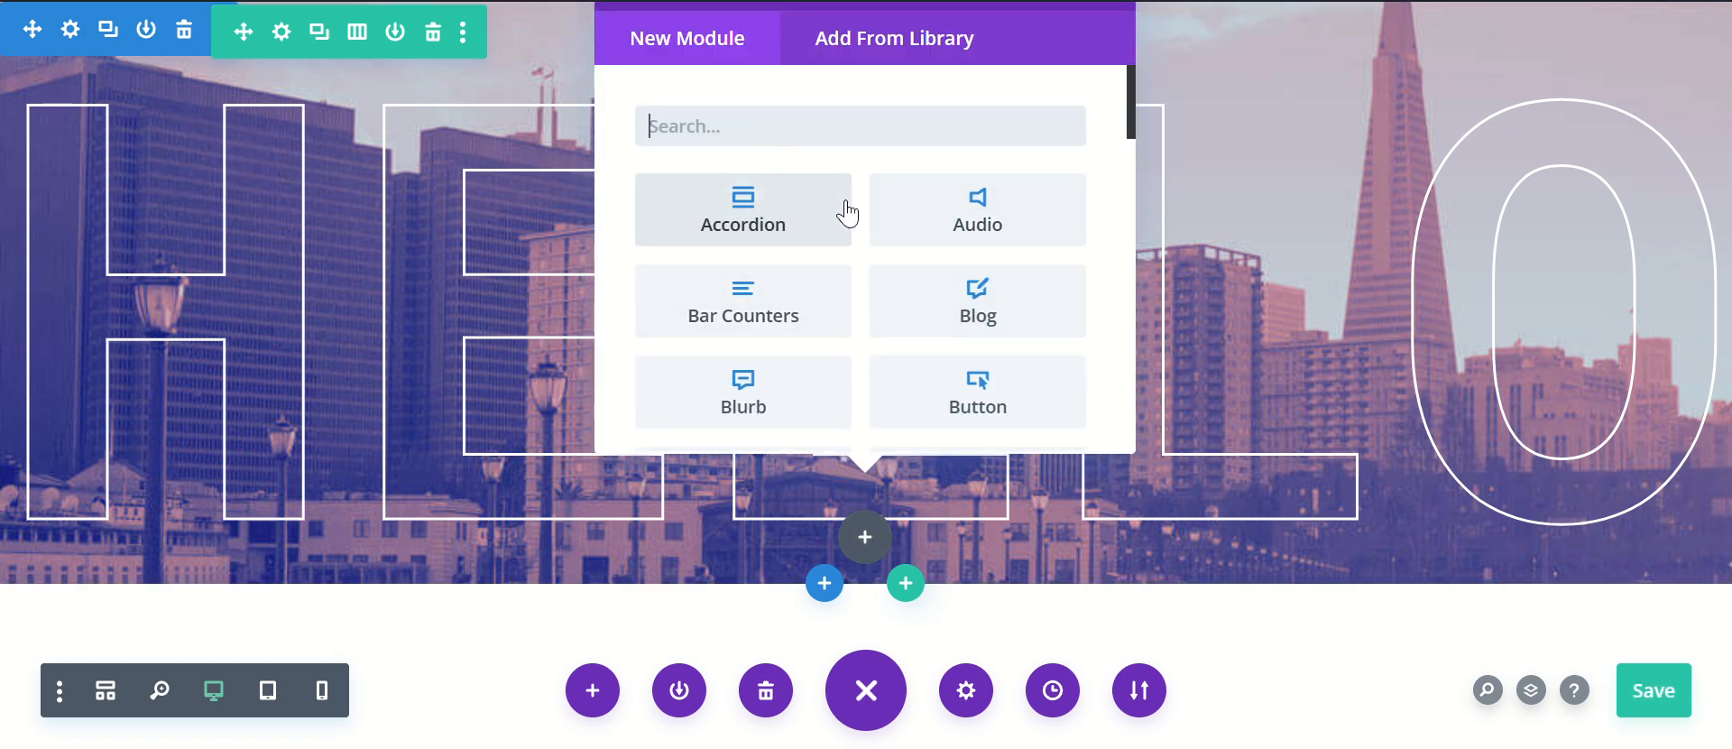
type("text")
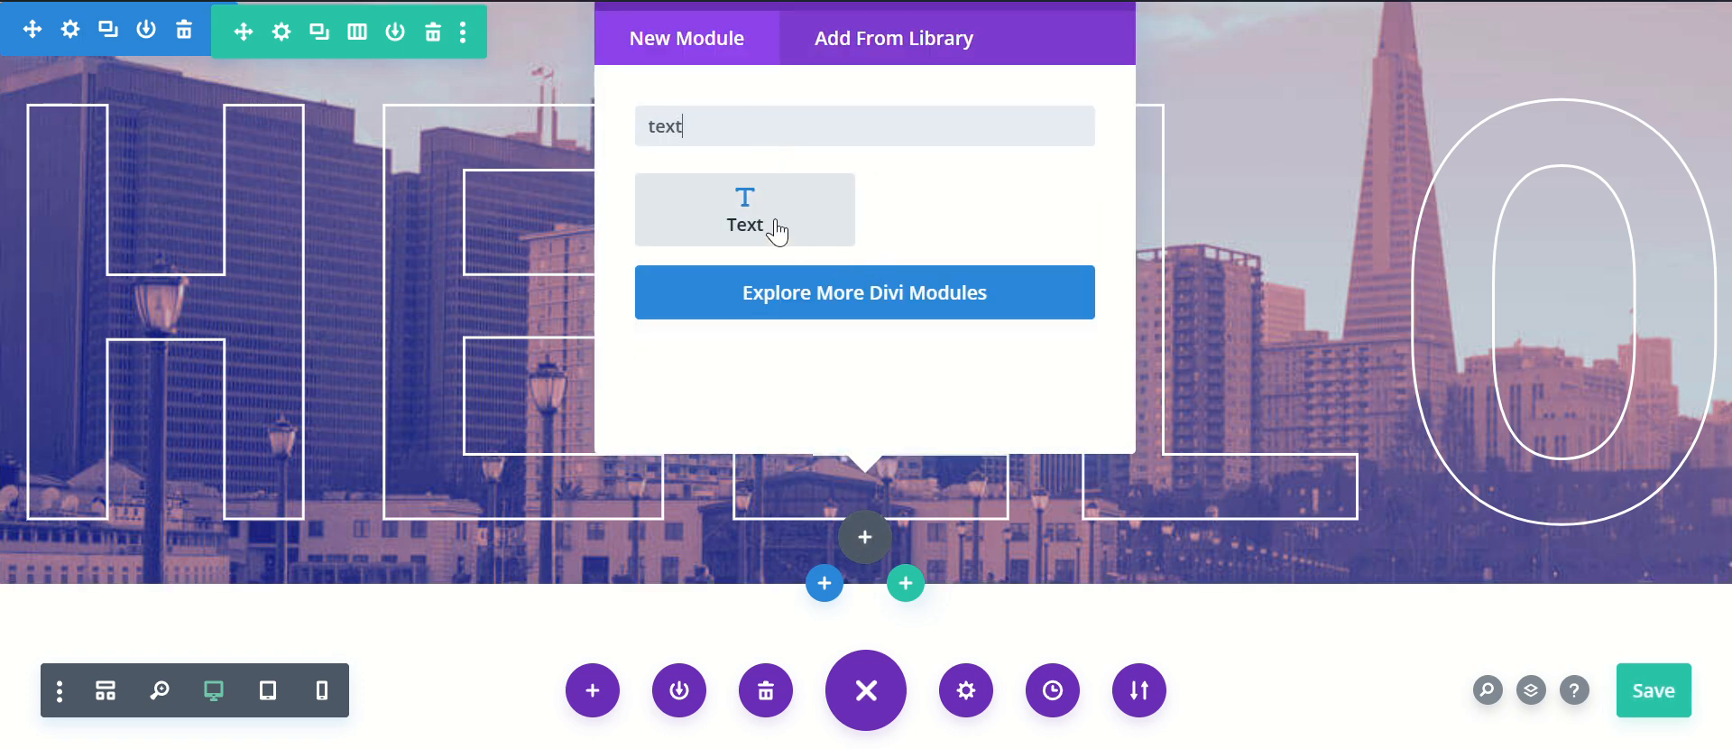
left_click(776, 233)
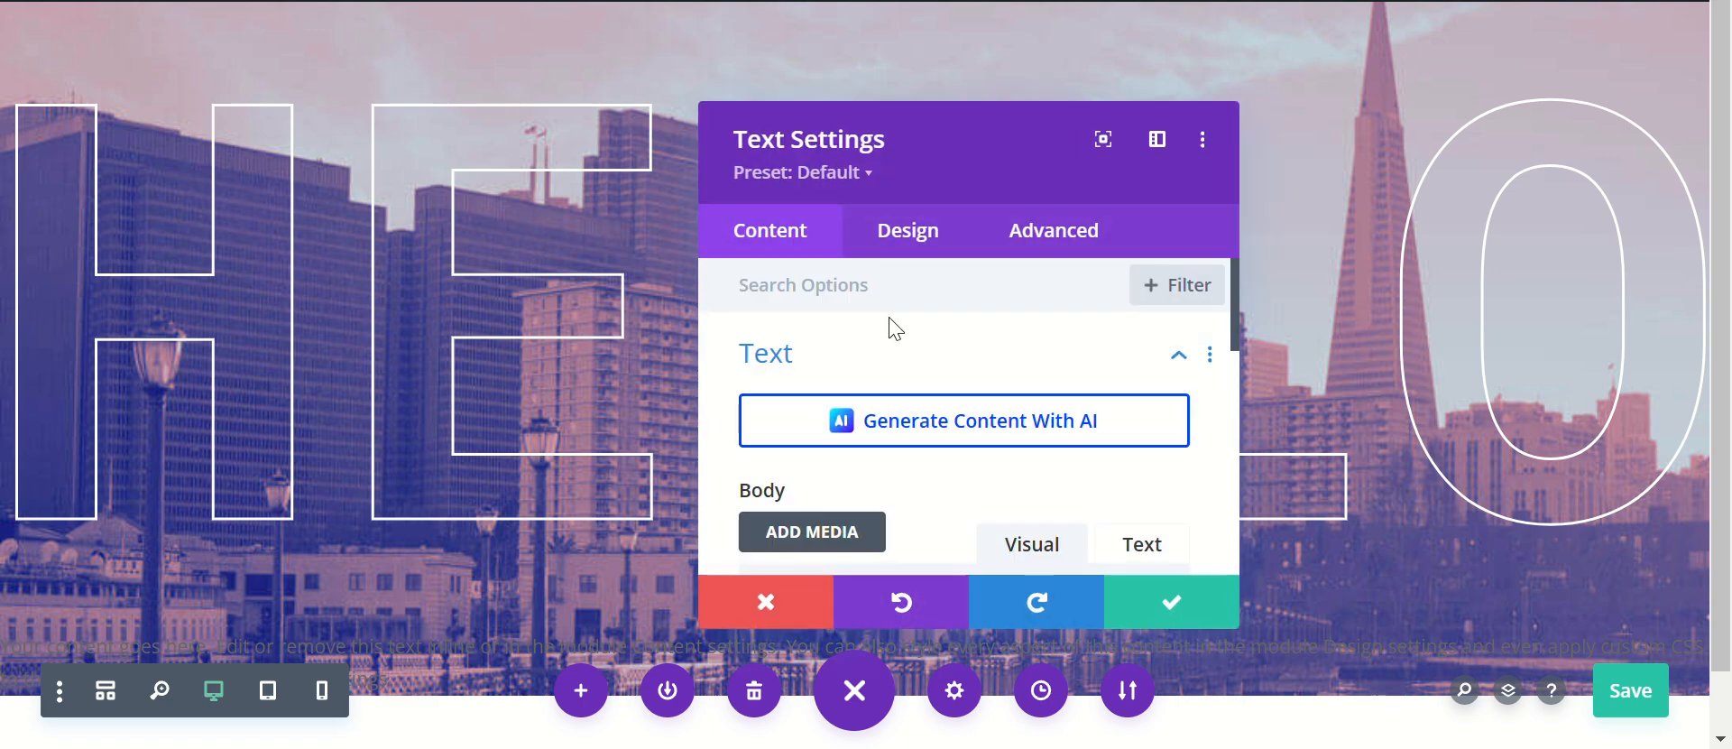
Step: Replace the new text module's placeholder body text with WELCOME TO THE CITY
scroll(938, 442, "down", 3)
triple_click(918, 514)
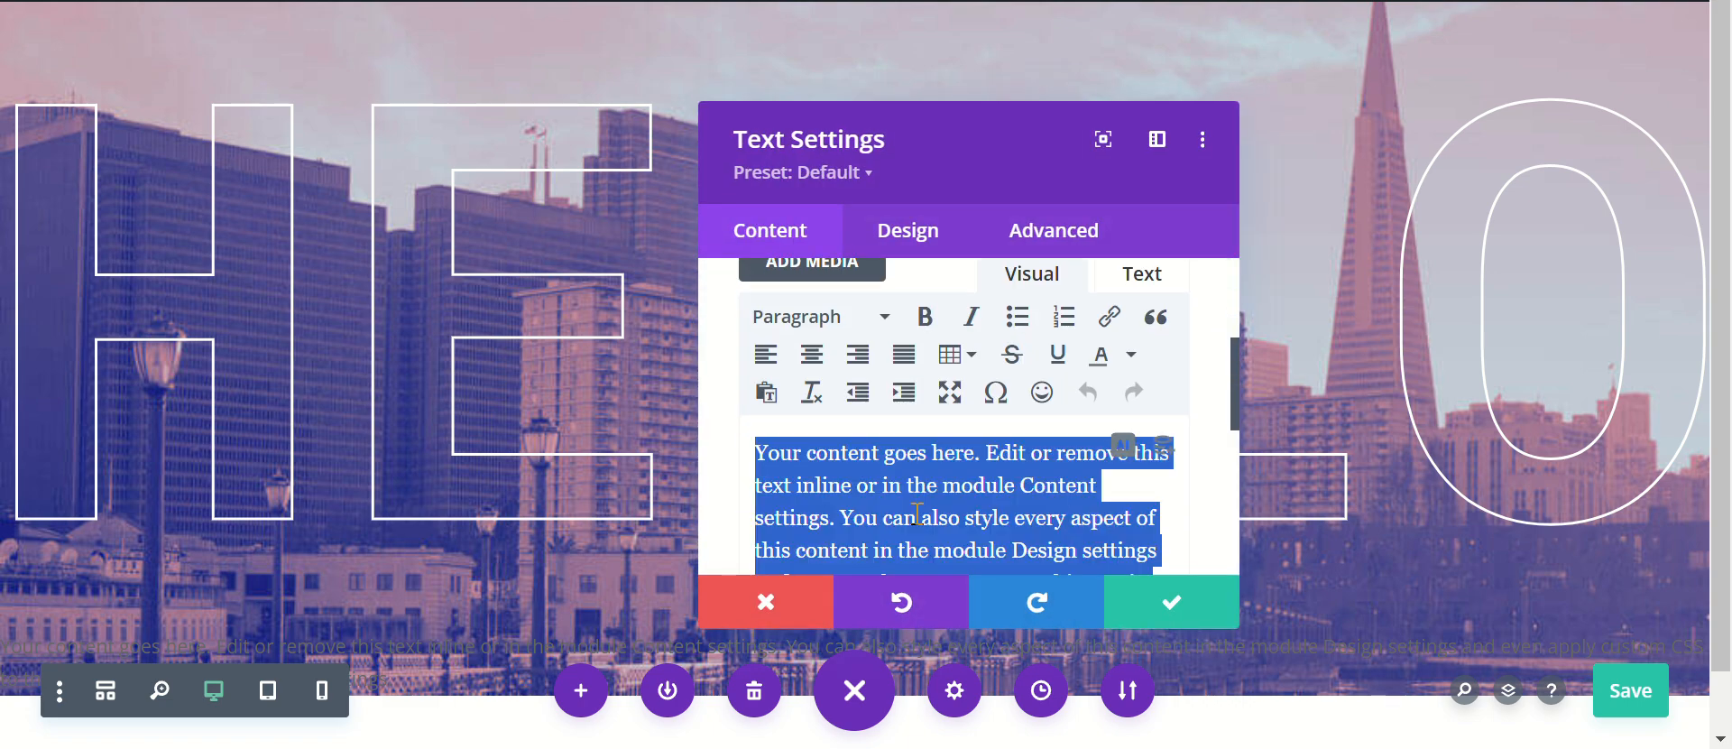
key("Caps_Lock")
type("WELCOME")
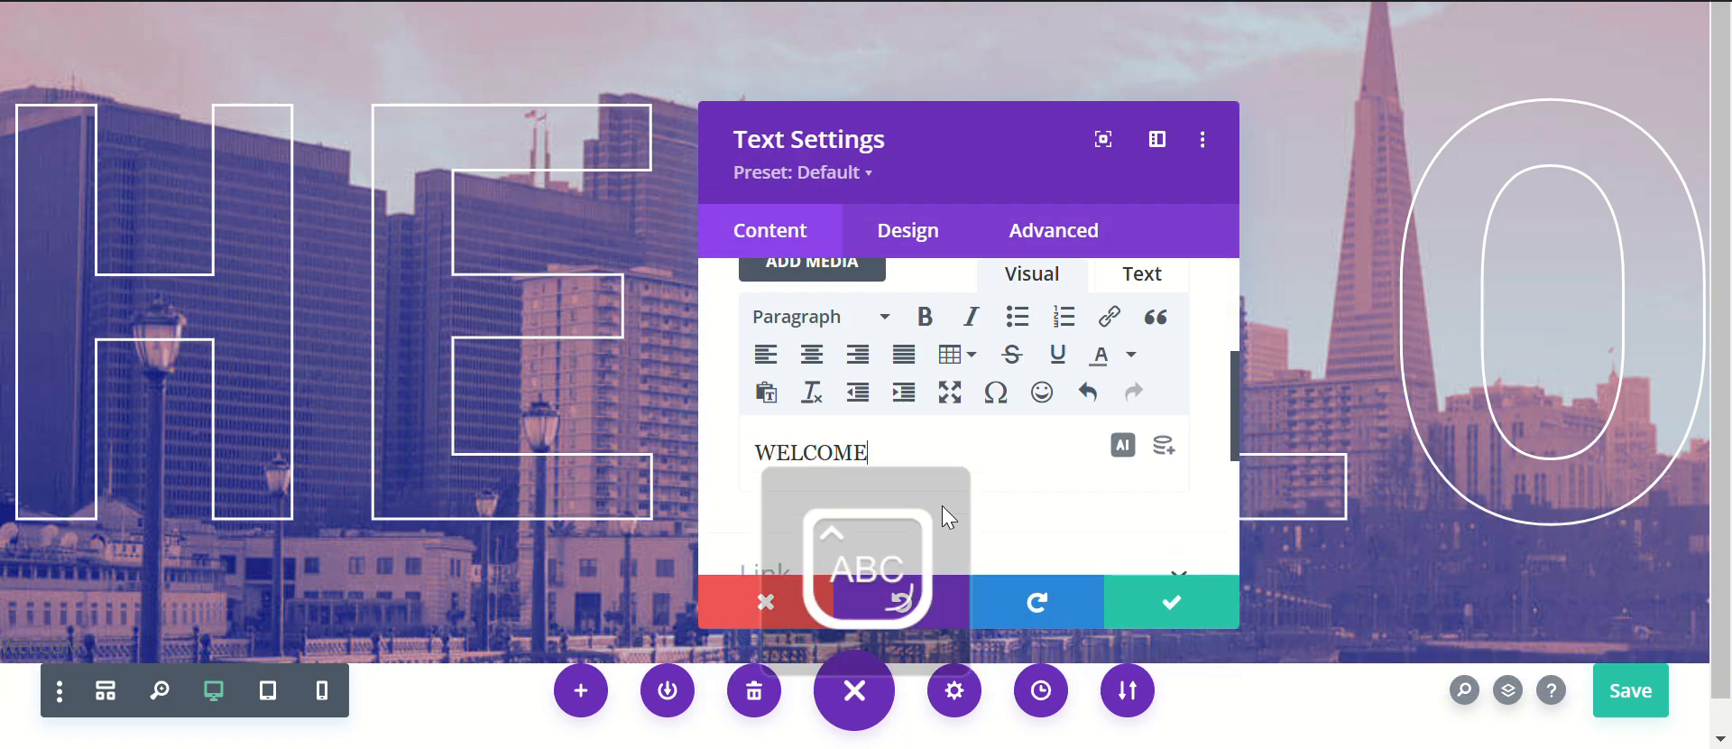
type(" TO THE CIY")
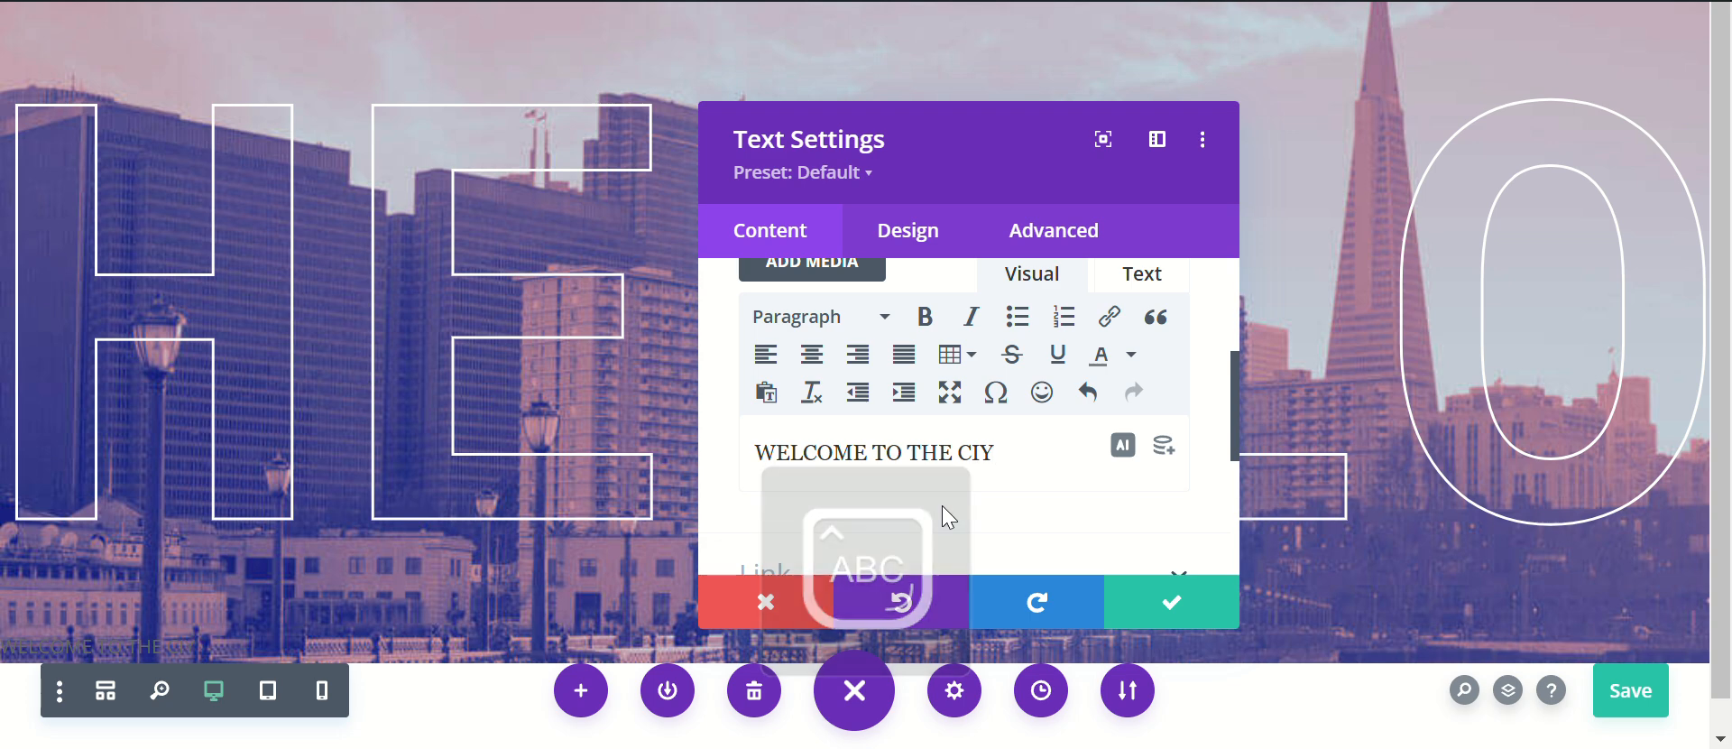
key("BackSpace")
type("T")
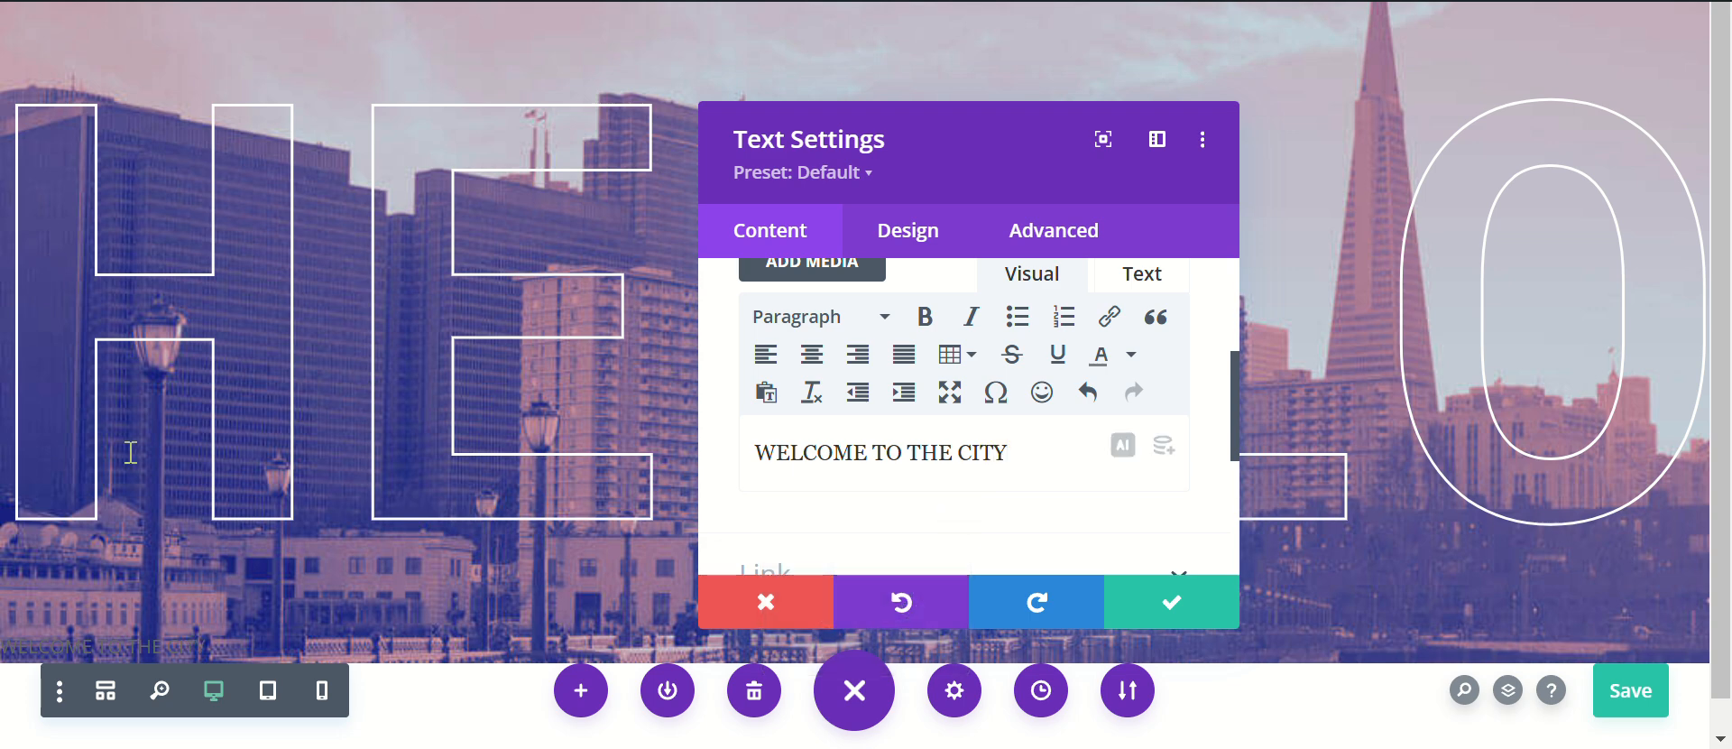
Step: Set the new text module's text font to Roboto Mono
left_click(907, 230)
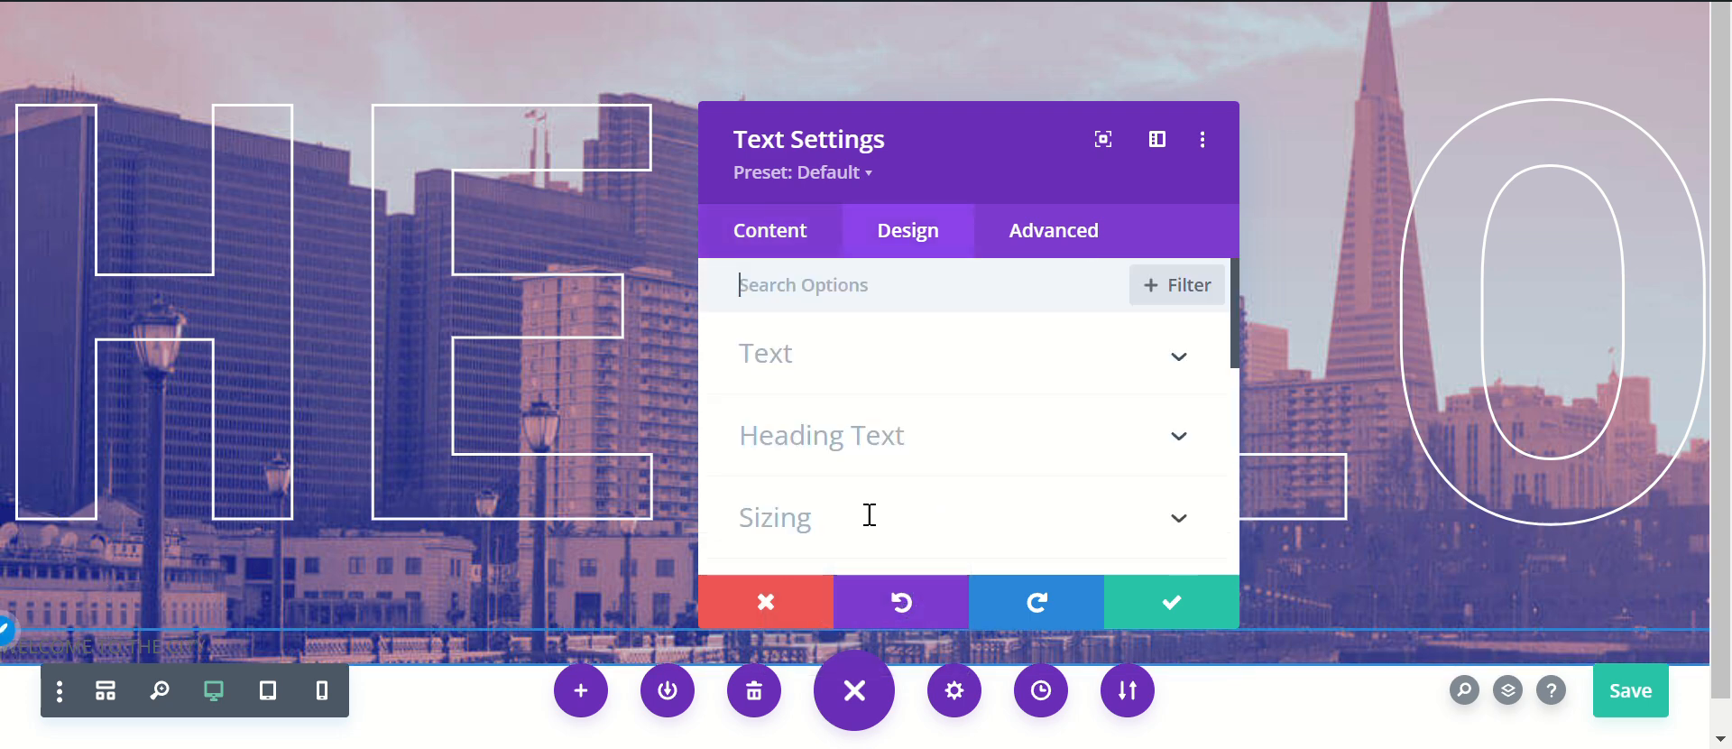
left_click(891, 542)
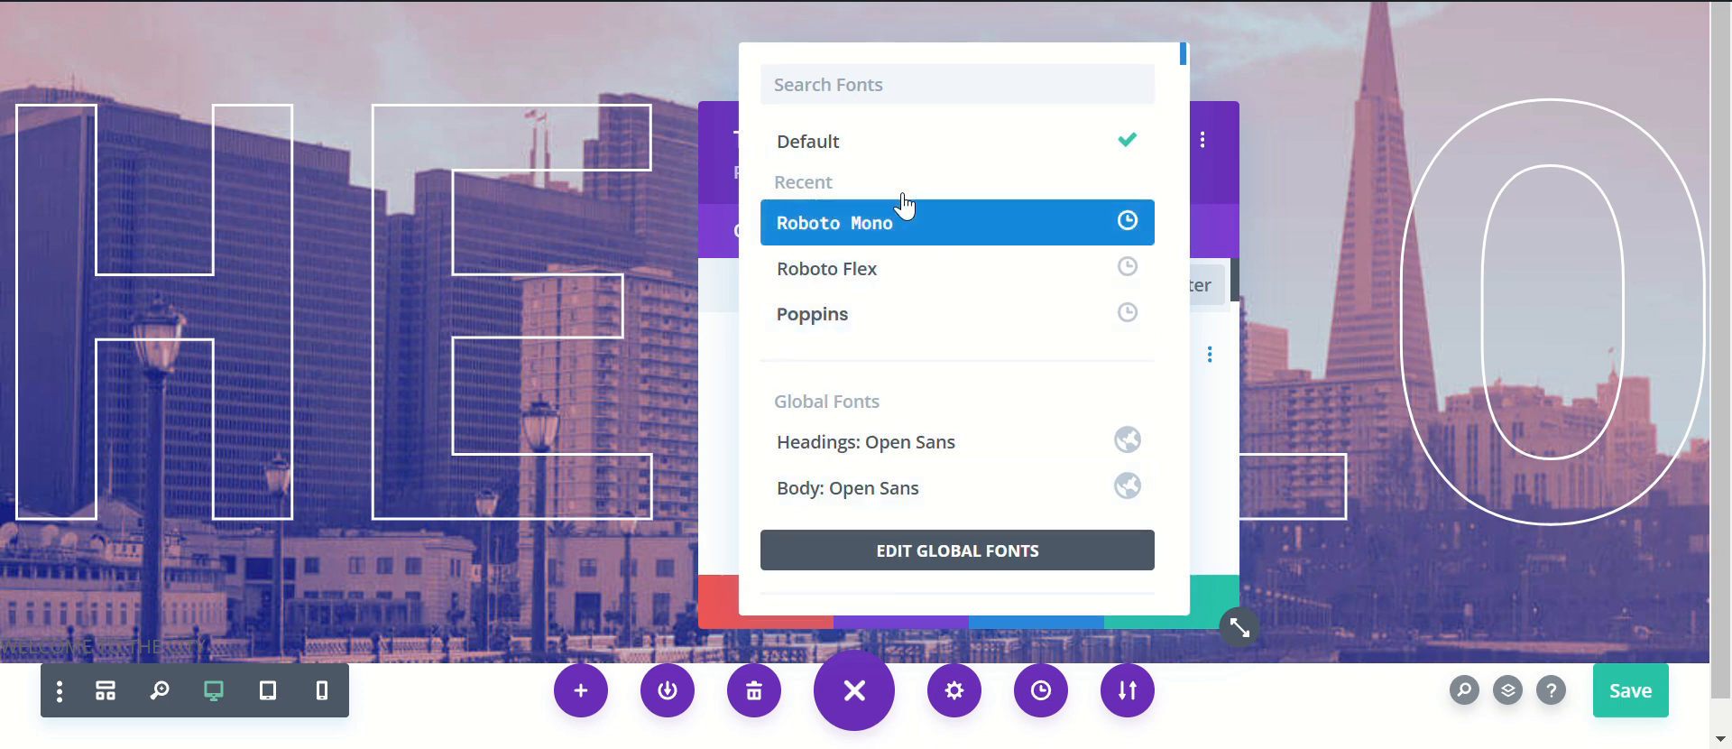
left_click(895, 233)
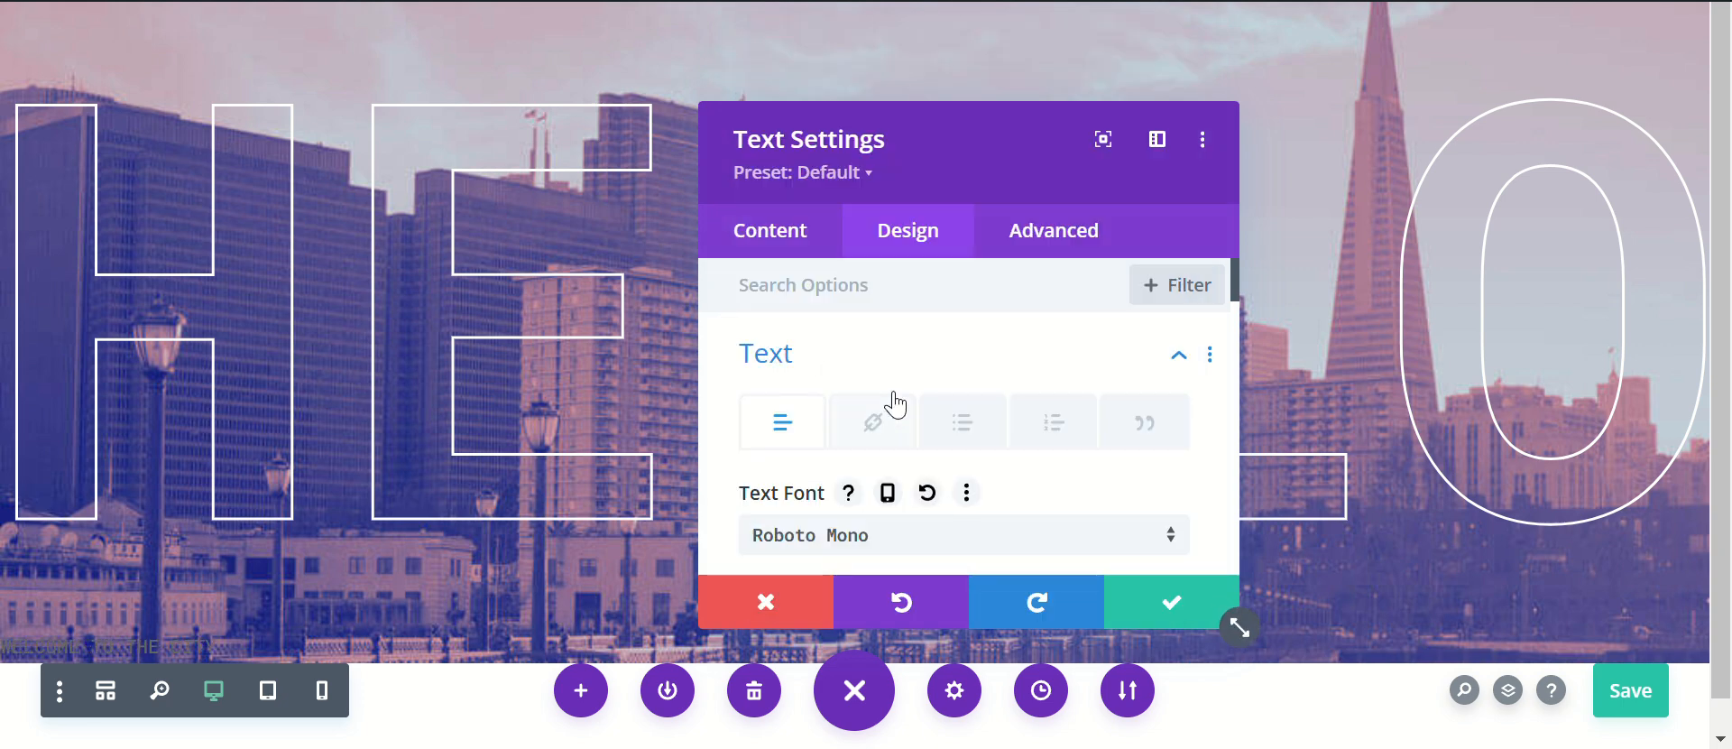
Step: Set the WELCOME TO THE CITY text color to white and its alignment to center
scroll(899, 402, "down", 1)
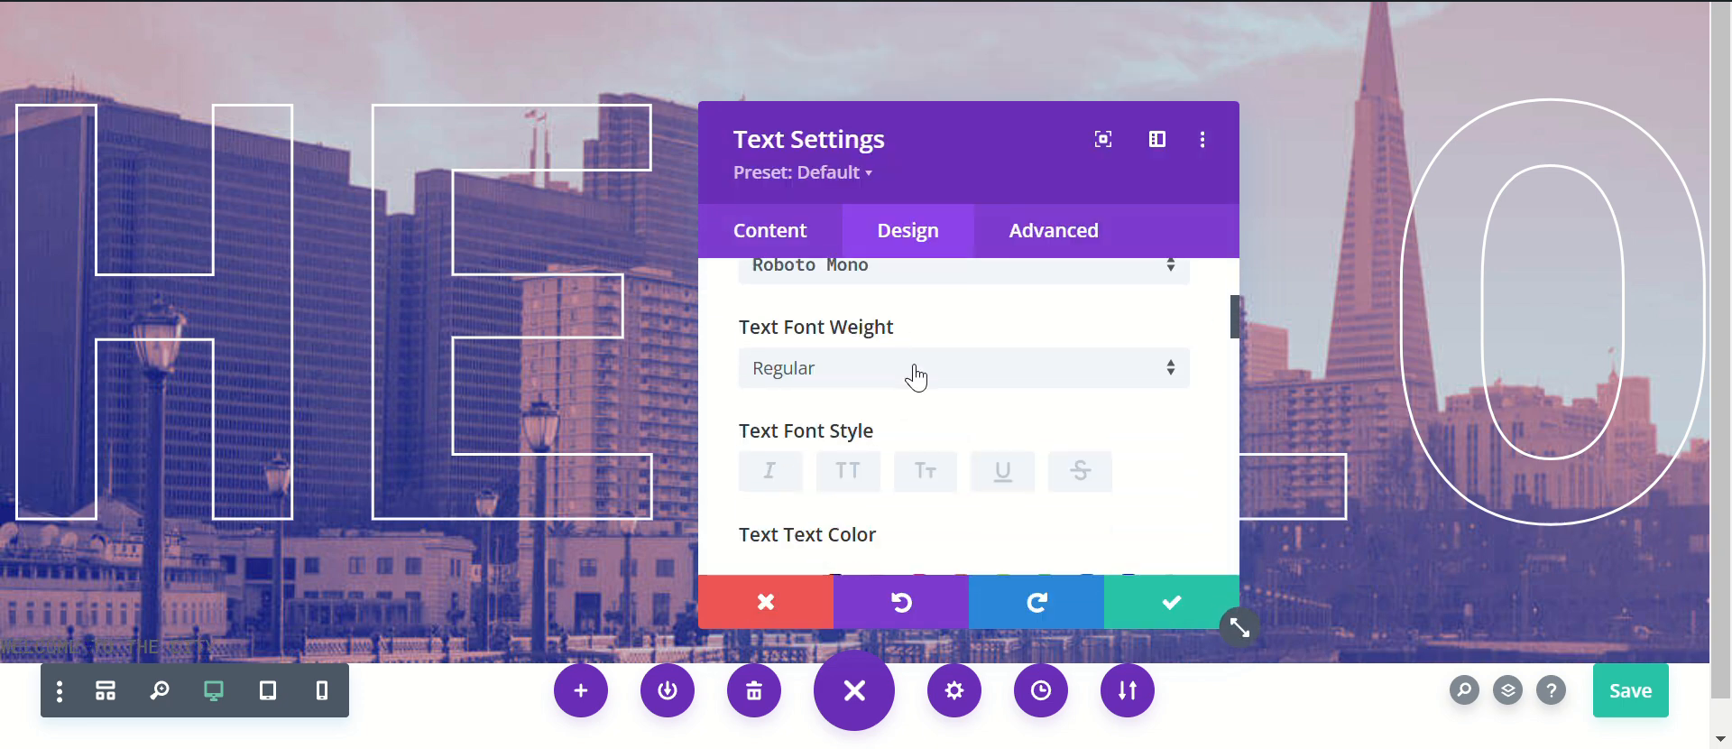
scroll(916, 377, "down", 3)
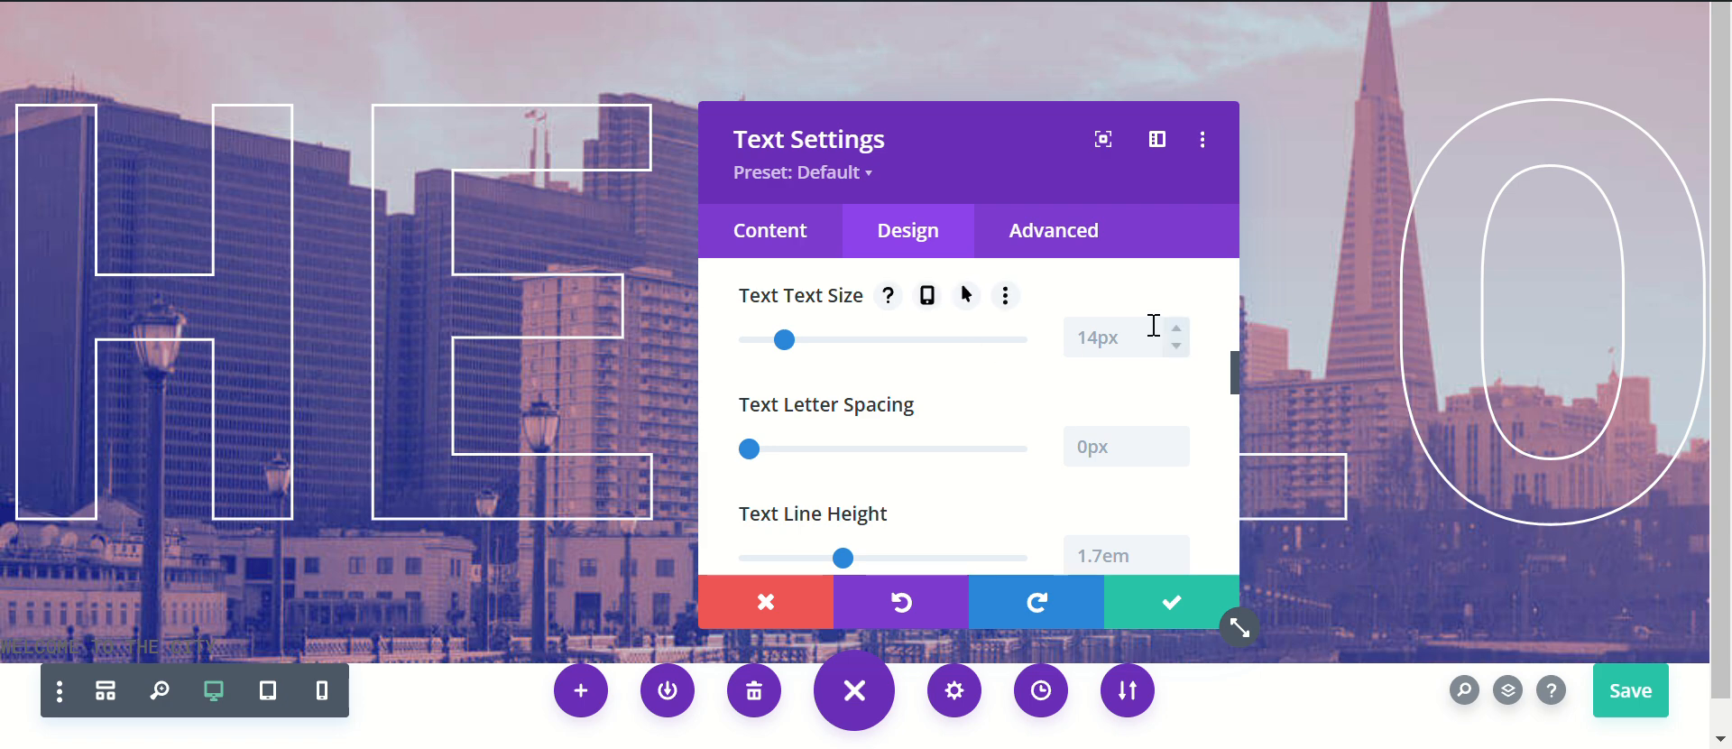
scroll(835, 425, "up", 3)
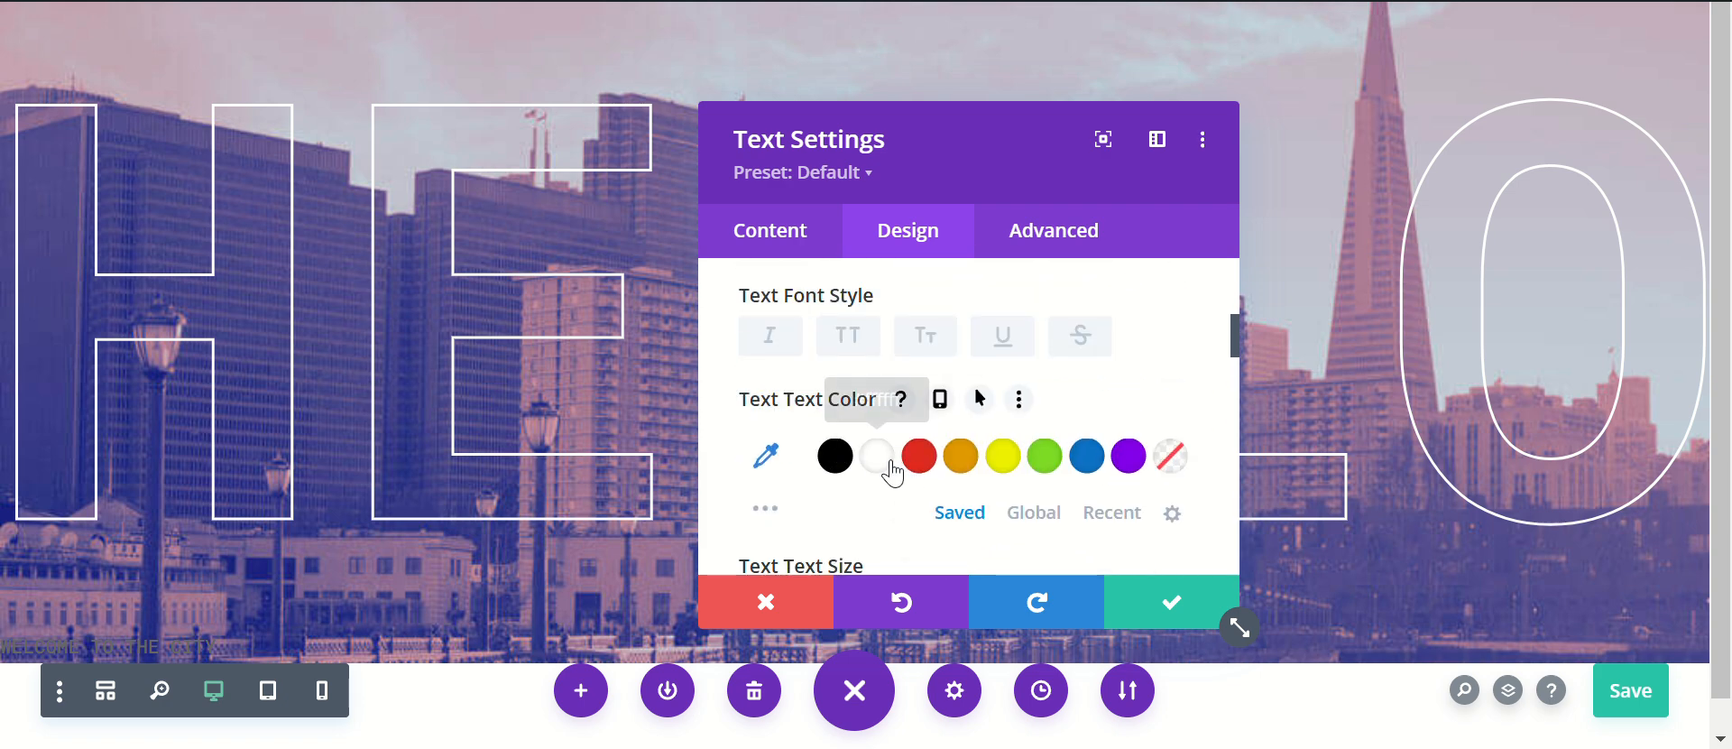
left_click(871, 460)
scroll(987, 552, "down", 5)
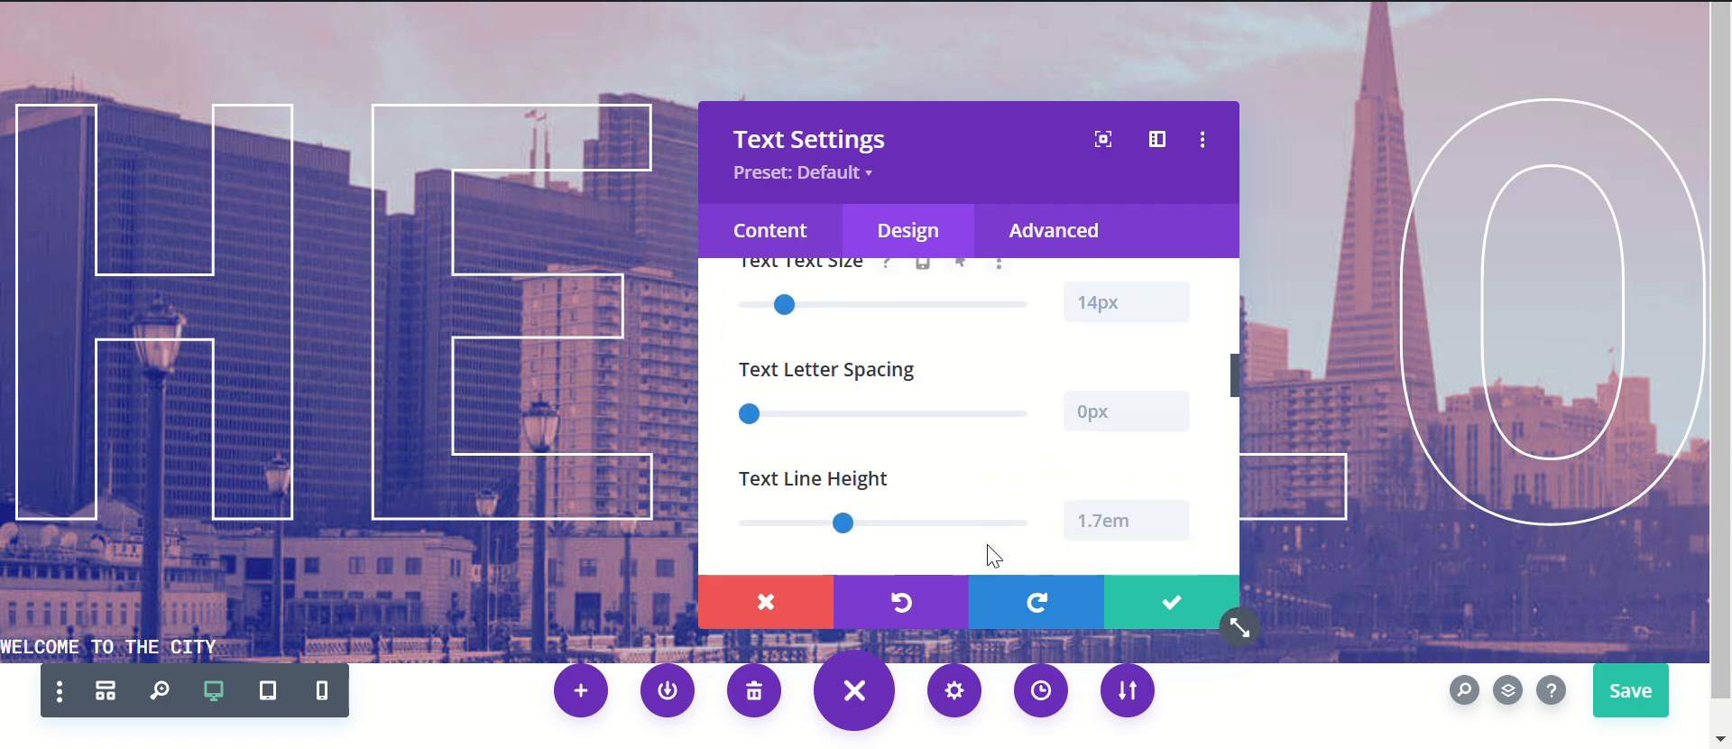
scroll(987, 552, "down", 2)
left_click(916, 398)
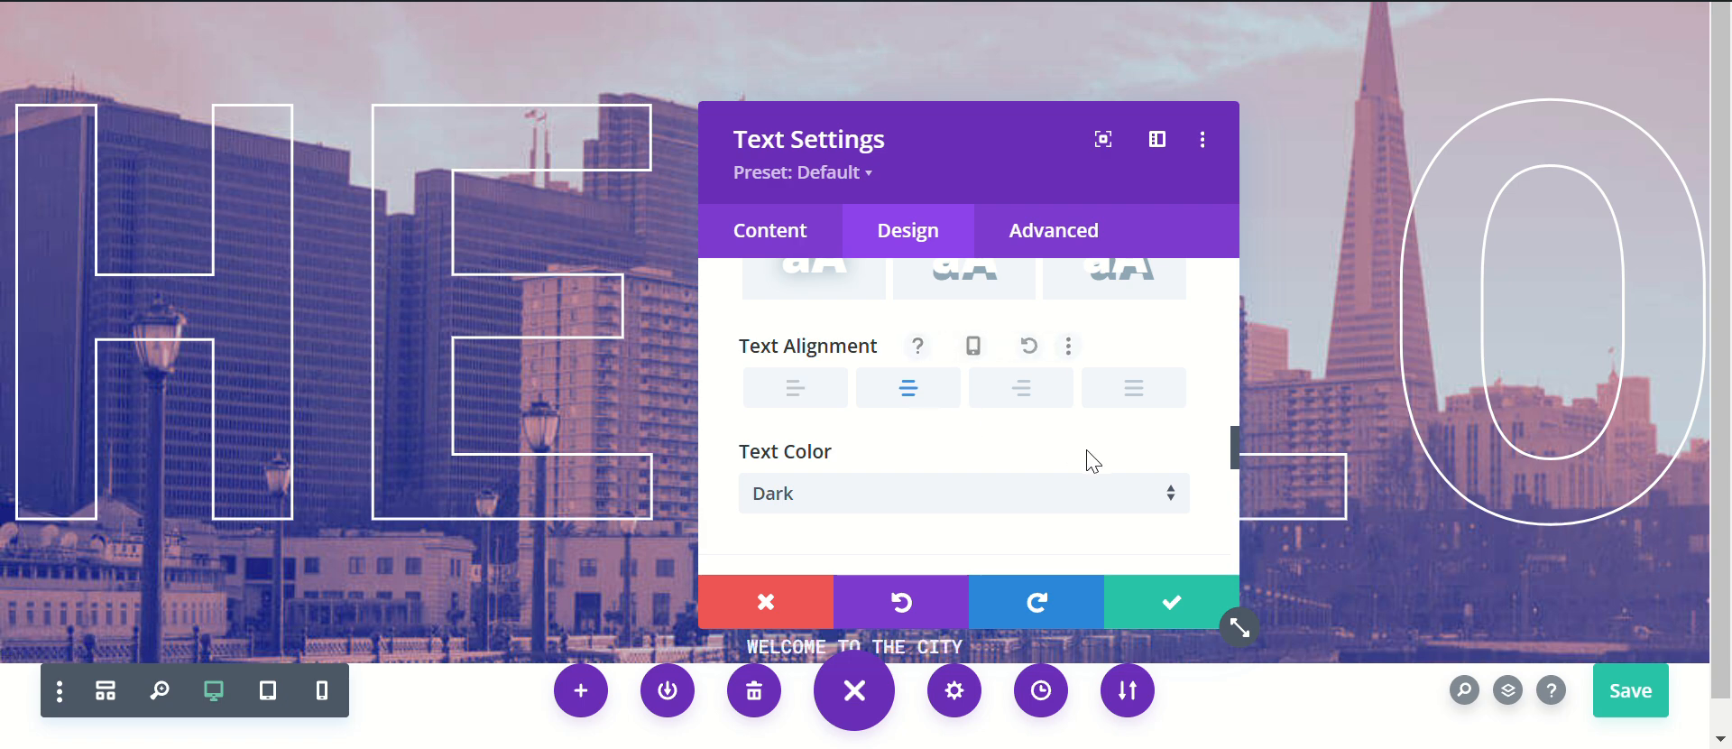
Step: Increase the WELCOME TO THE CITY text size to 41px
scroll(1091, 462, "up", 2)
scroll(1091, 462, "up", 3)
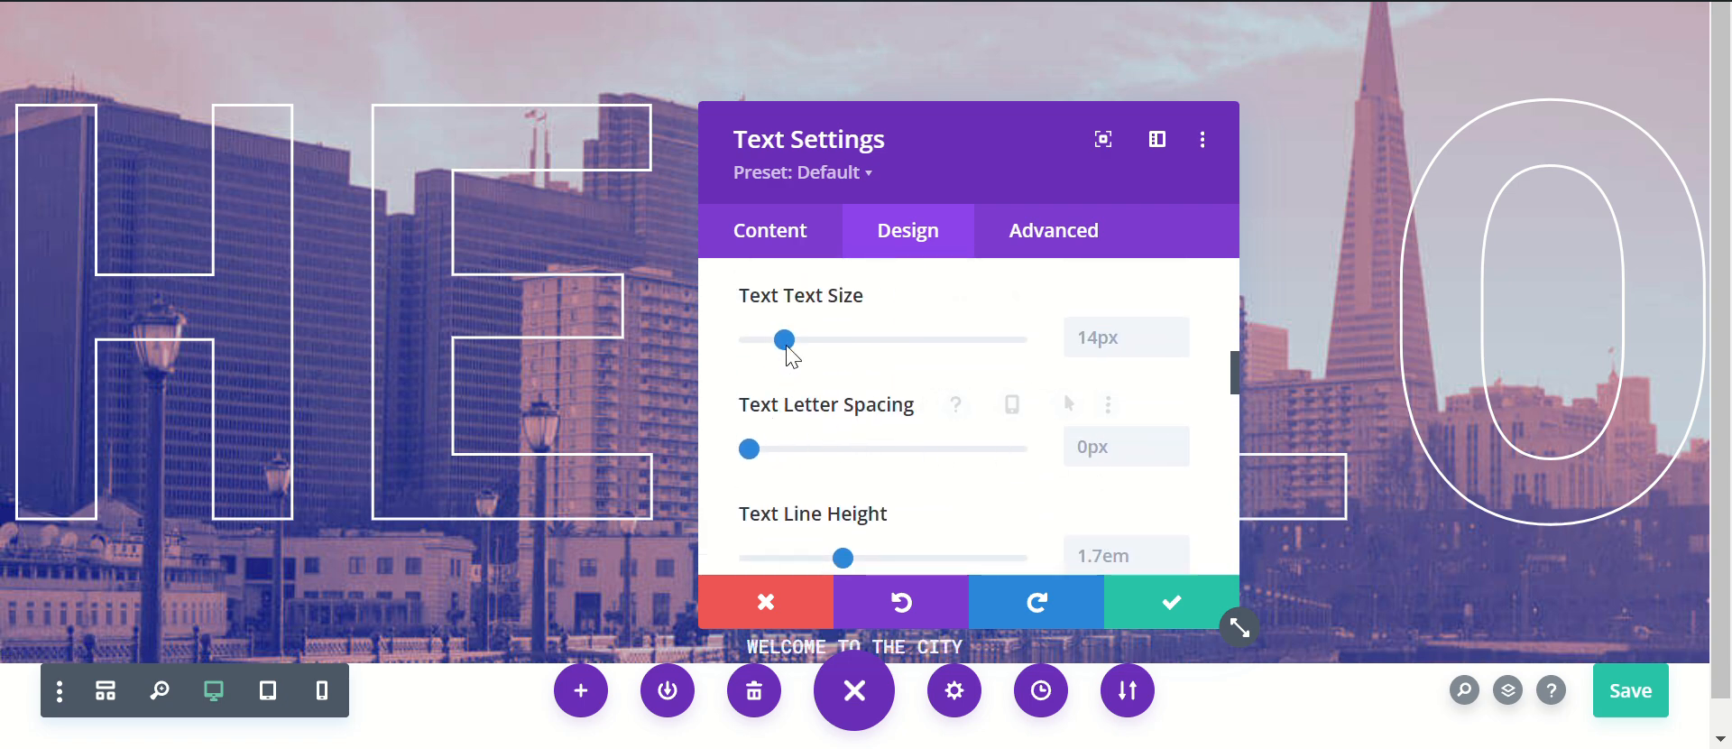
left_click_drag(785, 340, 845, 345)
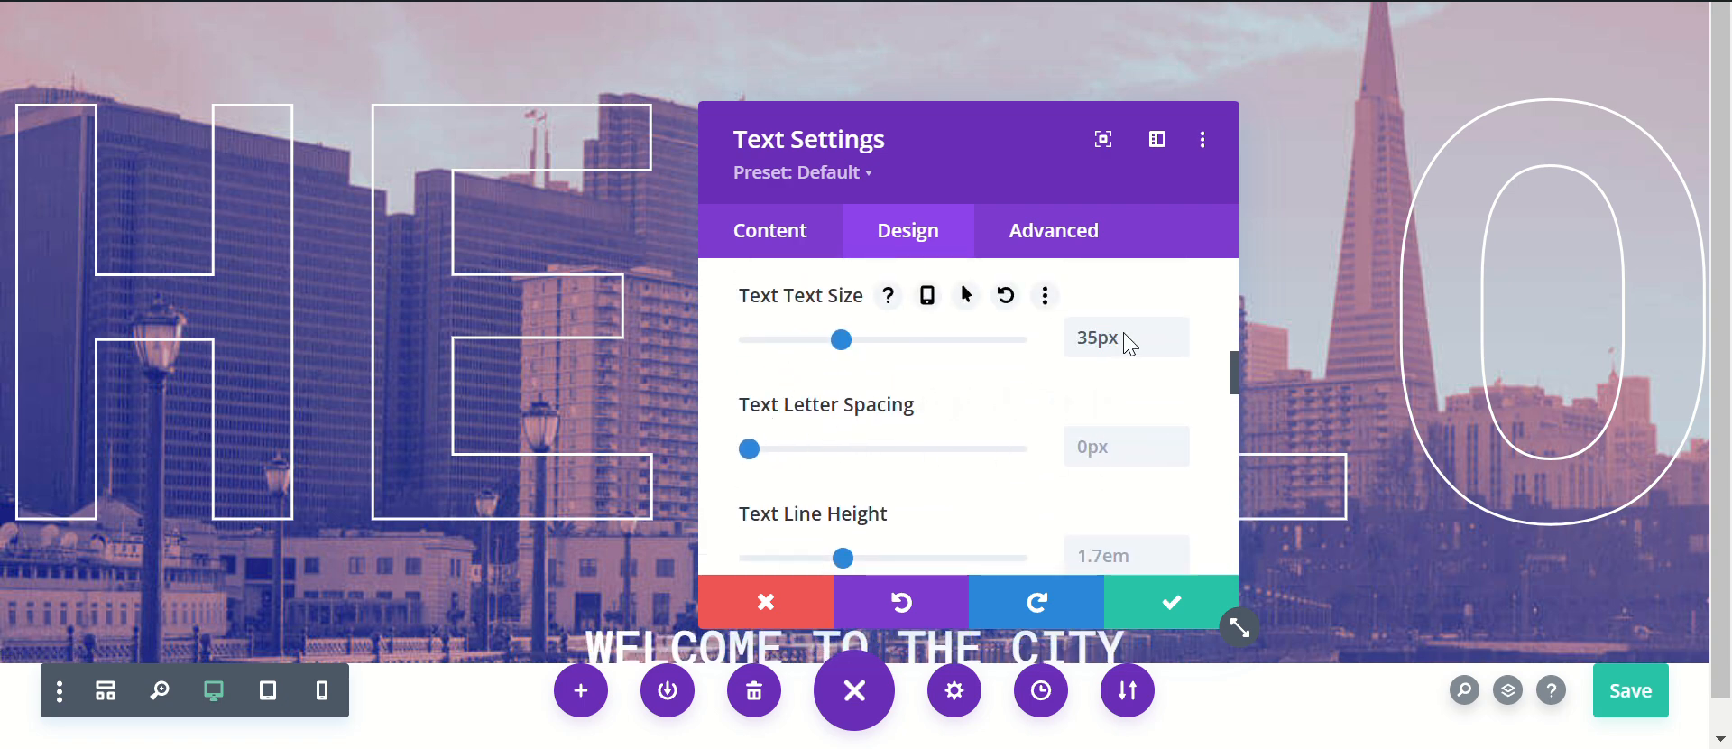
left_click(1176, 328)
left_click(1177, 328)
left_click(1177, 329)
left_click(1176, 328)
left_click(1176, 328)
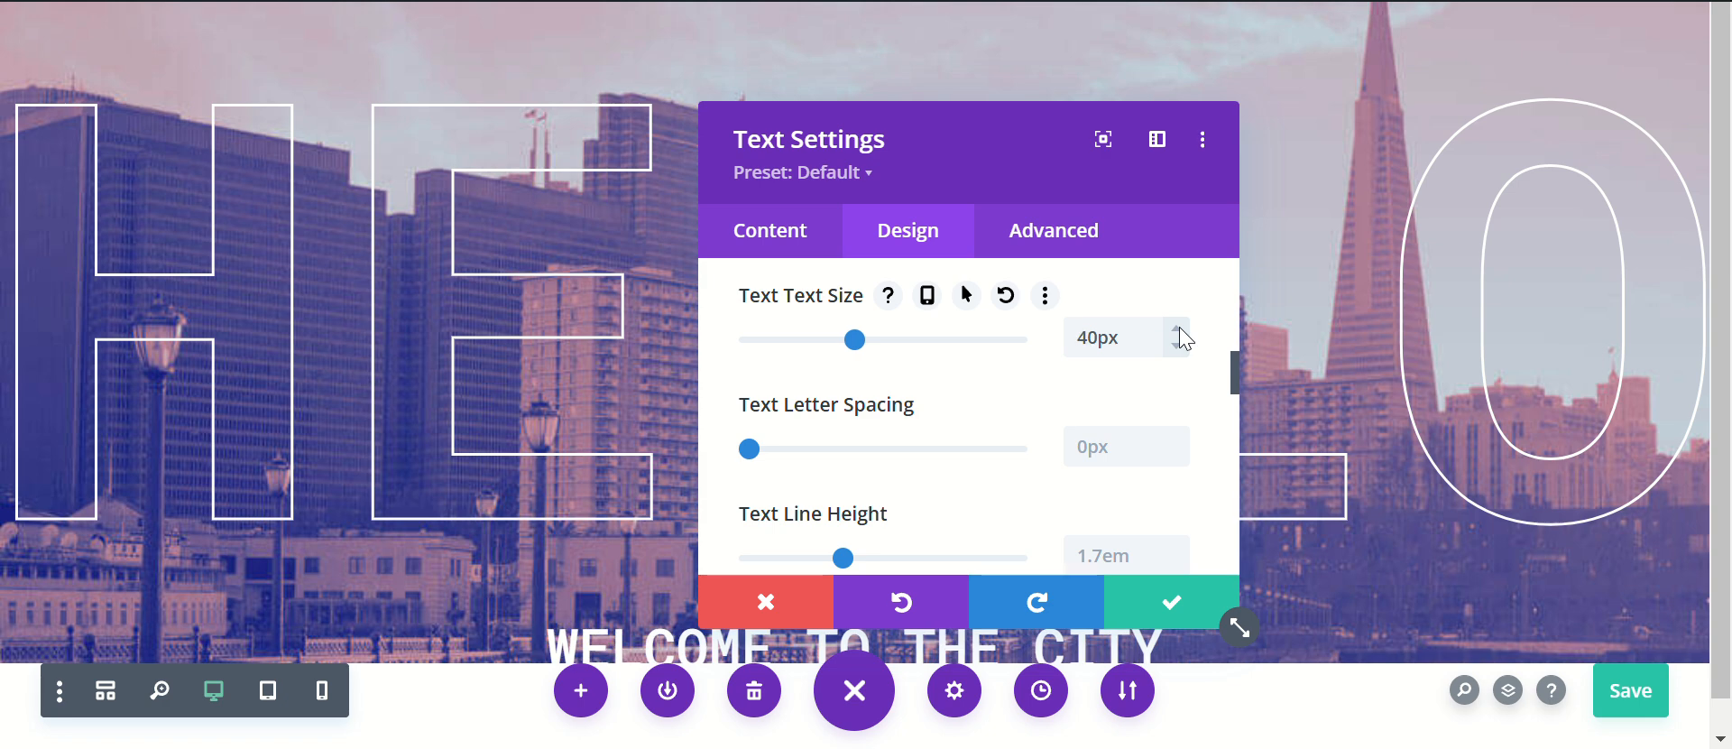
left_click(1176, 328)
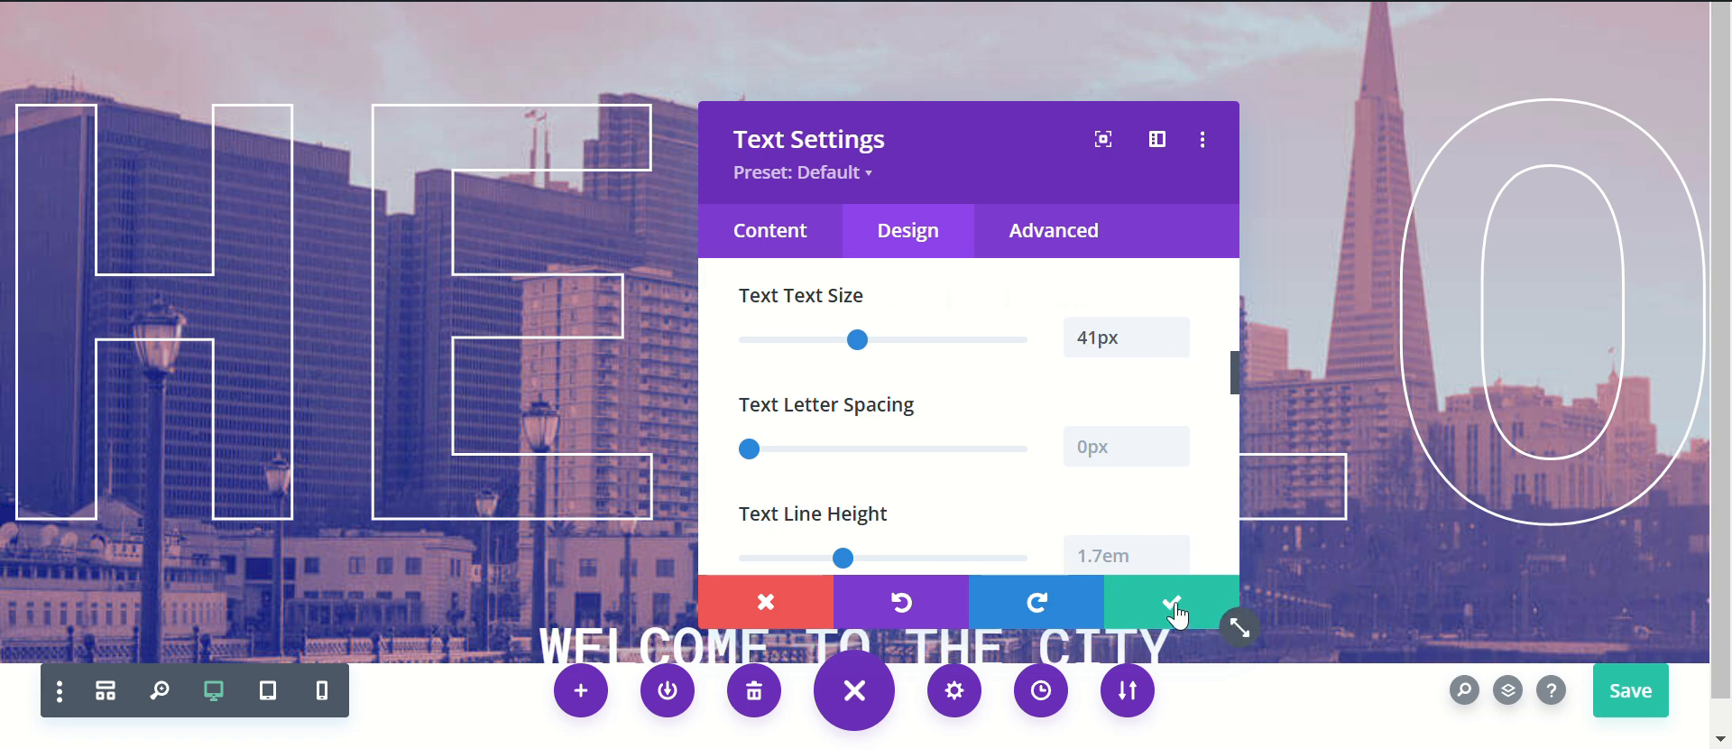
Step: Set the subtitle module's top padding to 0px and bottom padding to 64px, and apply the module settings
scroll(1036, 437, "down", 10)
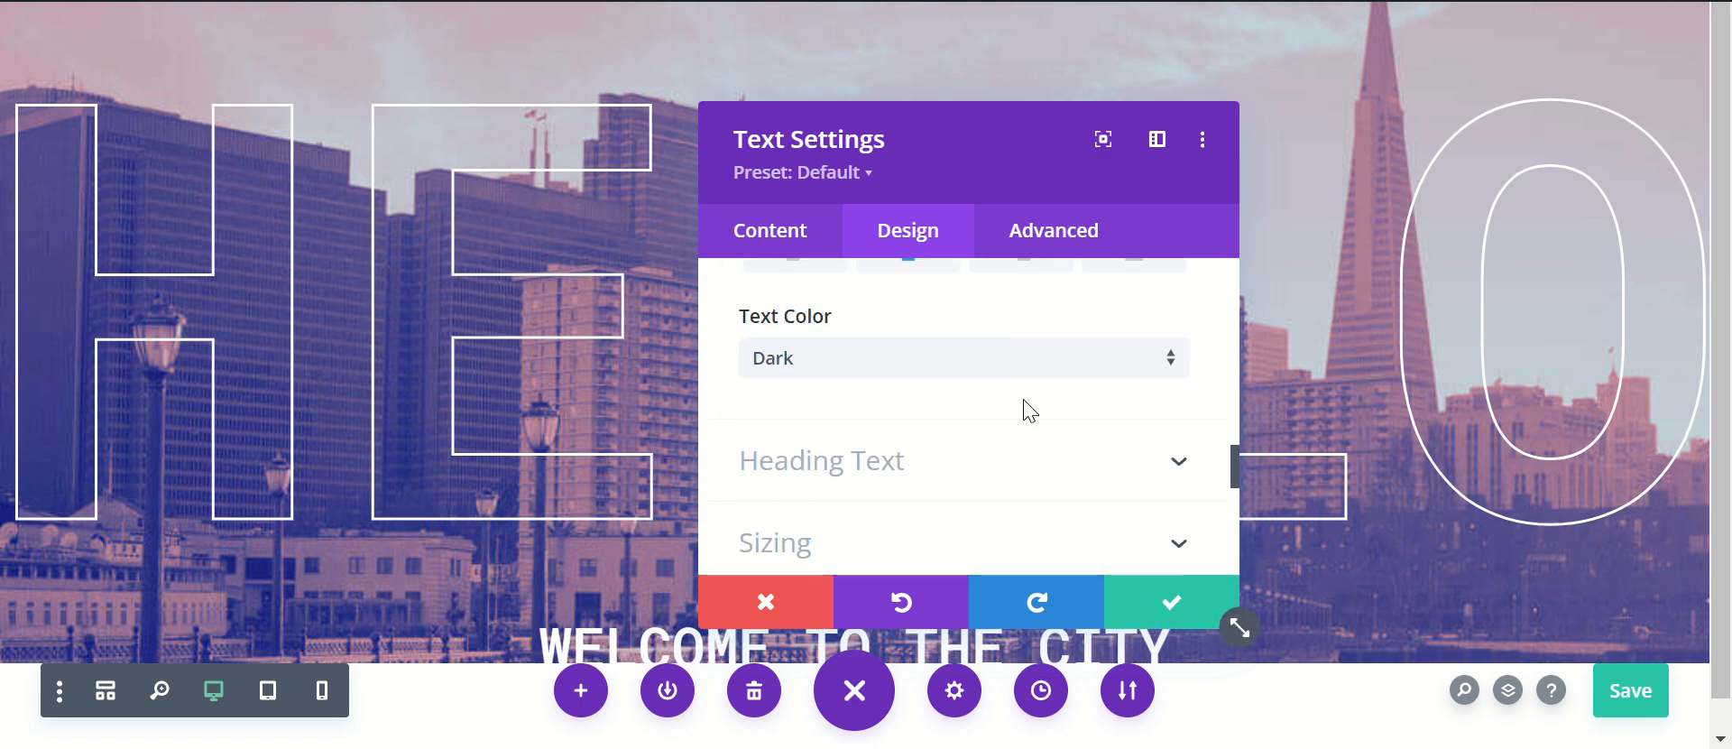
left_click(851, 362)
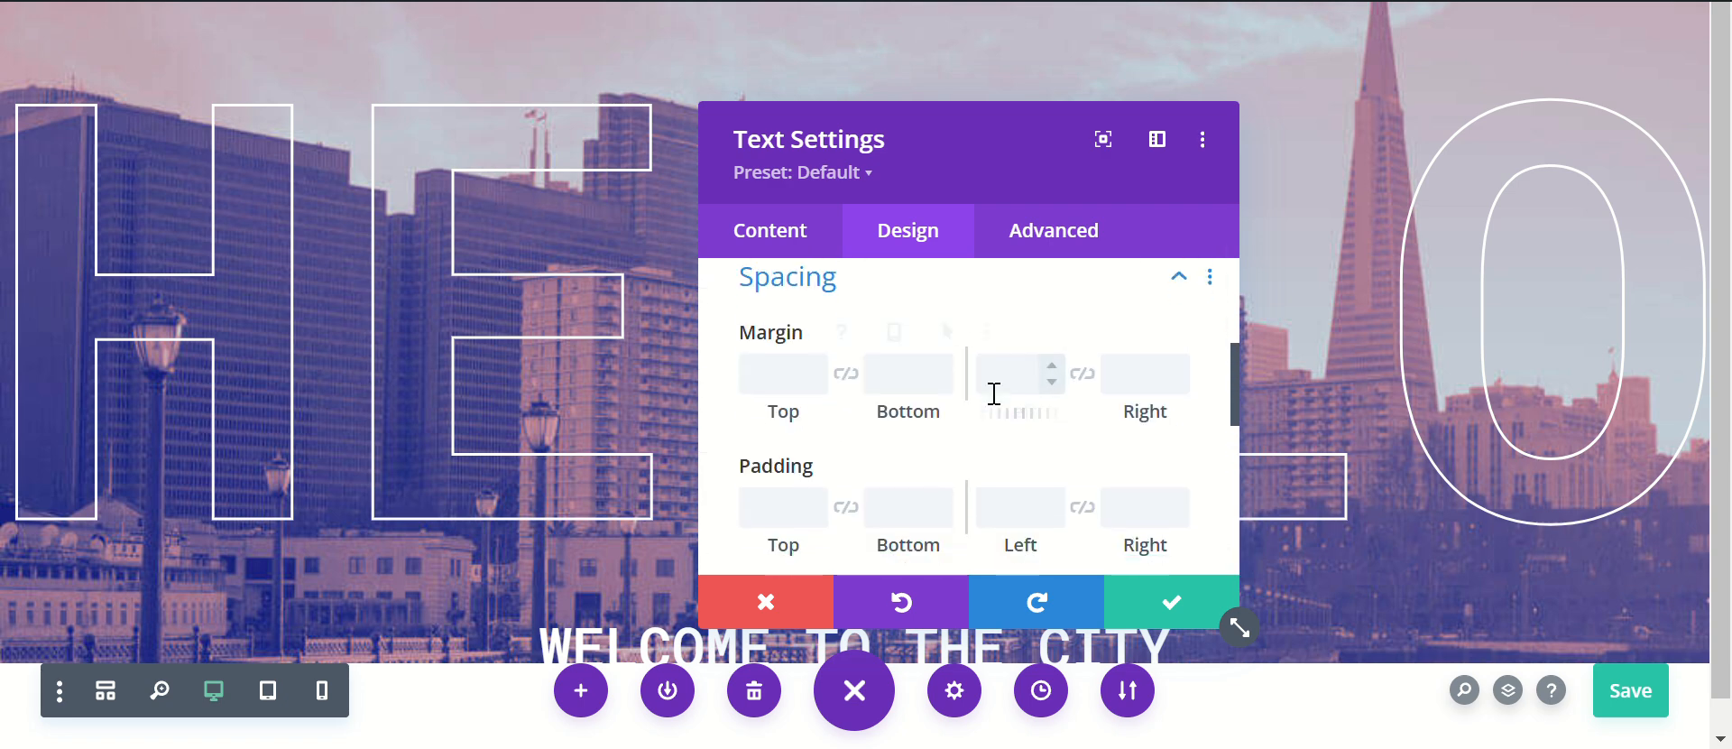
scroll(993, 394, "down", 1)
left_click(814, 384)
left_click(814, 385)
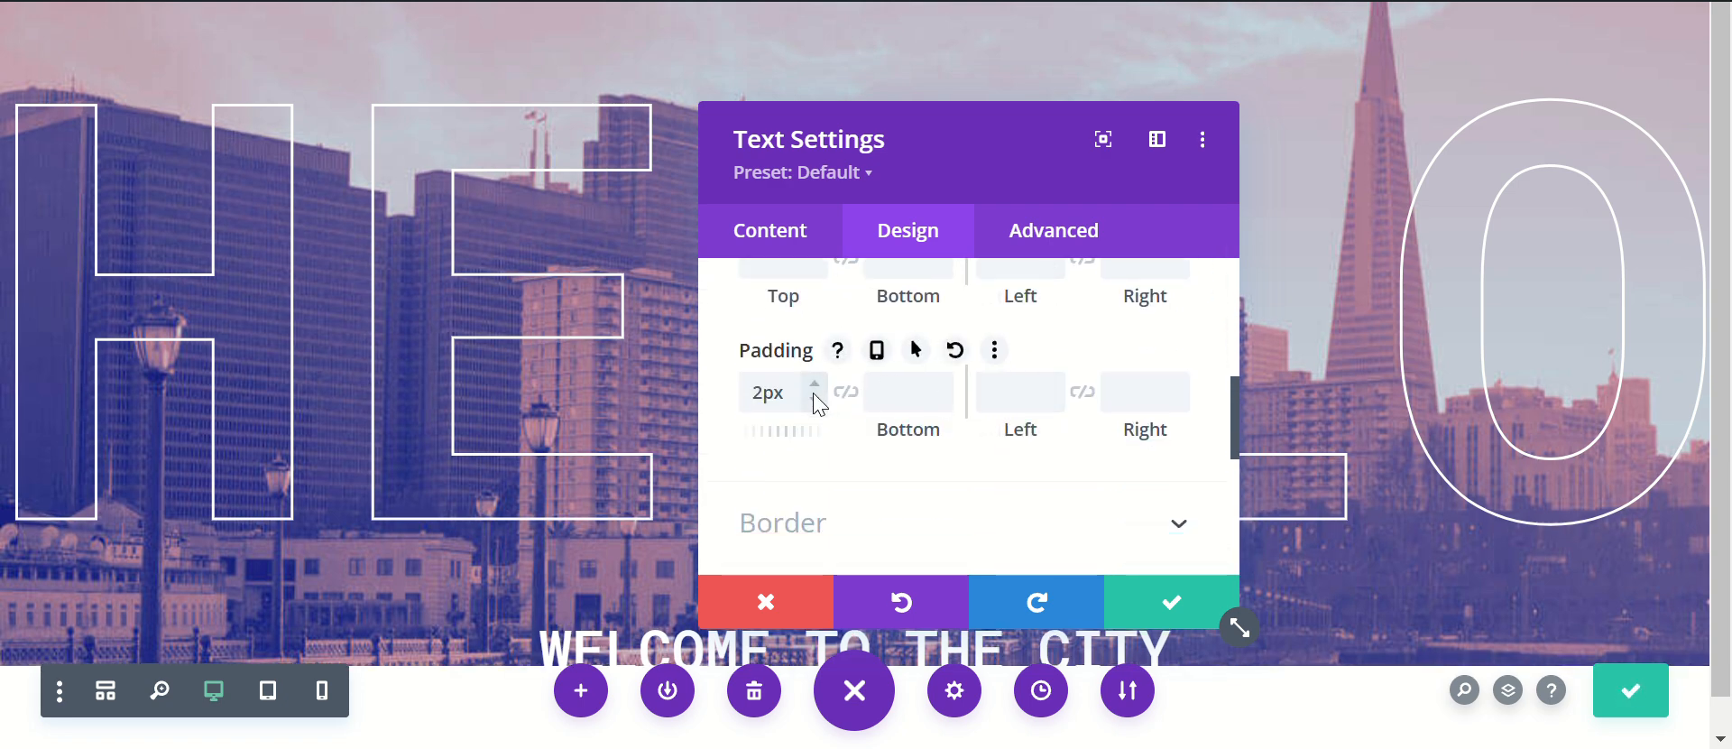
left_click(814, 399)
left_click(814, 399)
left_click(939, 382)
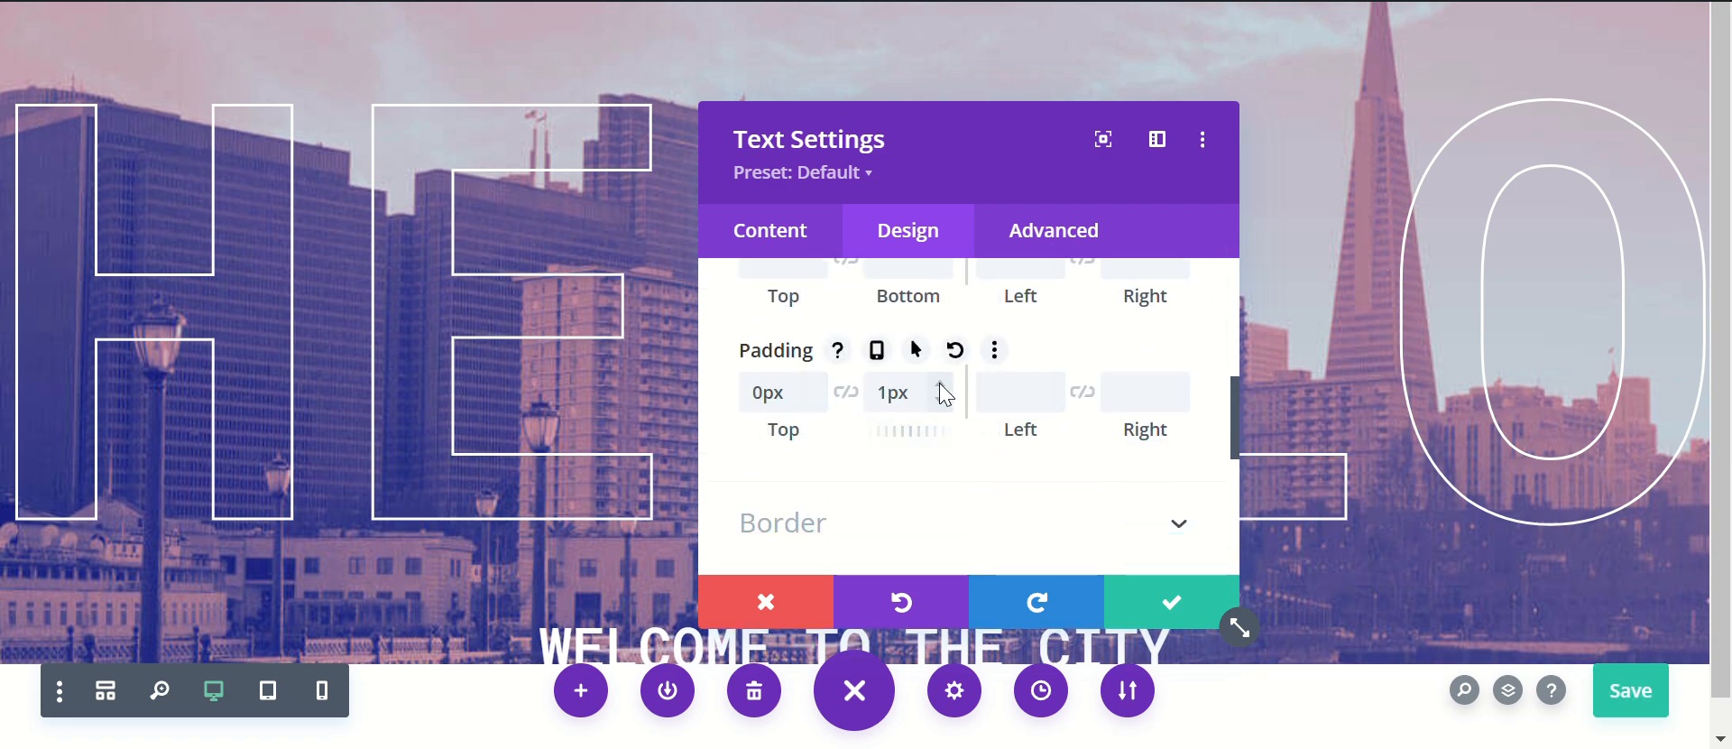
left_click(940, 383)
left_click(940, 383)
left_click(940, 383)
left_click(940, 383)
left_click(940, 382)
left_click(940, 382)
left_click(940, 382)
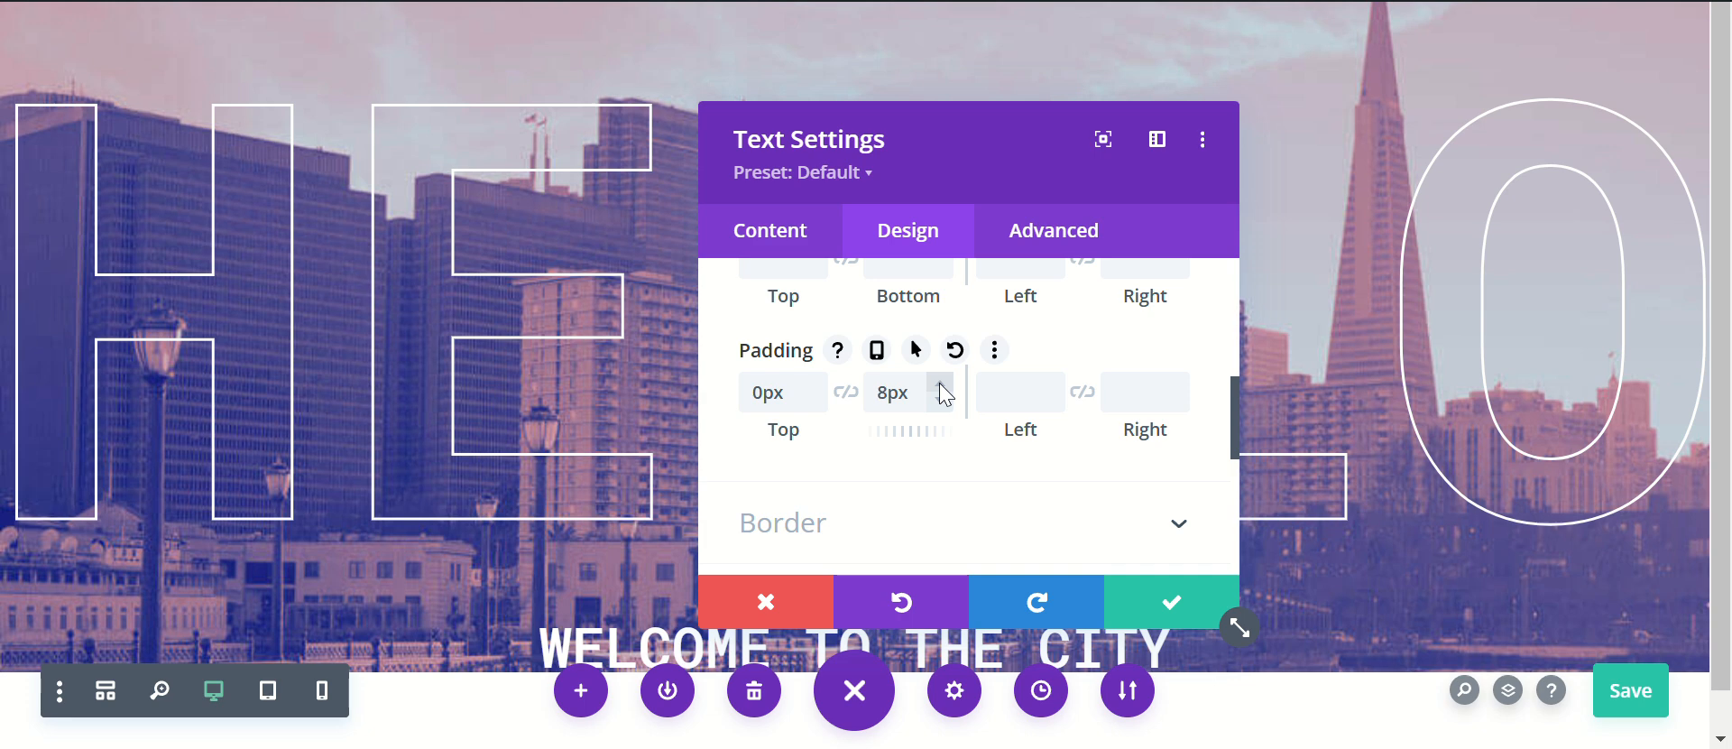
left_click(939, 383)
left_click(940, 382)
left_click(939, 382)
left_click(940, 382)
left_click(940, 383)
left_click(940, 382)
left_click(940, 382)
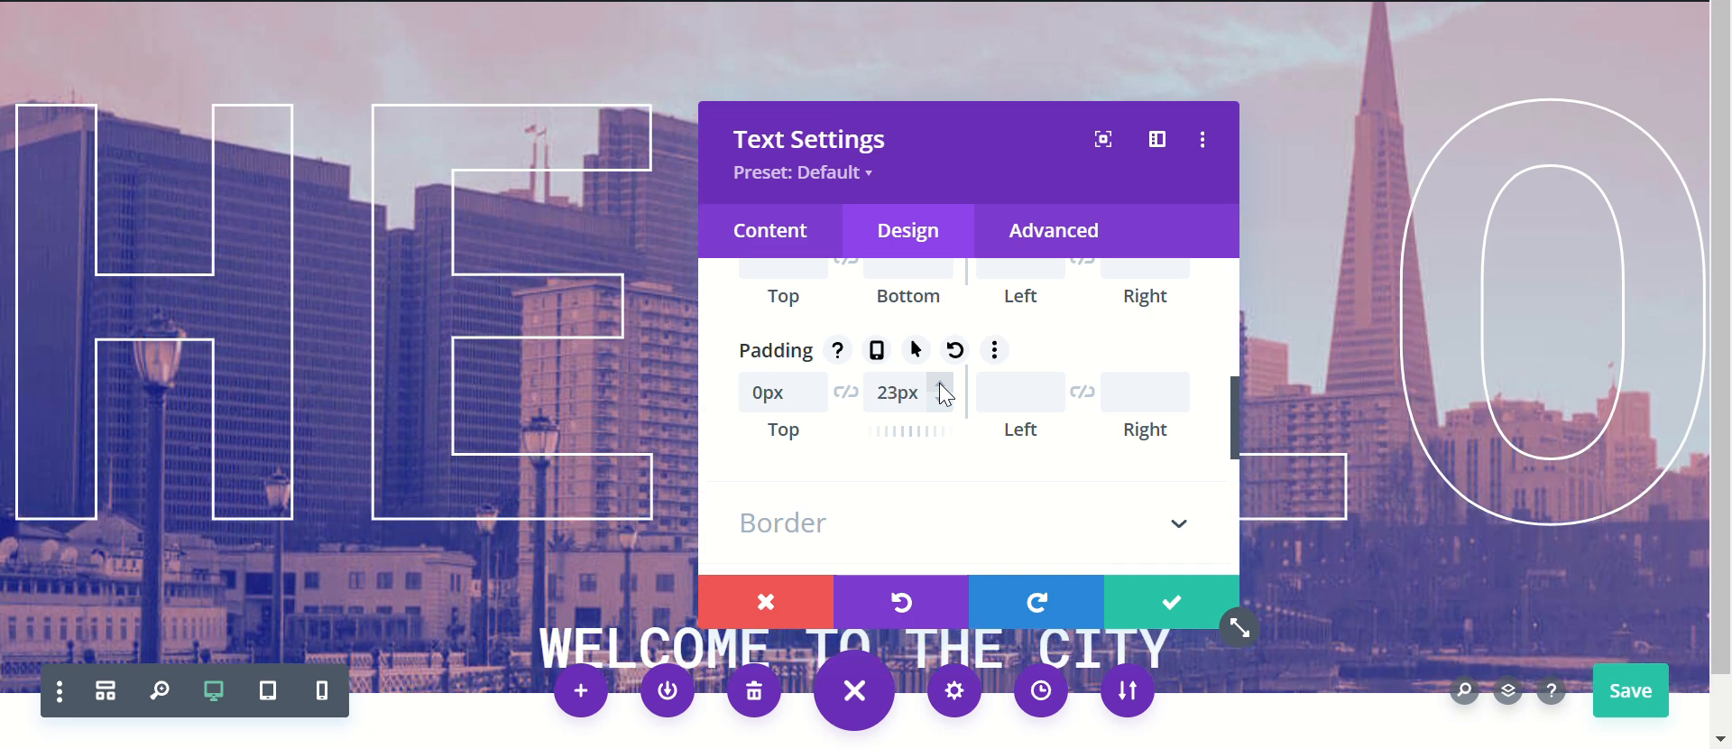
left_click(940, 383)
left_click(940, 383)
left_click(940, 382)
left_click(940, 382)
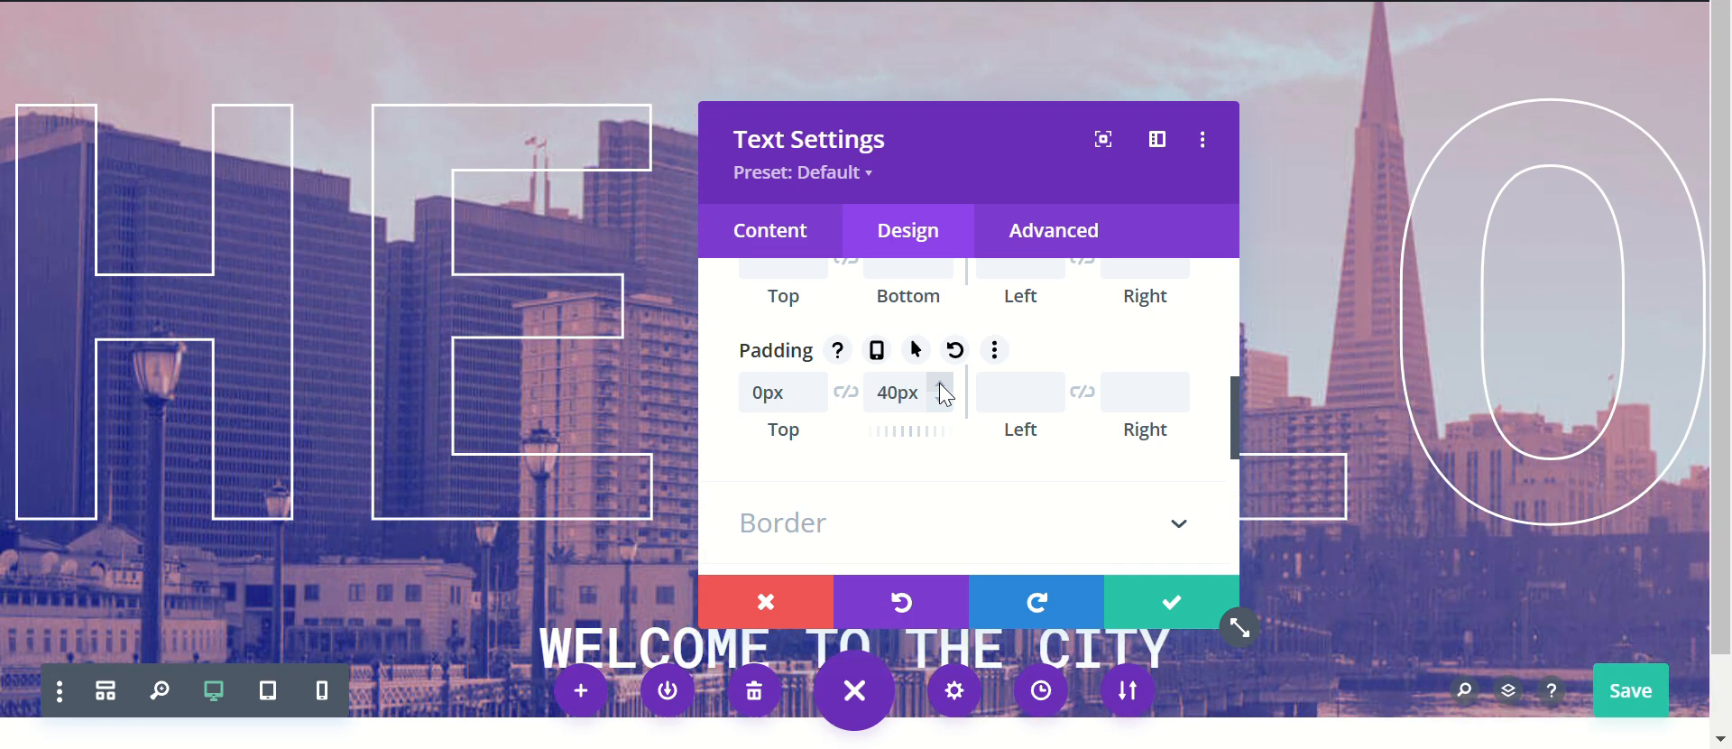
left_click(940, 383)
left_click(940, 383)
left_click(940, 382)
left_click(940, 382)
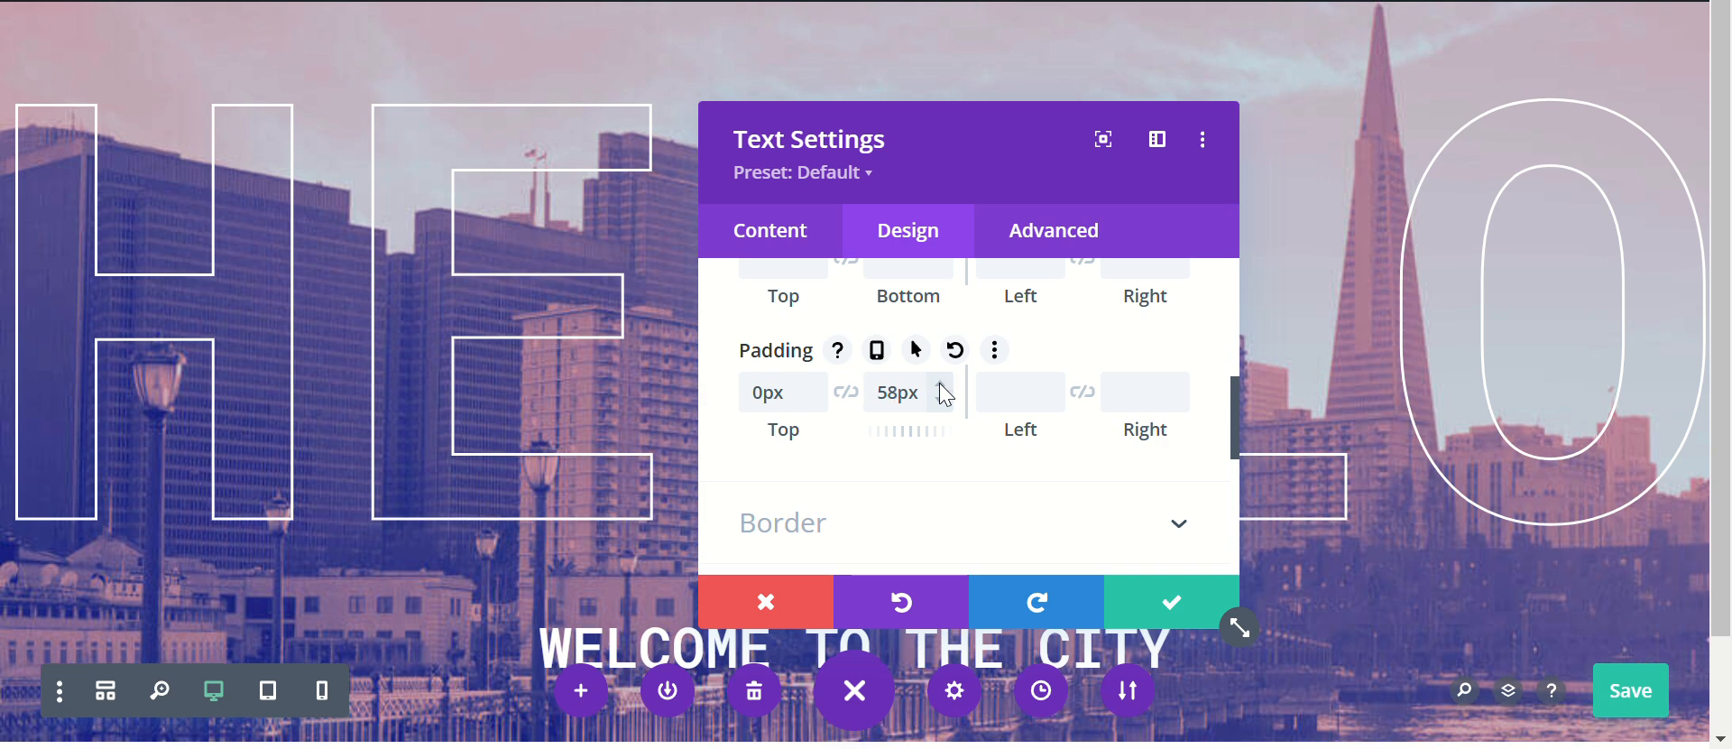
left_click(940, 383)
left_click(940, 382)
left_click(940, 382)
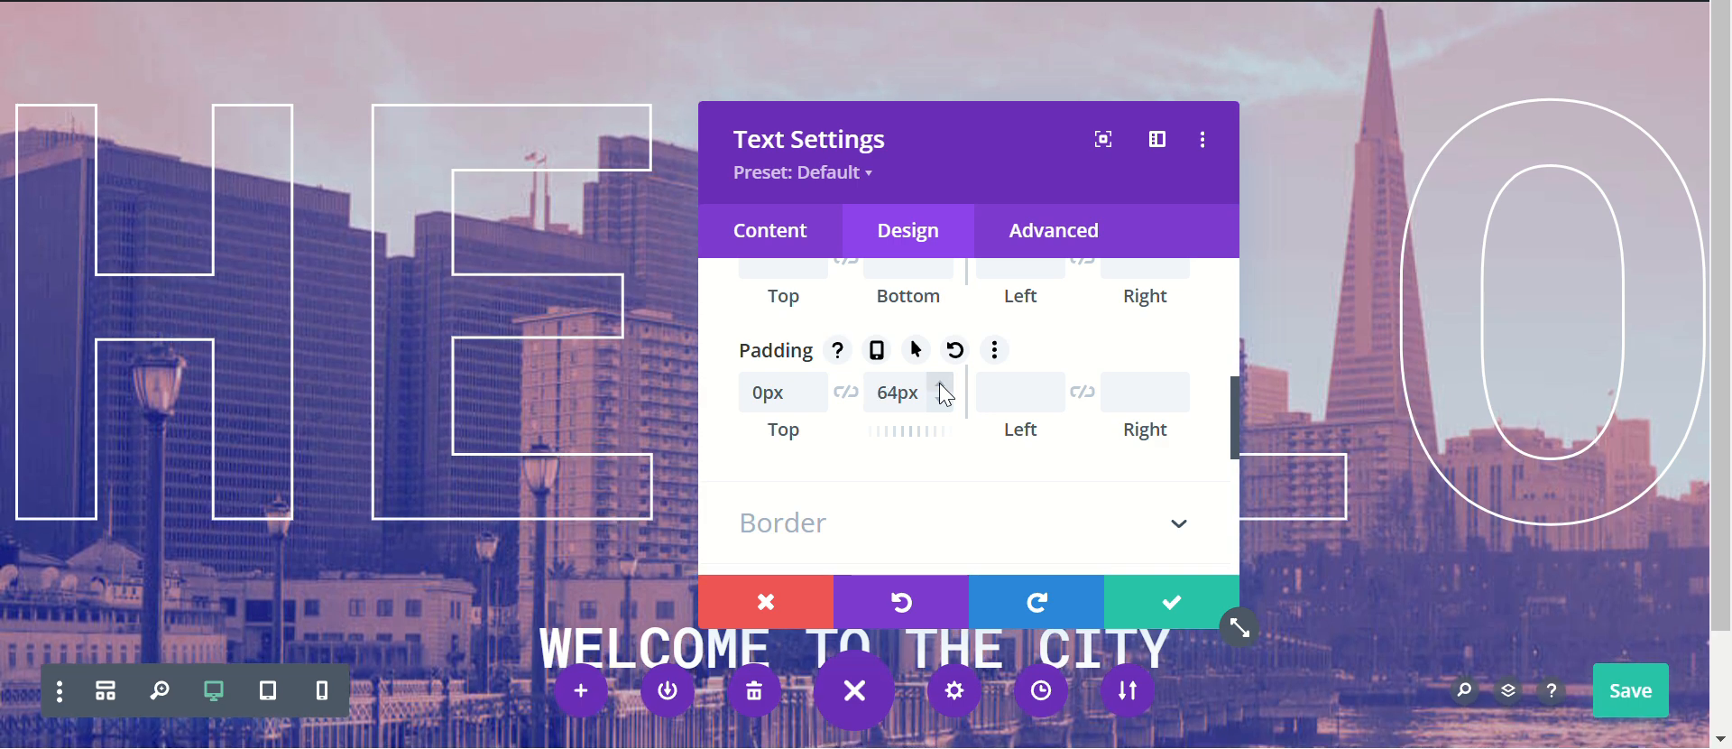
left_click(1167, 599)
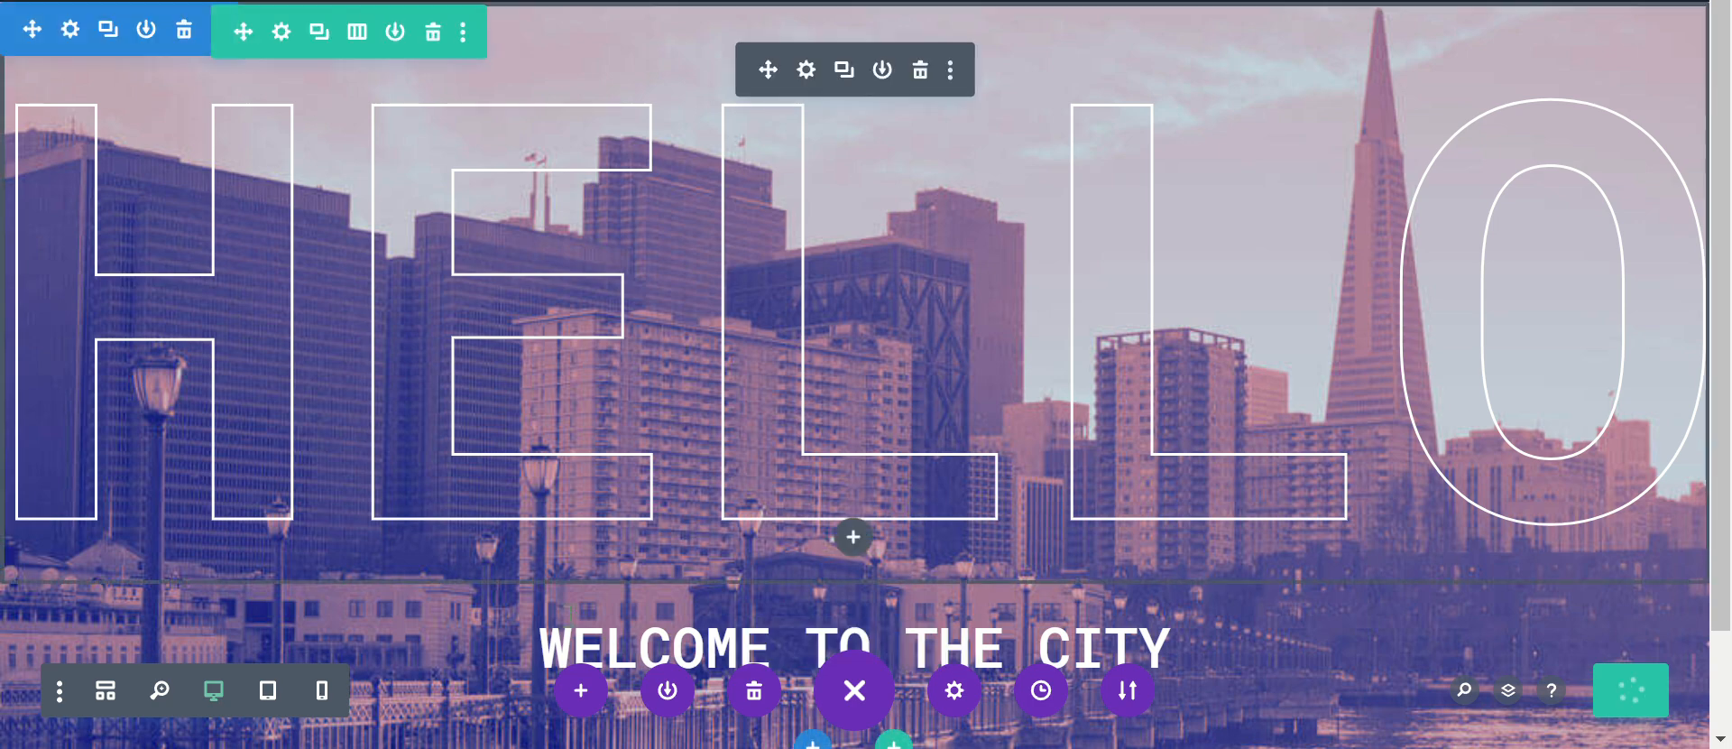
Step: Save the page and reload the published page in its other browser tab to check the result
left_click(1597, 673)
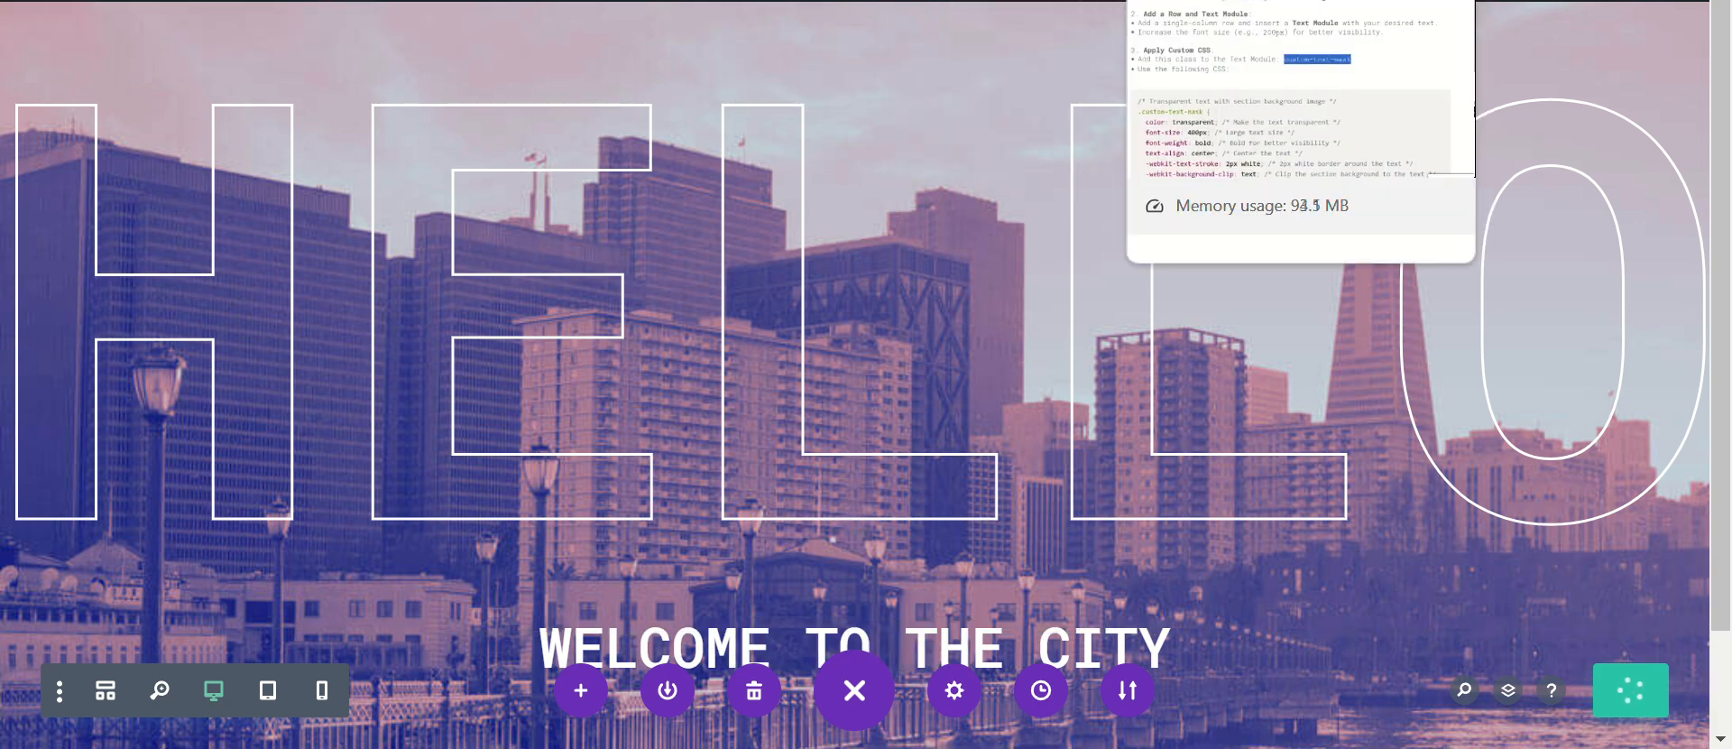
left_click(1001, 0)
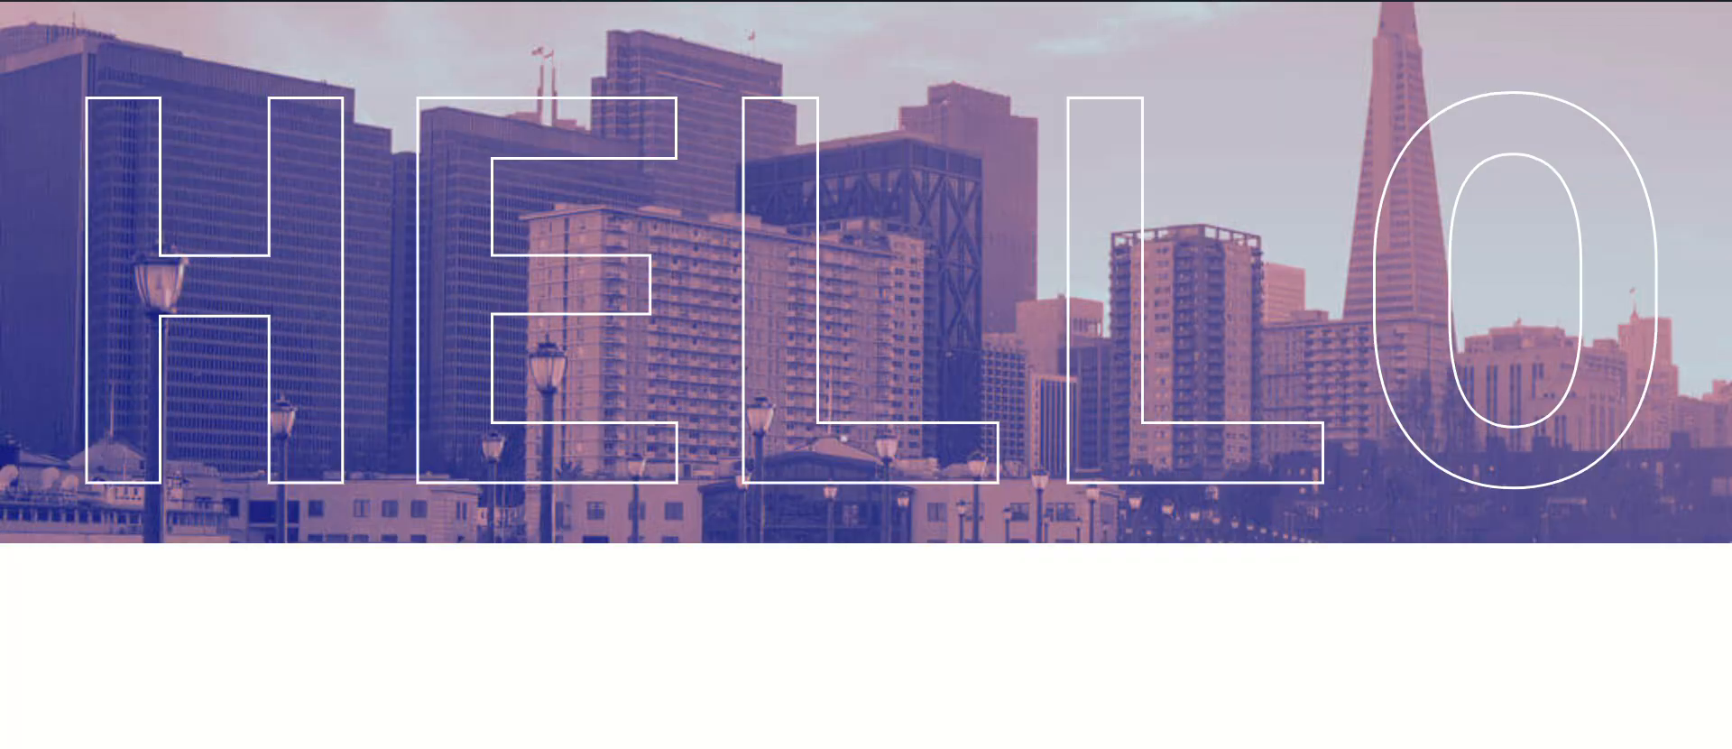
key("F5")
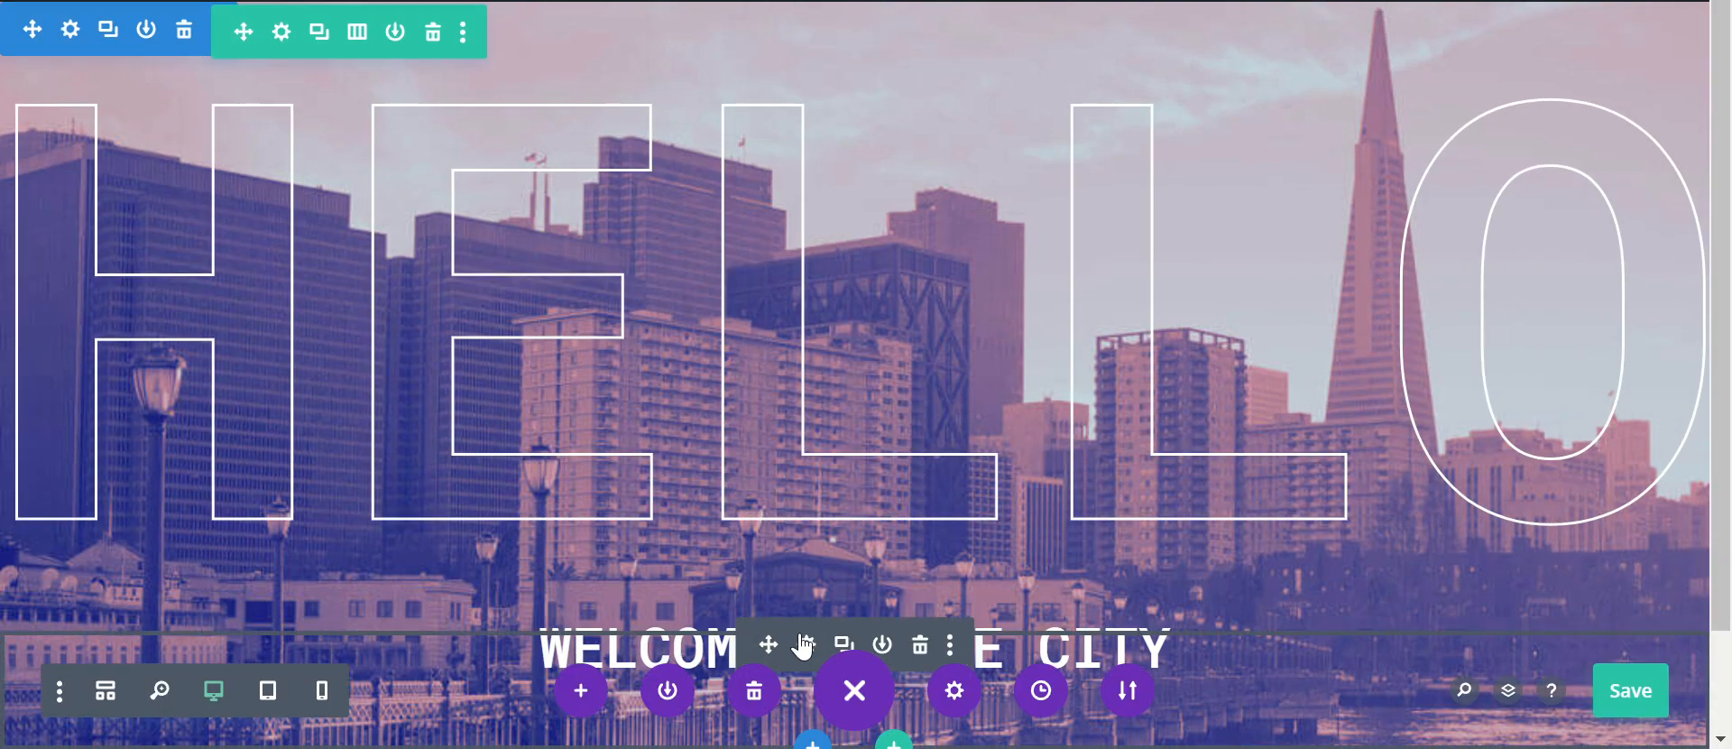
Step: Reopen the WELCOME TO THE CITY module's design settings and give it the Zoom animation style
left_click(805, 644)
left_click(909, 232)
scroll(857, 422, "down", 5)
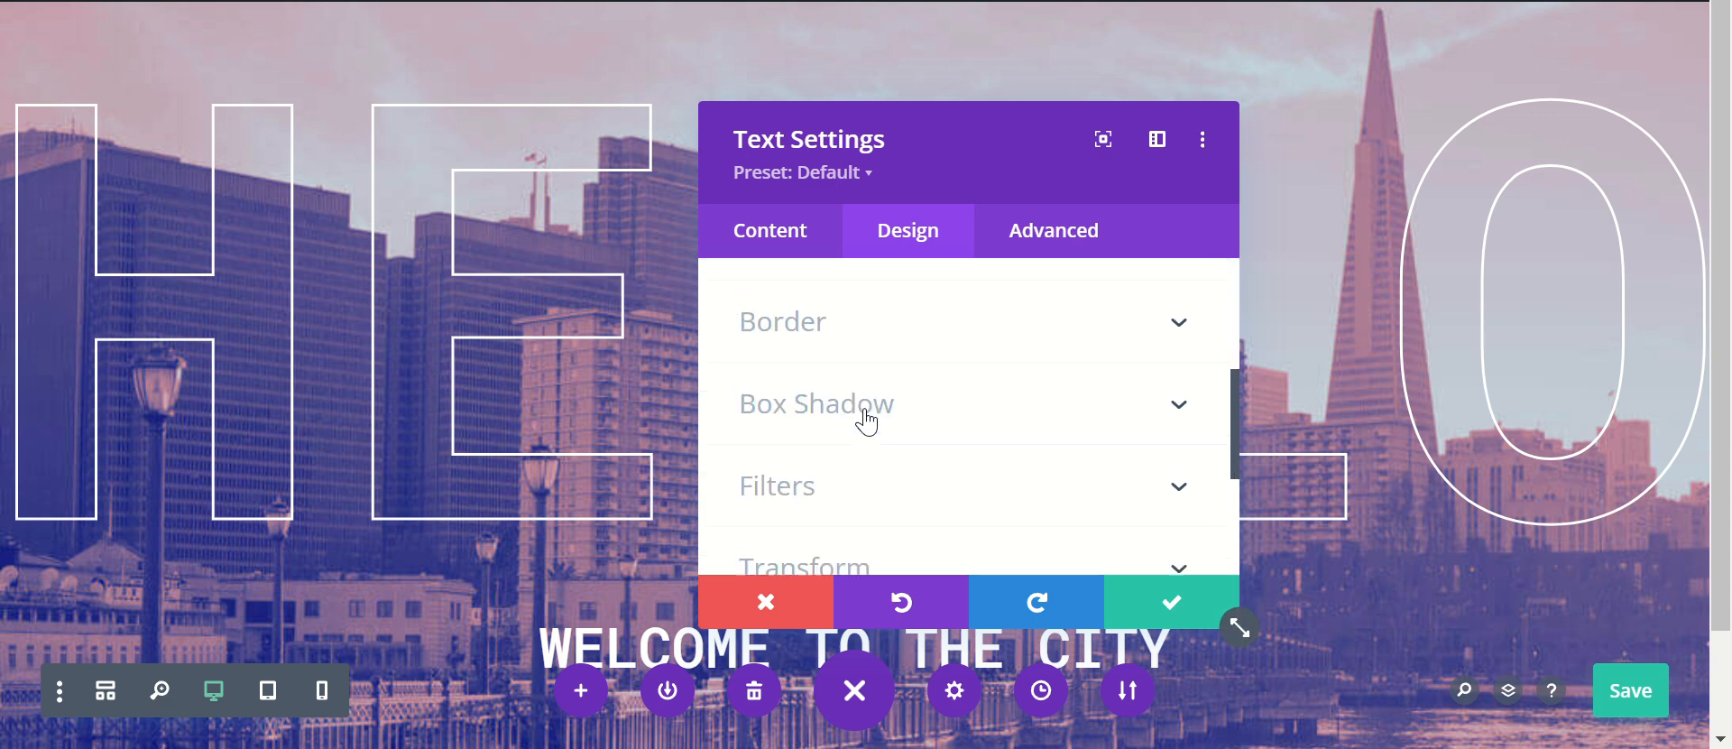
scroll(865, 420, "down", 3)
left_click(866, 411)
scroll(902, 451, "down", 3)
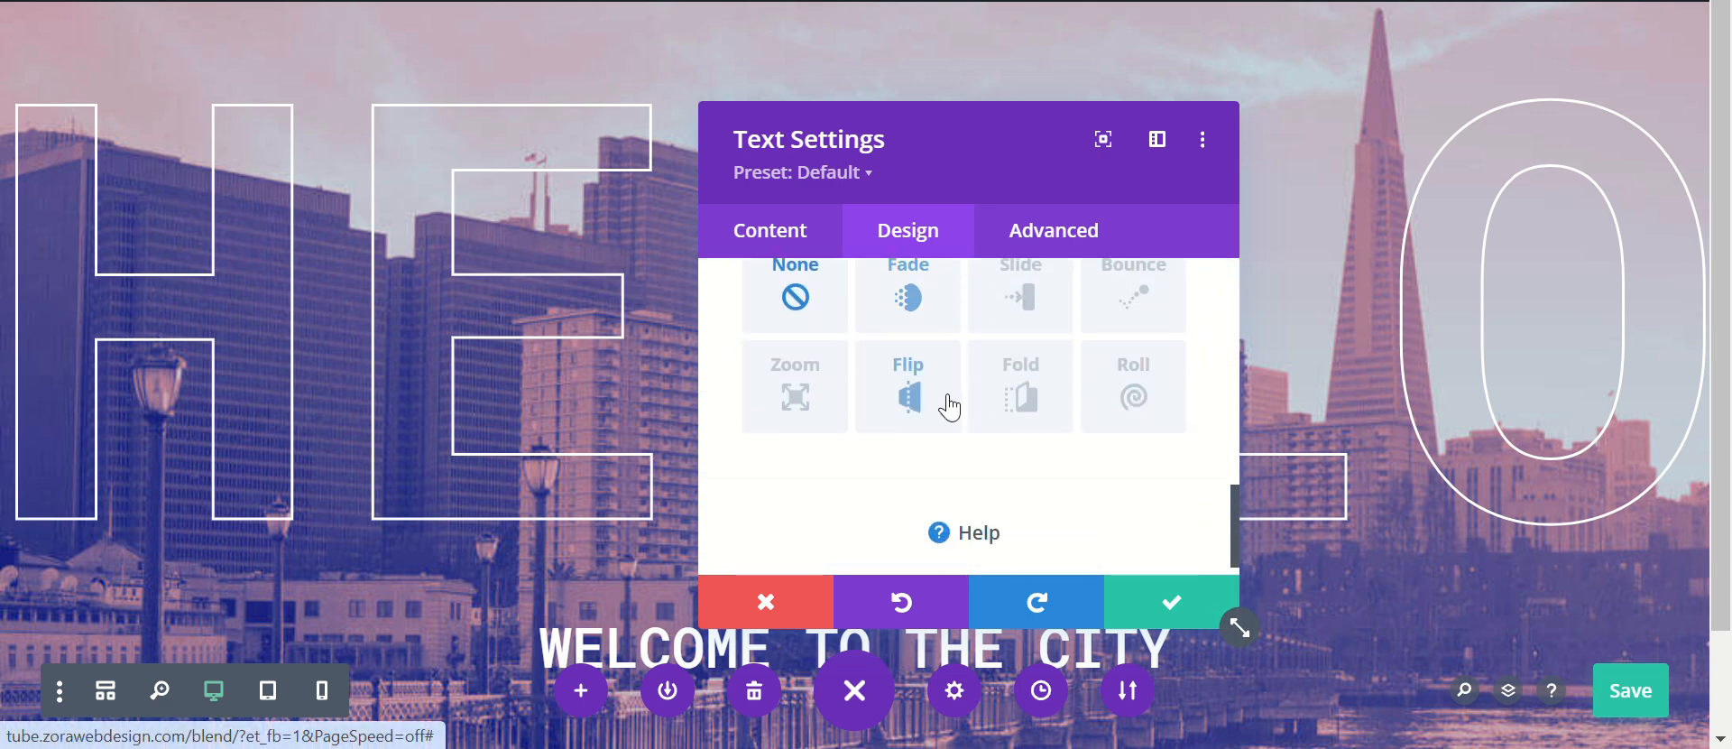
left_click(761, 404)
scroll(1032, 451, "down", 5)
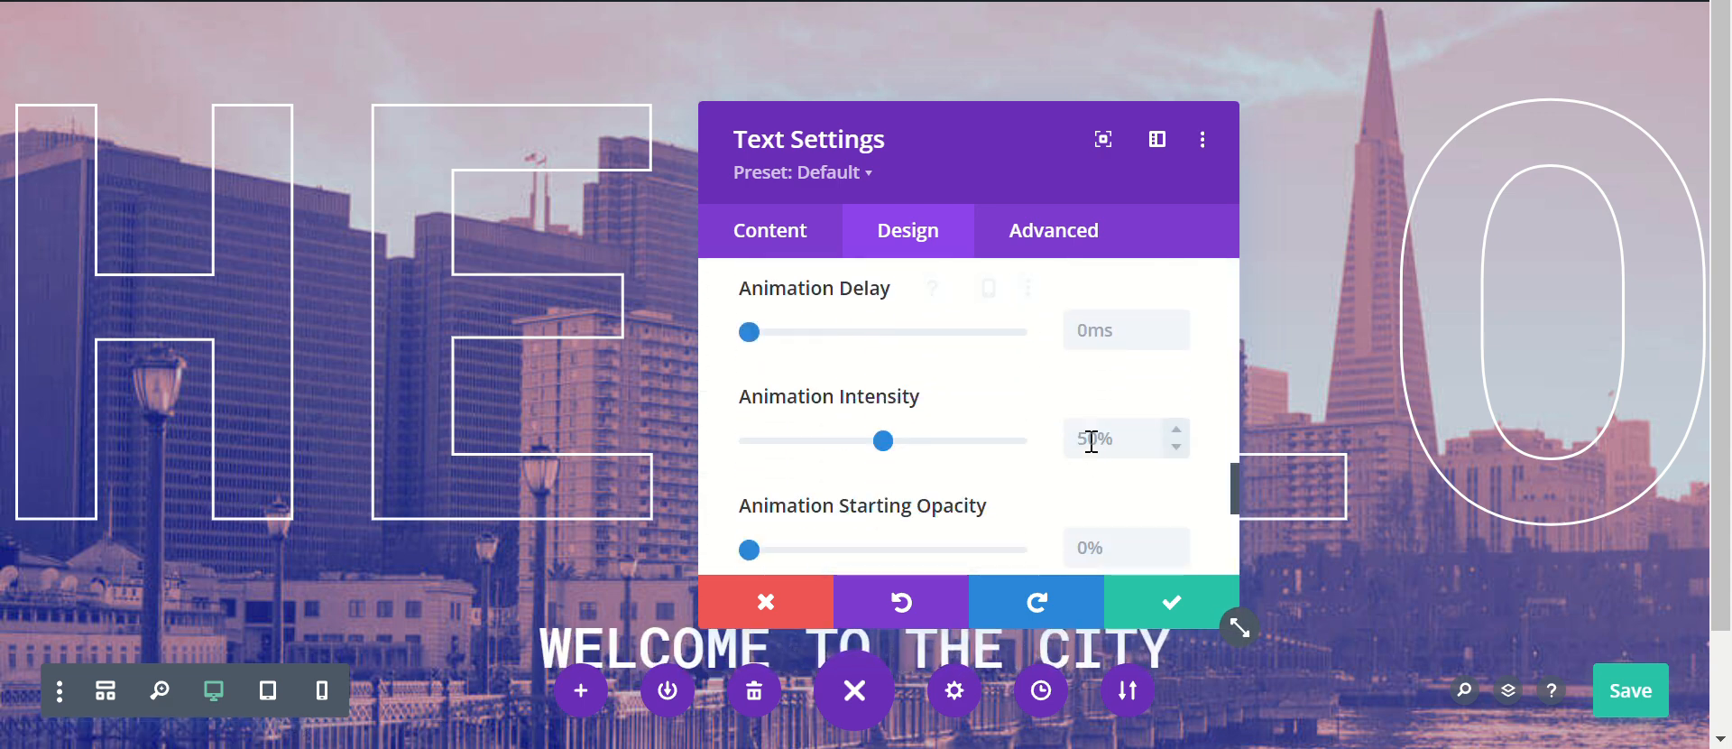
Step: Set the subtitle's animation delay to 700ms and apply the module settings
left_click(1082, 330)
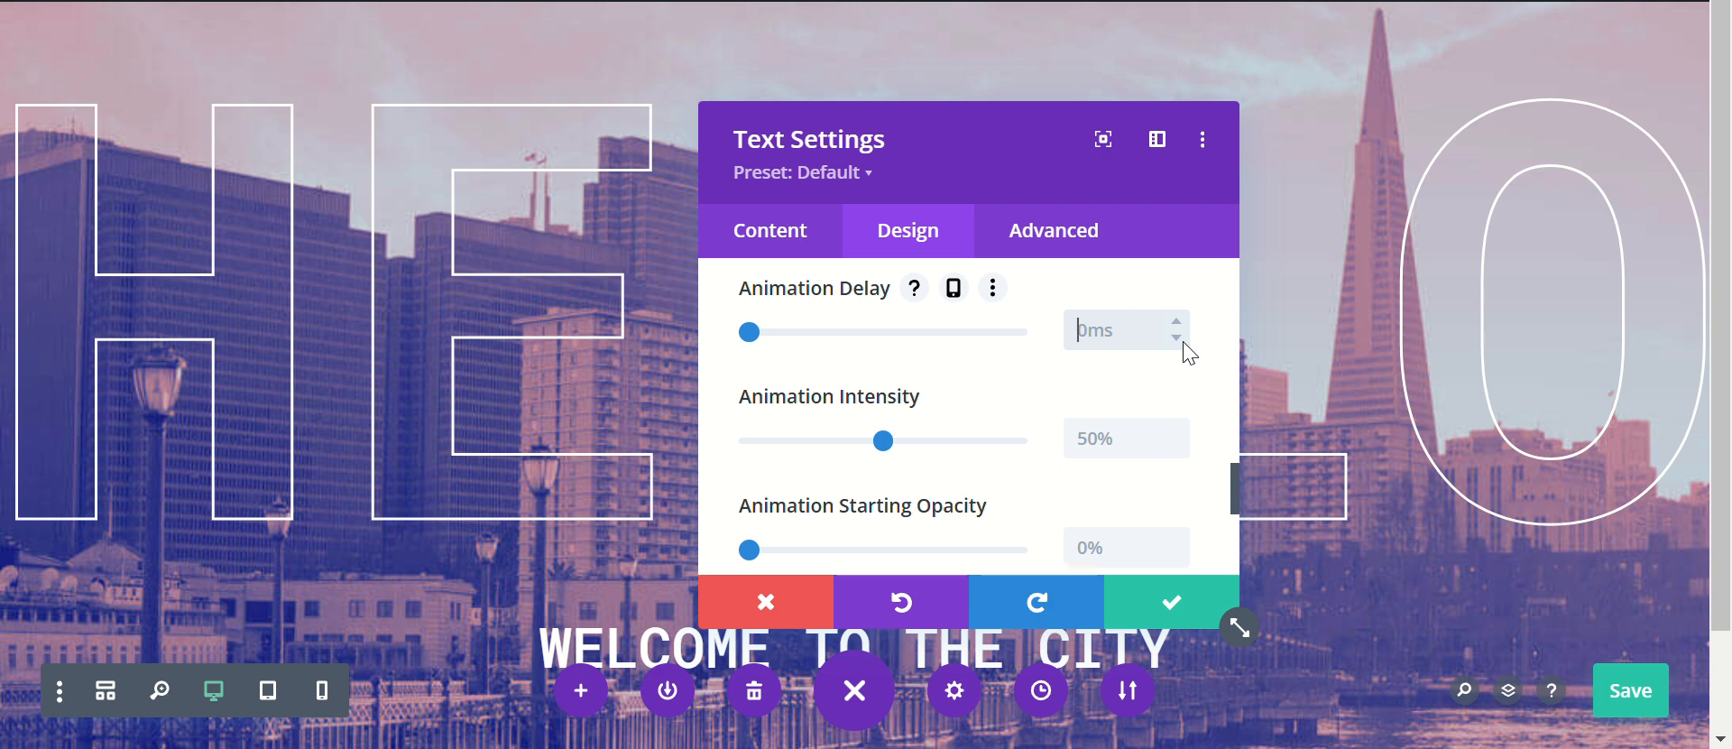
key("BackSpace")
key("BackSpace")
key("BackSpace")
key("Caps_Lock")
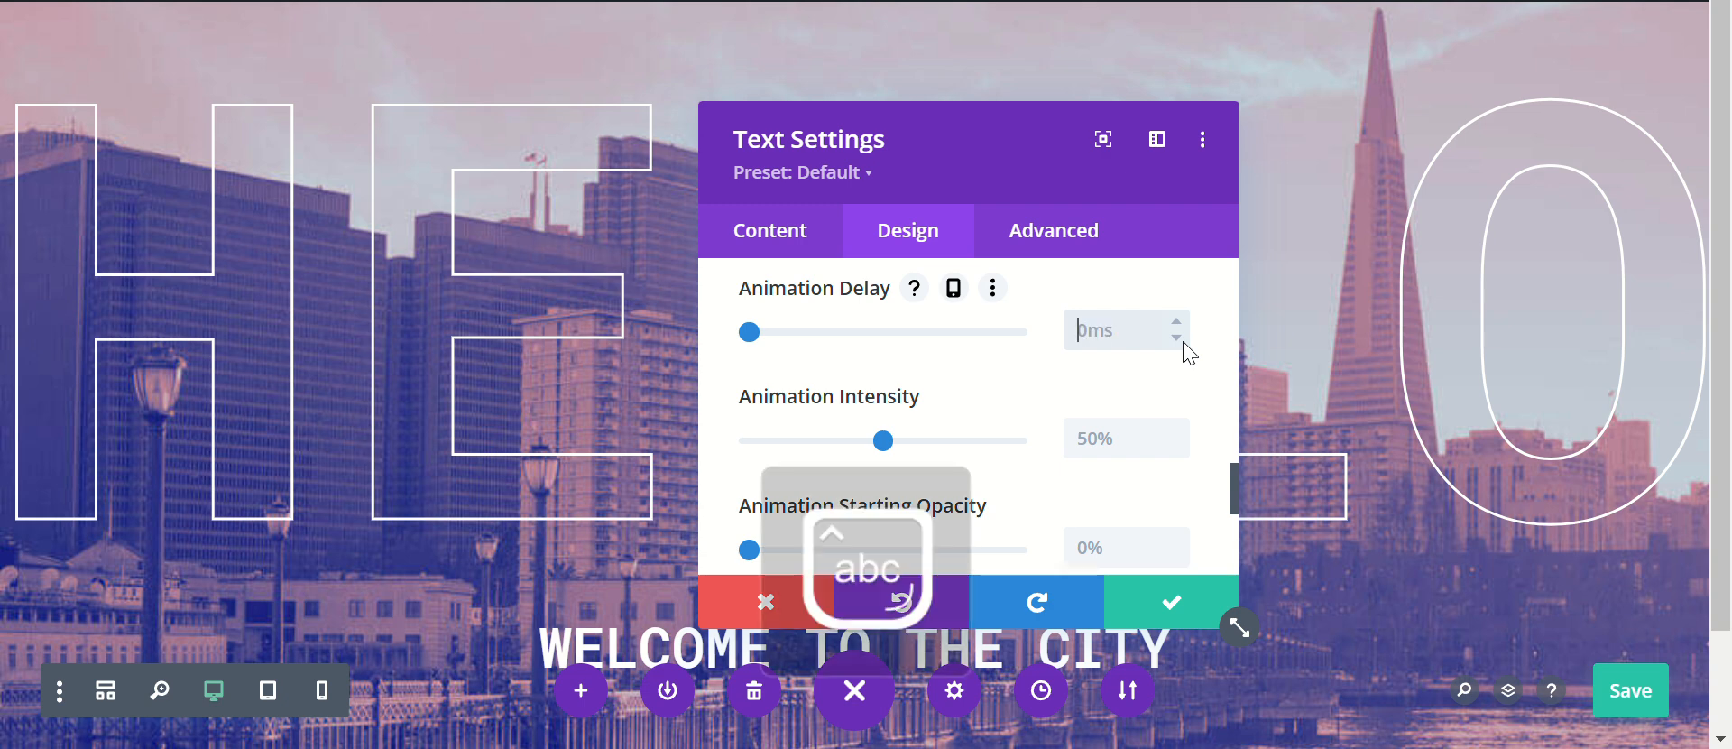
type("700ms")
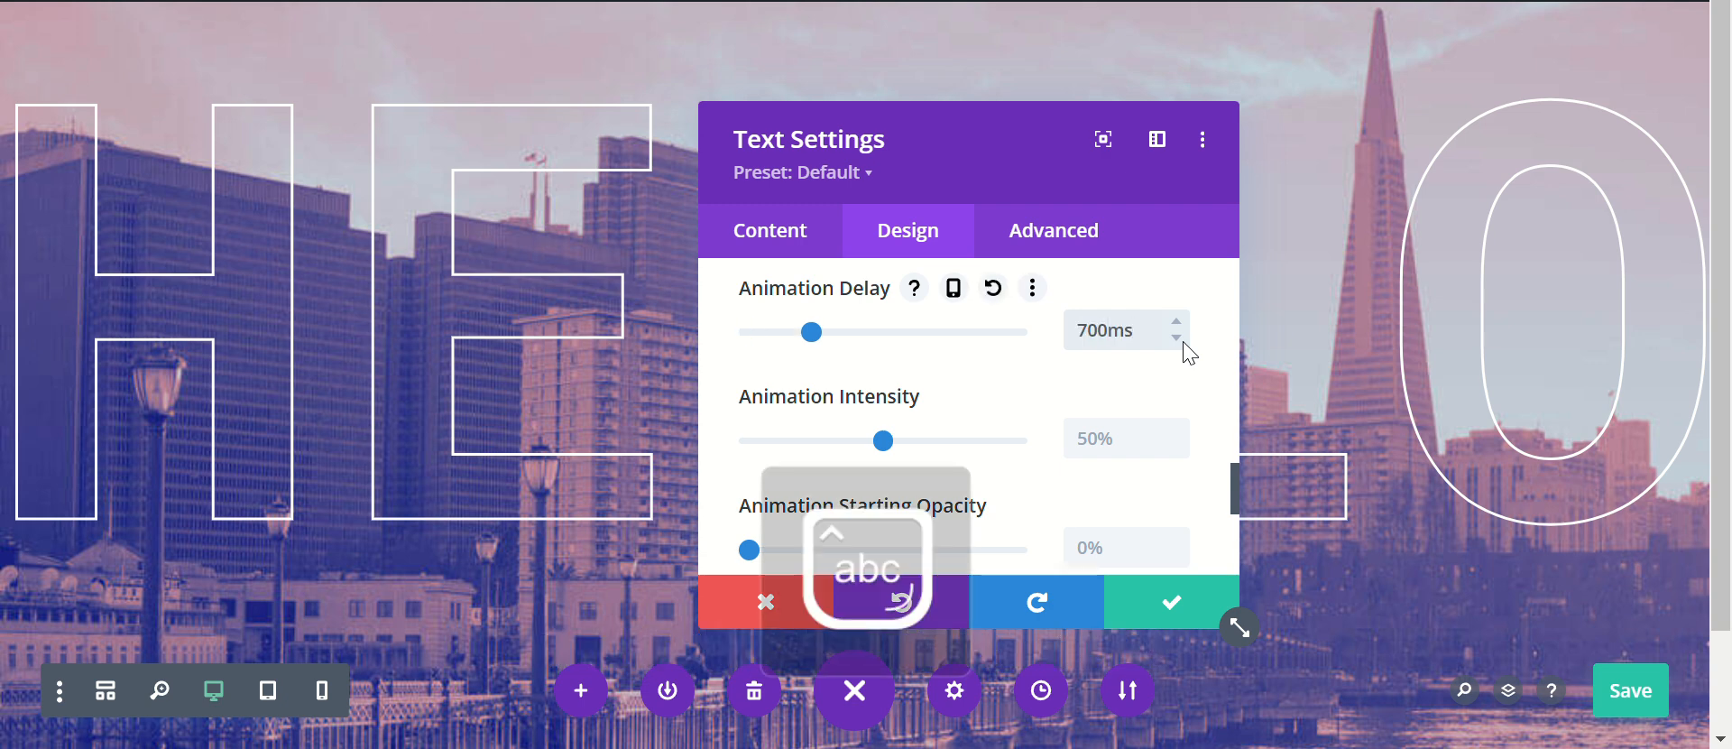
left_click(1133, 612)
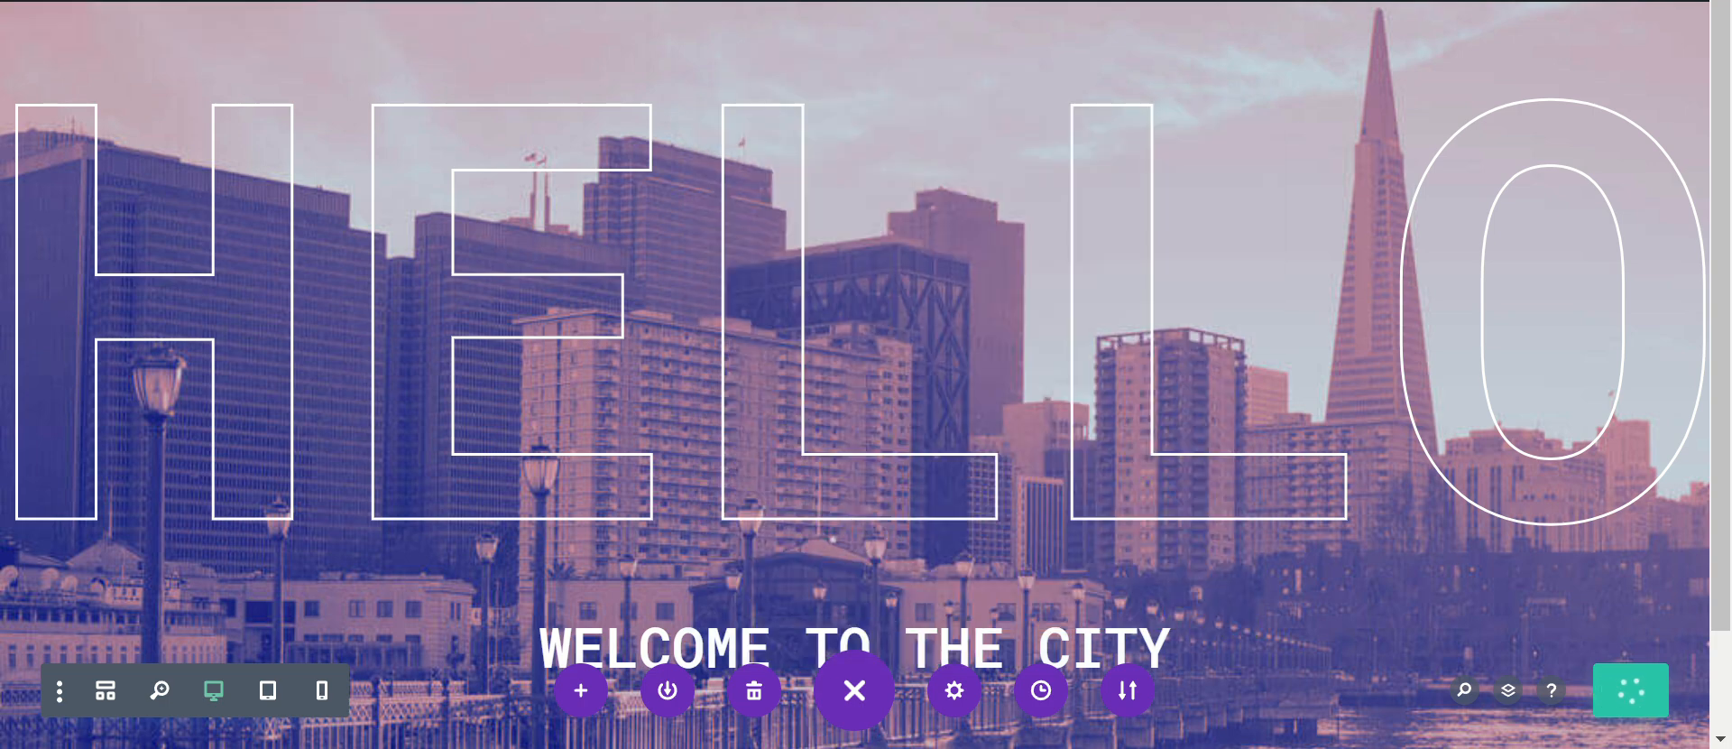